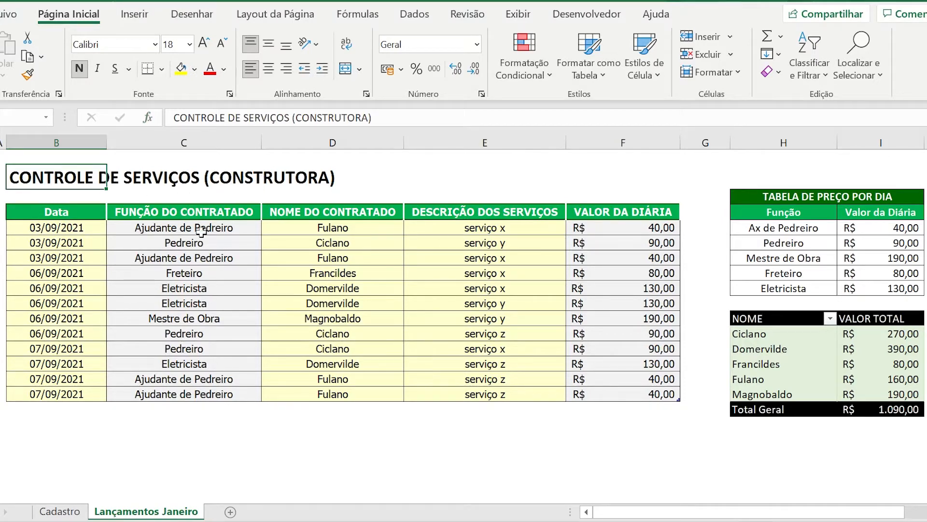
- Examine the log's date and service description entries and the dropdown list of contractor names in NOME DO CONTRATADO
drag(54, 229, 49, 349)
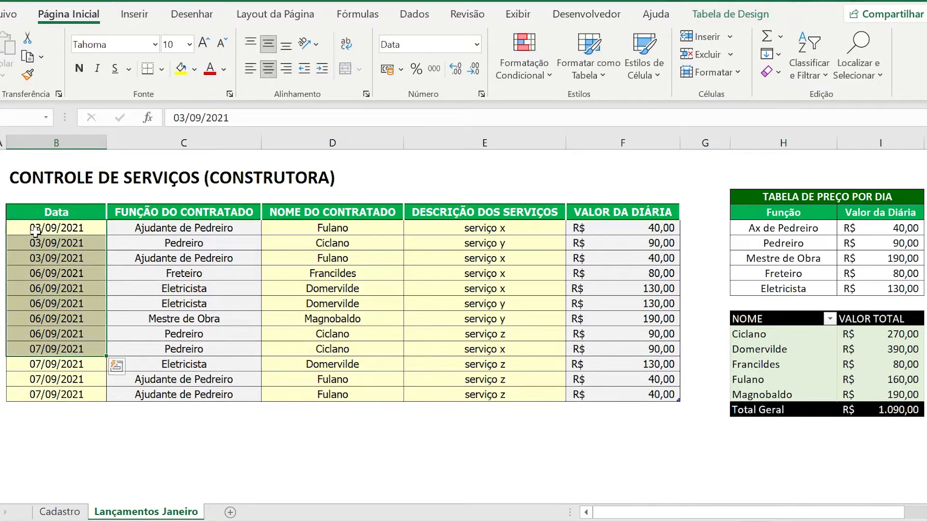
click(53, 228)
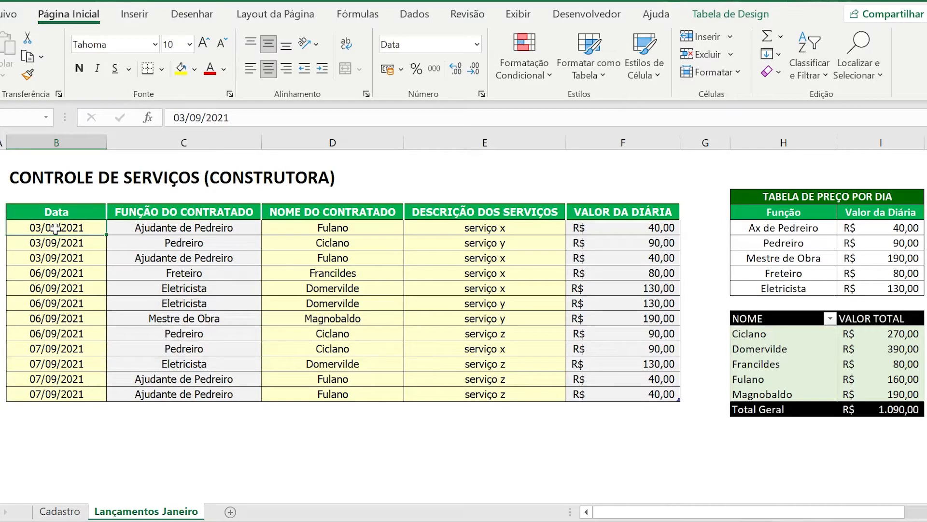
click(330, 230)
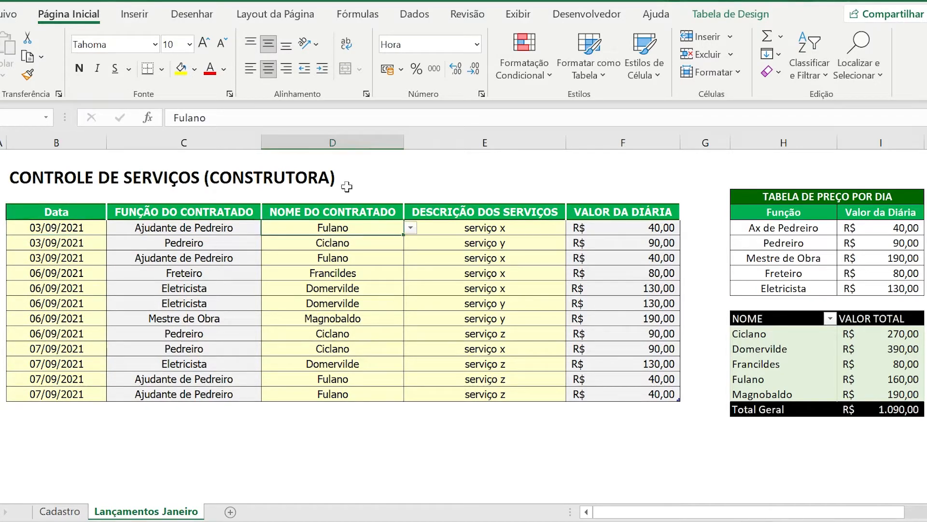
click(410, 229)
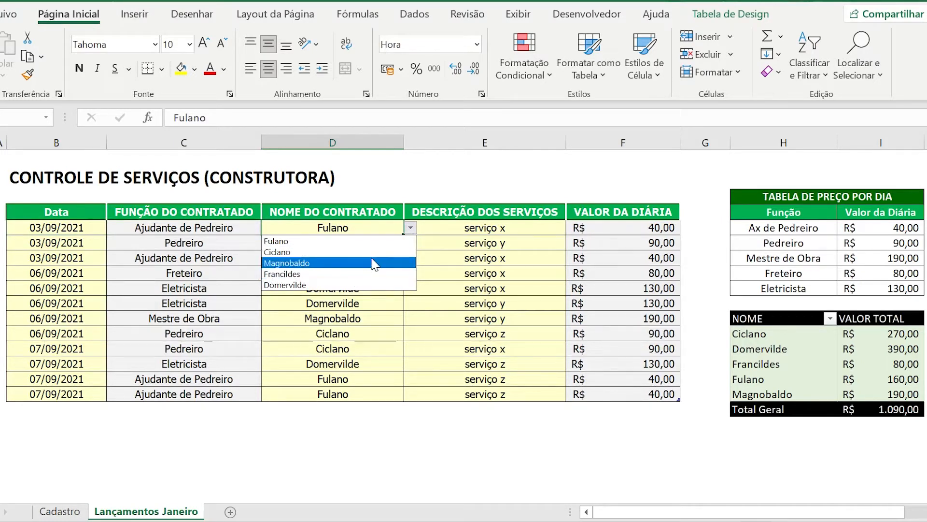
click(480, 234)
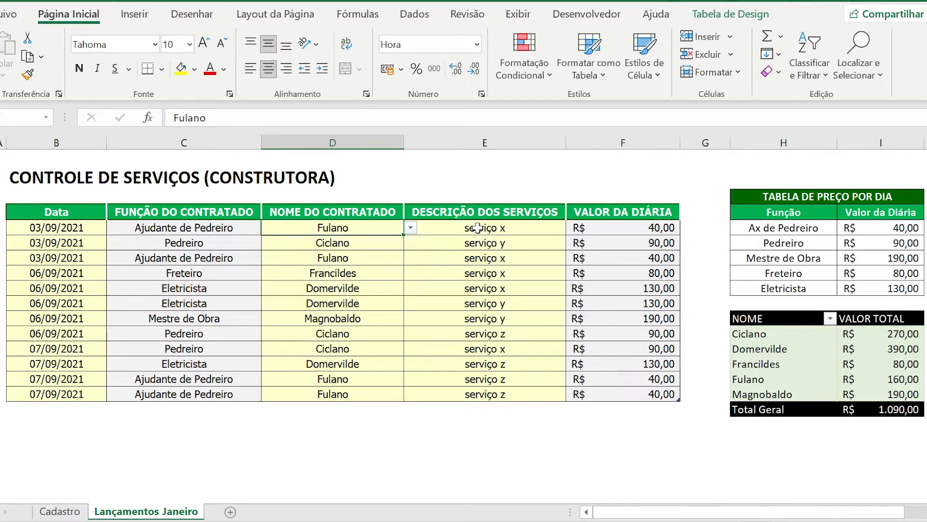
click(478, 233)
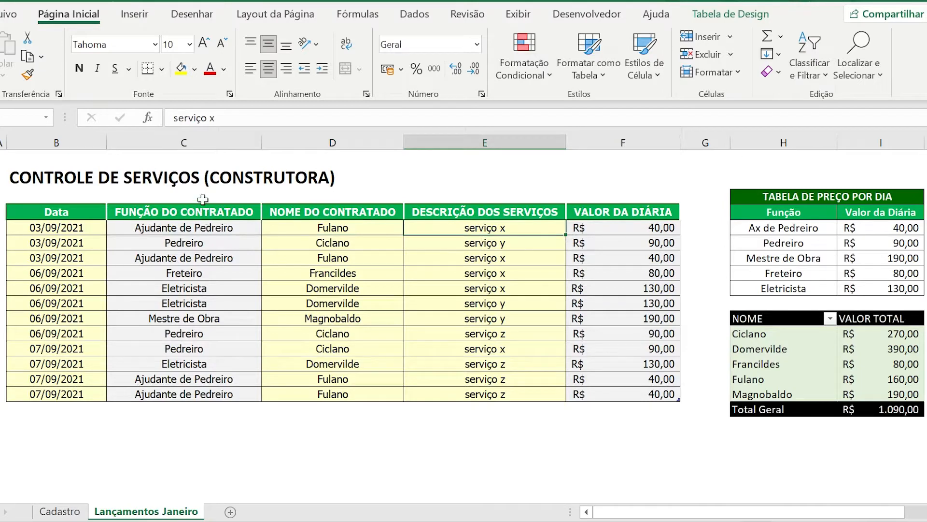
- Inspect the lookup formula in FUNÇÃO DO CONTRATADO and its source table on the Cadastro sheet, returning to Lançamentos Janeiro
drag(191, 212, 188, 273)
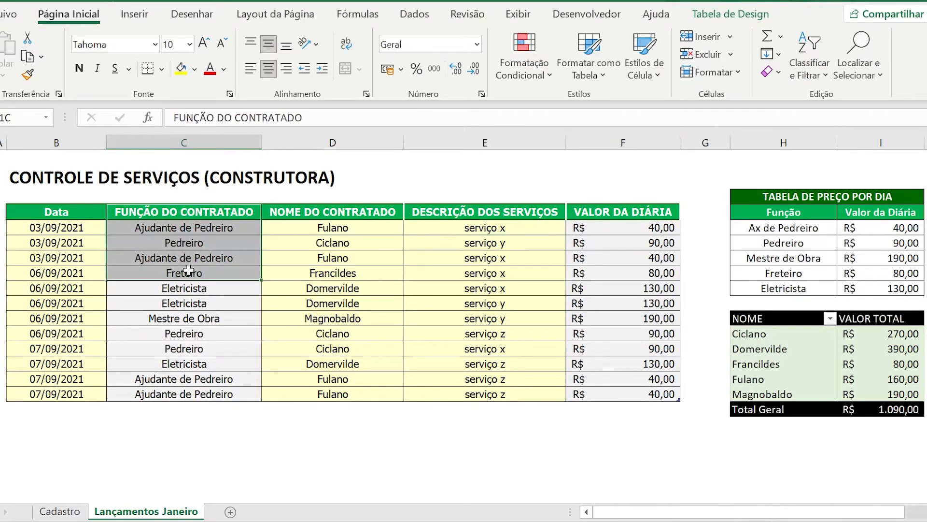
click(198, 232)
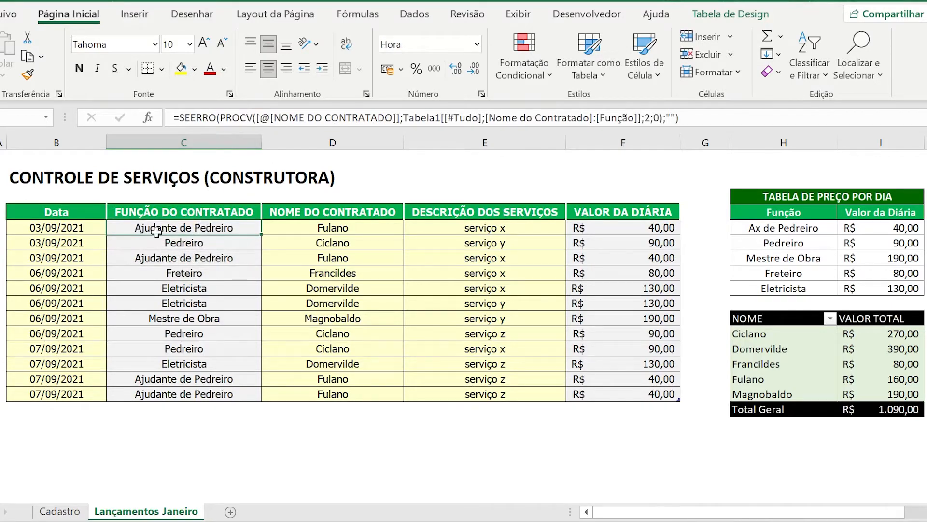
click(57, 512)
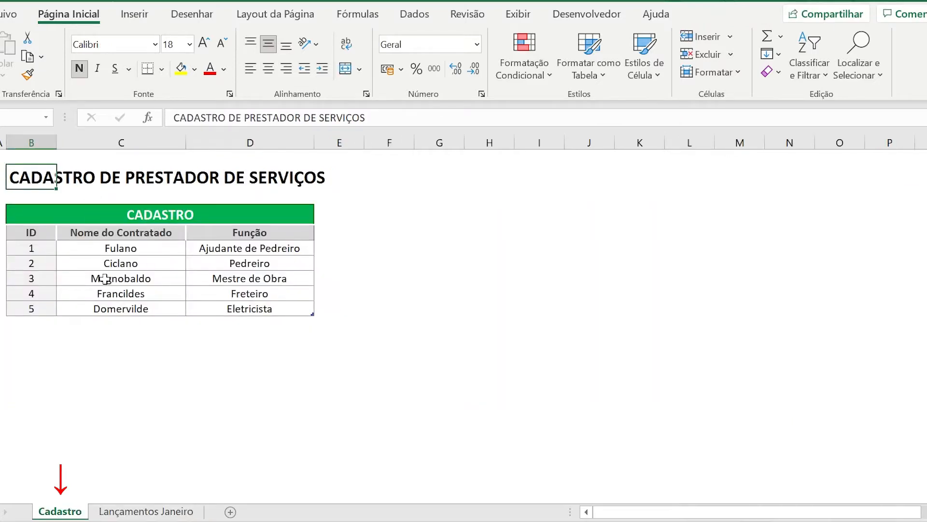
click(150, 513)
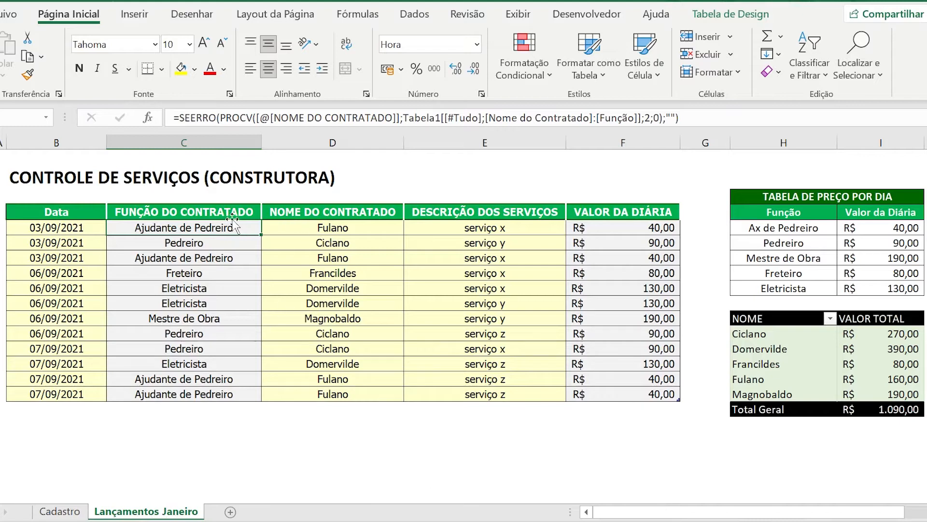
- Examine the VALOR DA DIÁRIA formulas across several rows and the roles and rates in TABELA DE PREÇO POR DIA
click(632, 215)
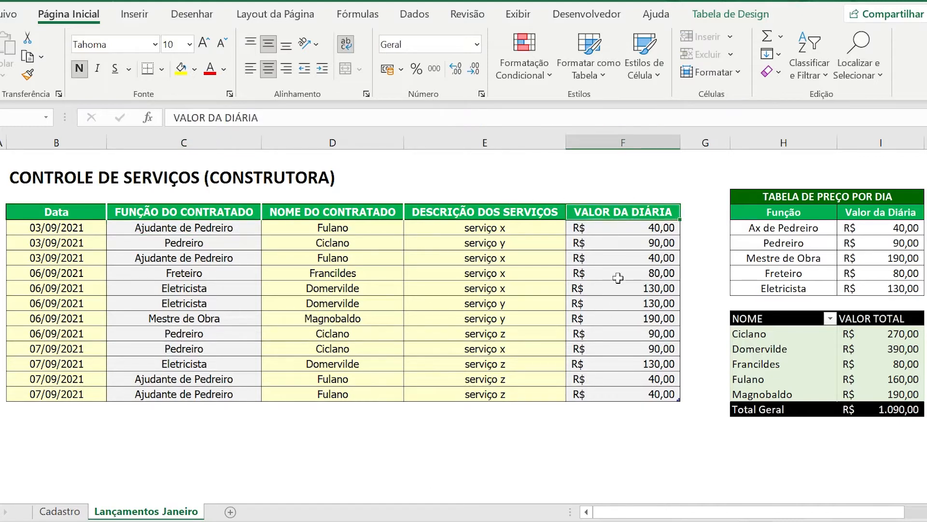
click(622, 229)
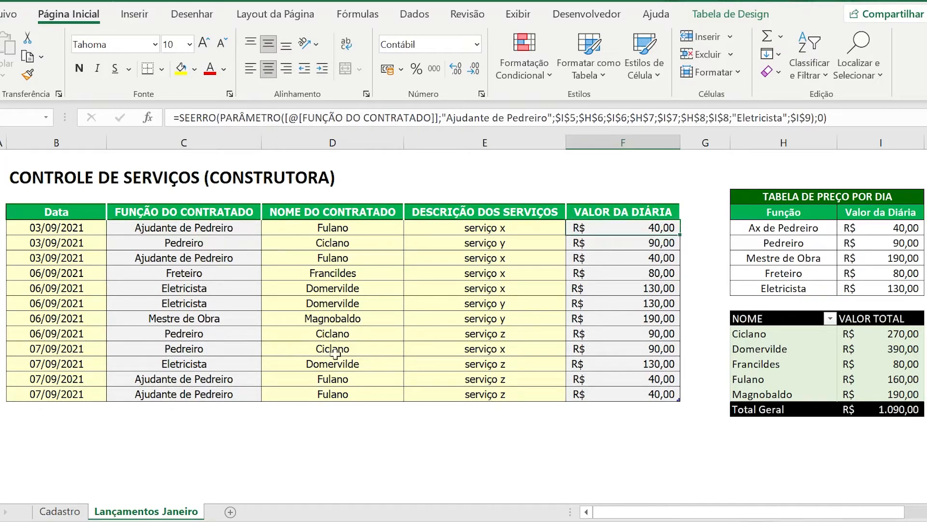
click(623, 242)
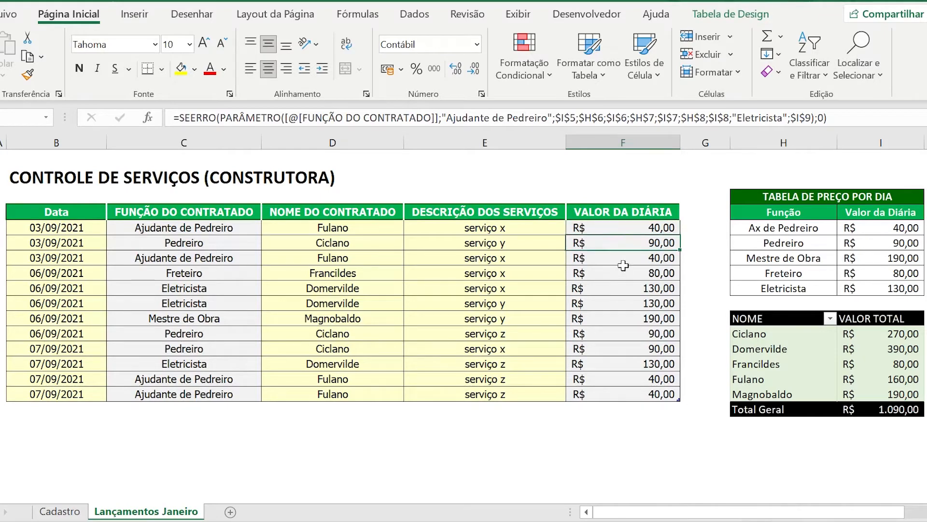
click(601, 277)
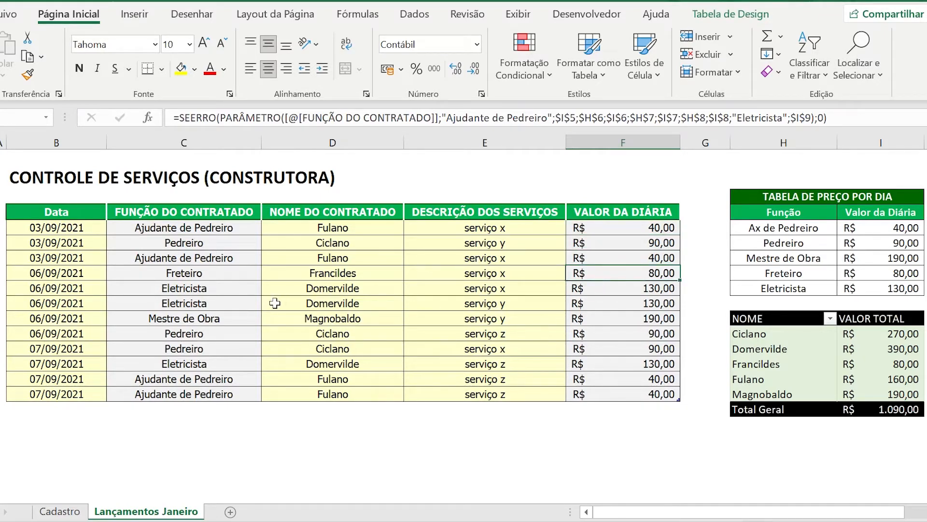
click(639, 291)
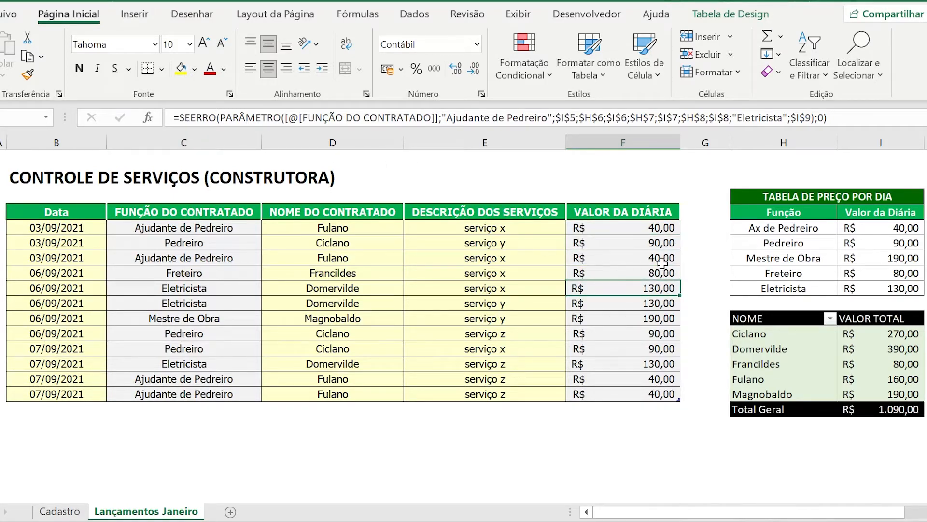
click(641, 227)
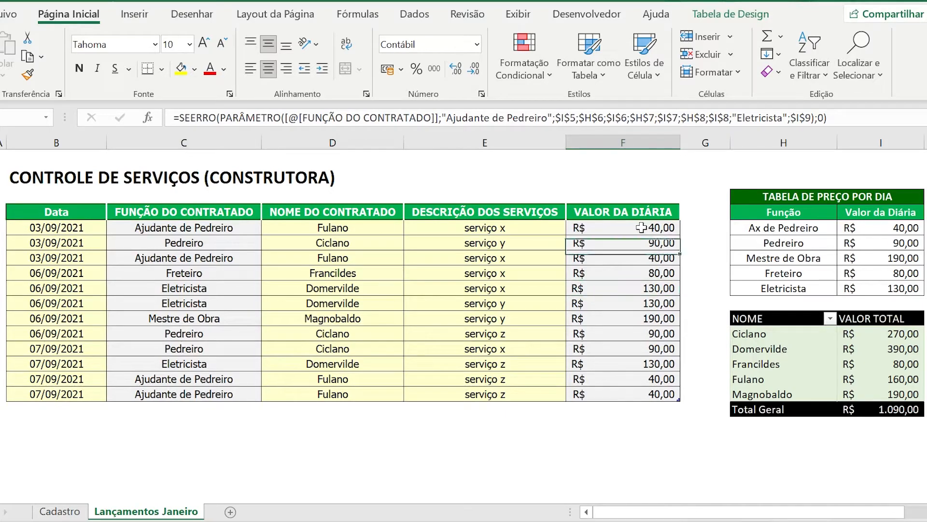
drag(802, 212, 875, 288)
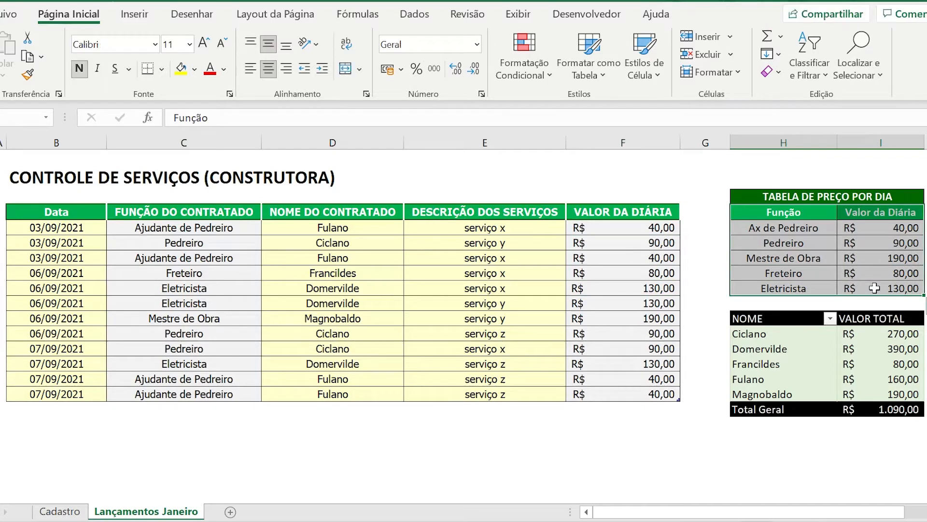
click(619, 237)
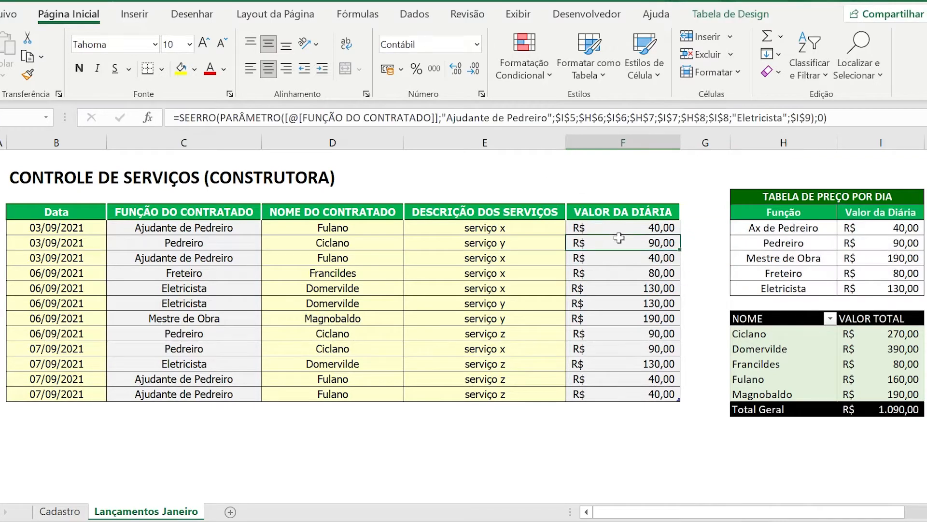
click(791, 234)
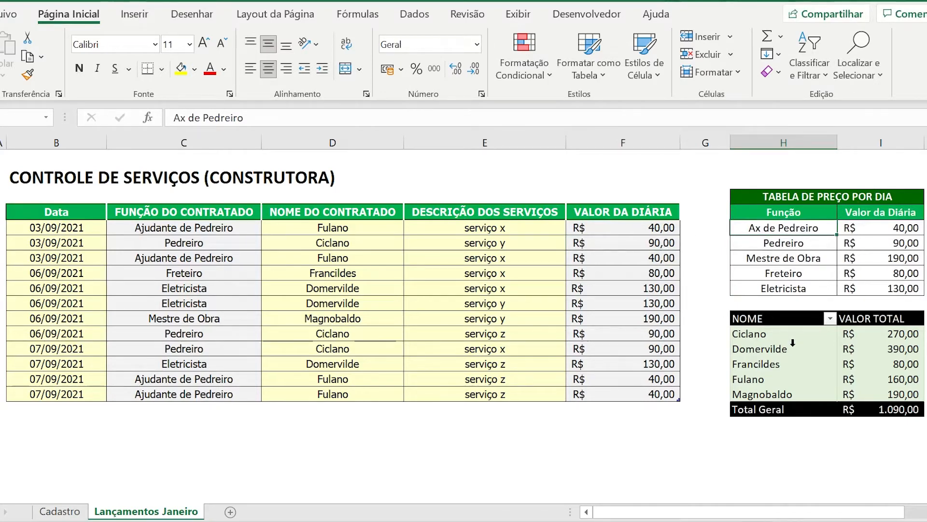
- Compare the first contractor's VALOR TOTAL in the pivot table with that contractor's rows in the service log
click(902, 335)
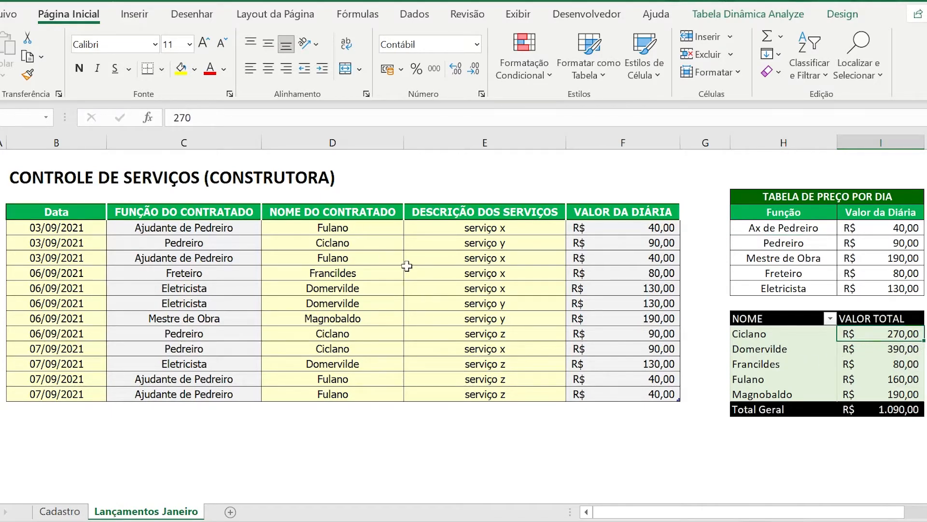
click(341, 243)
click(345, 347)
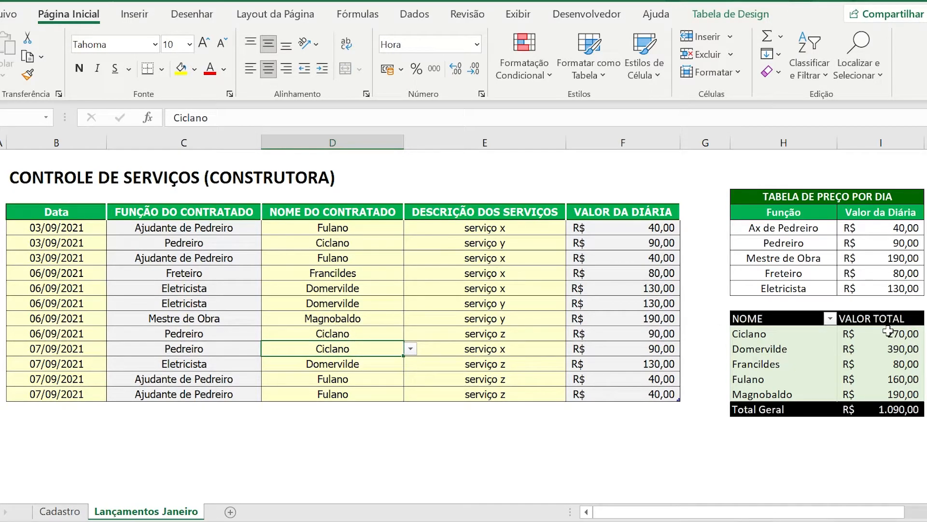
click(888, 332)
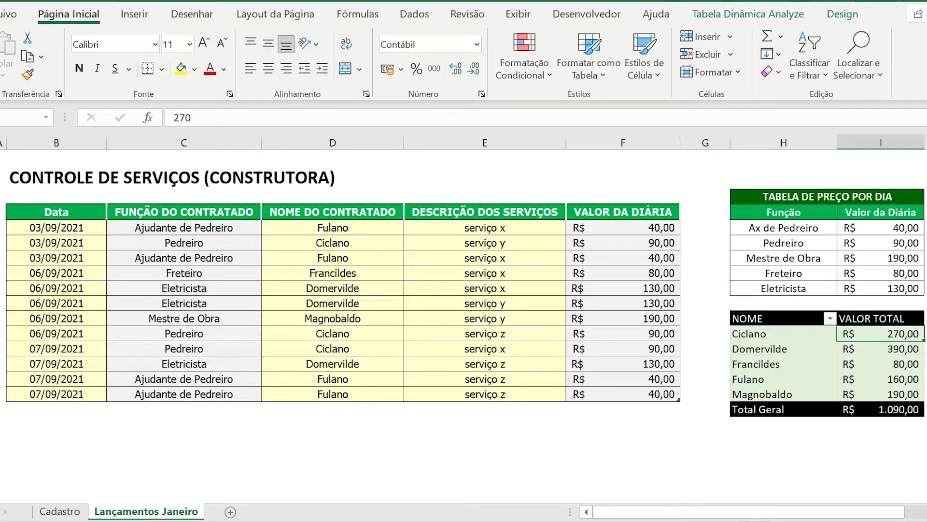
- Close the finished example workbook, saving its changes
key(alt+F4)
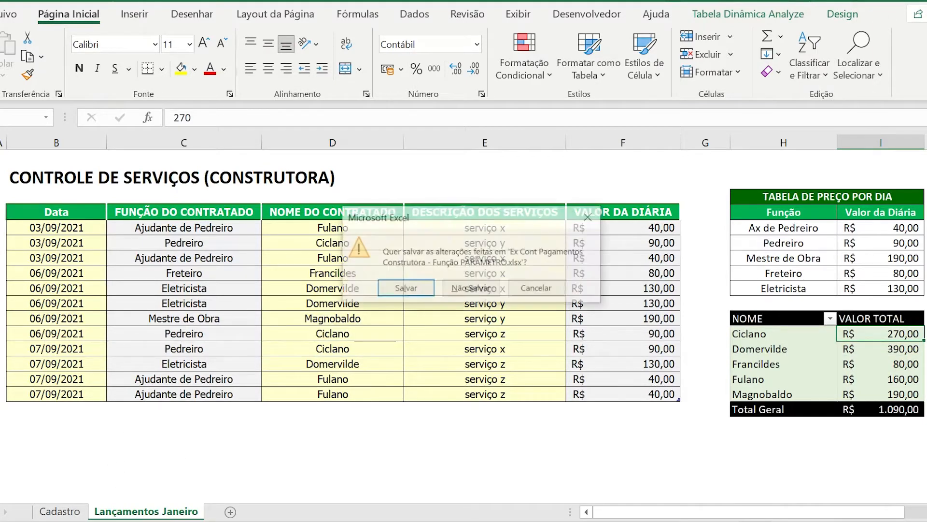
click(402, 287)
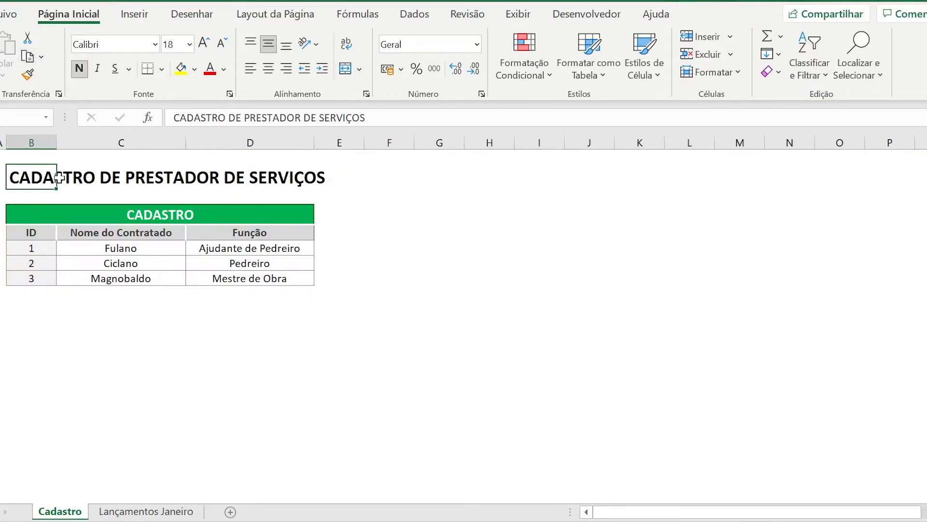
key(ctrl+Home)
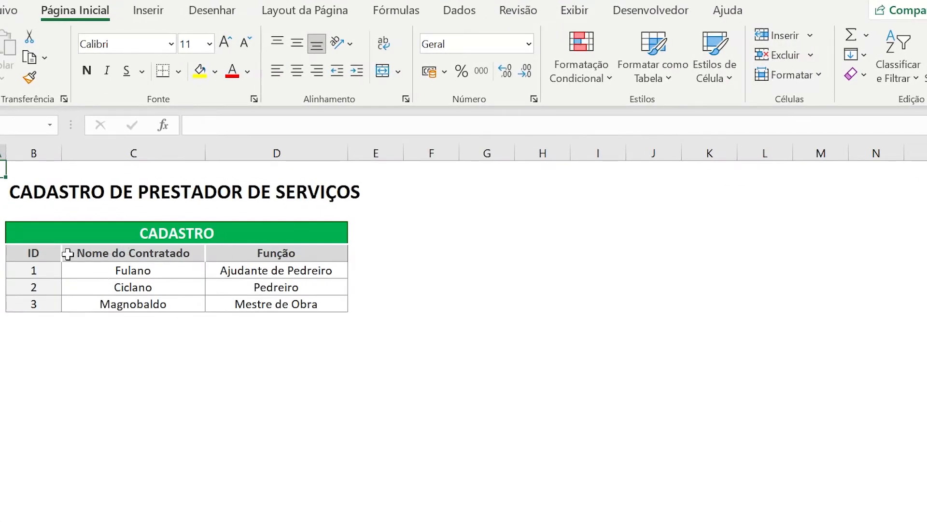
click(39, 253)
drag(71, 265, 245, 303)
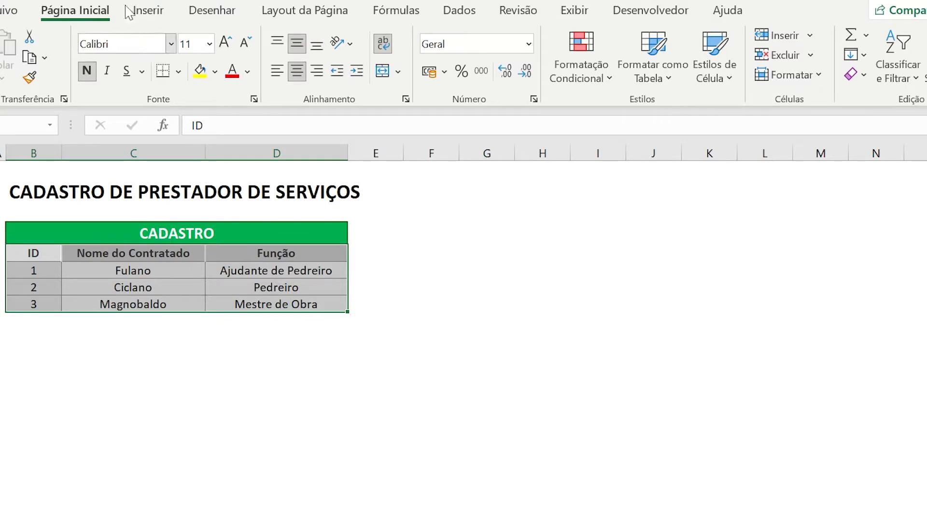
click(150, 12)
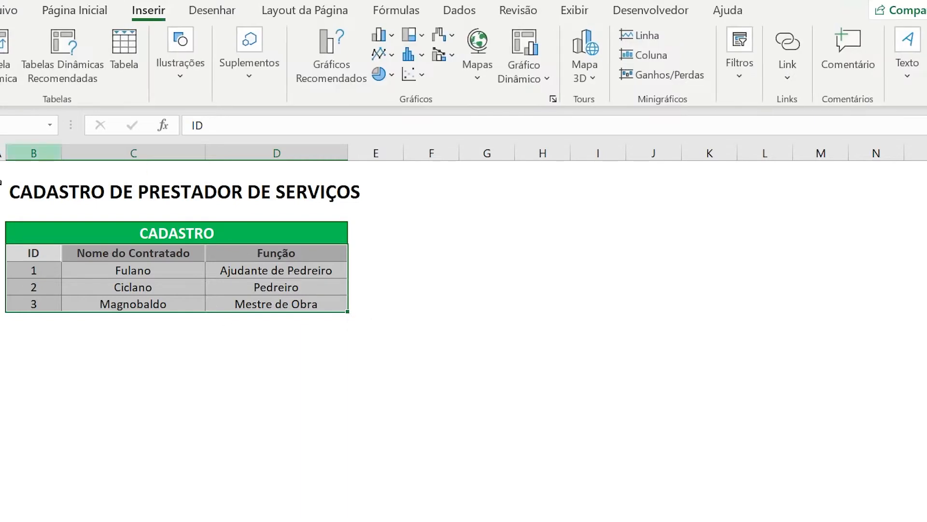
- Try adding IDs 4 and 5 in the two rows directly below the CADASTRO list
click(46, 321)
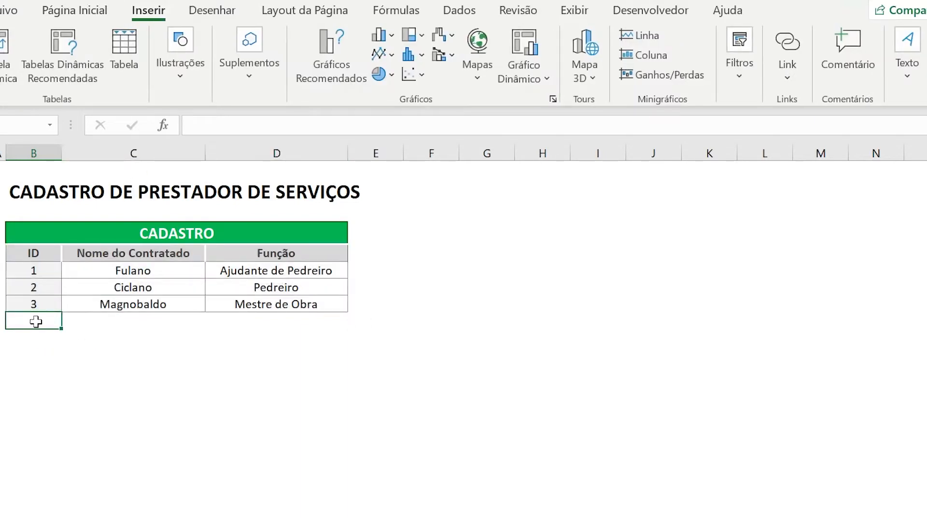
text(4)
key(Return)
text(5)
key(Return)
key(Right)
key(Right)
key(Up)
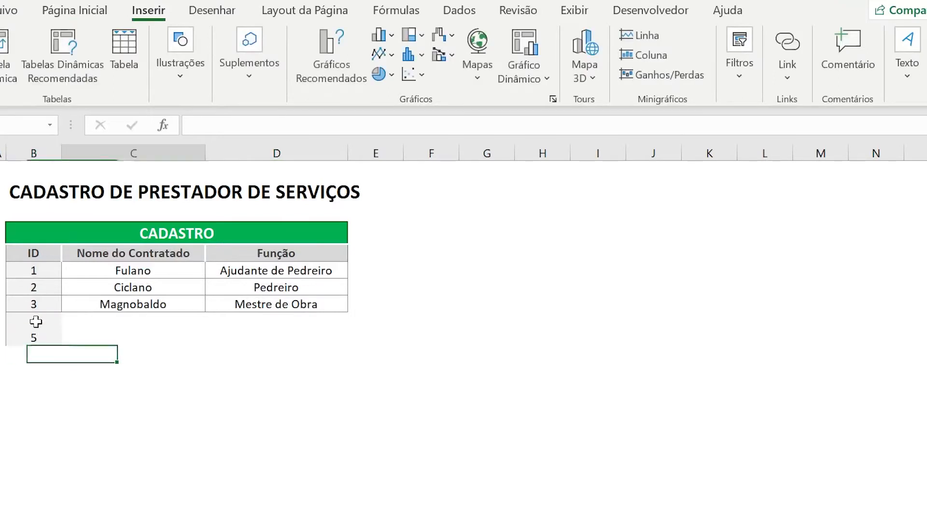
key(Up)
key(Left)
key(Left)
key(Down)
key(Right)
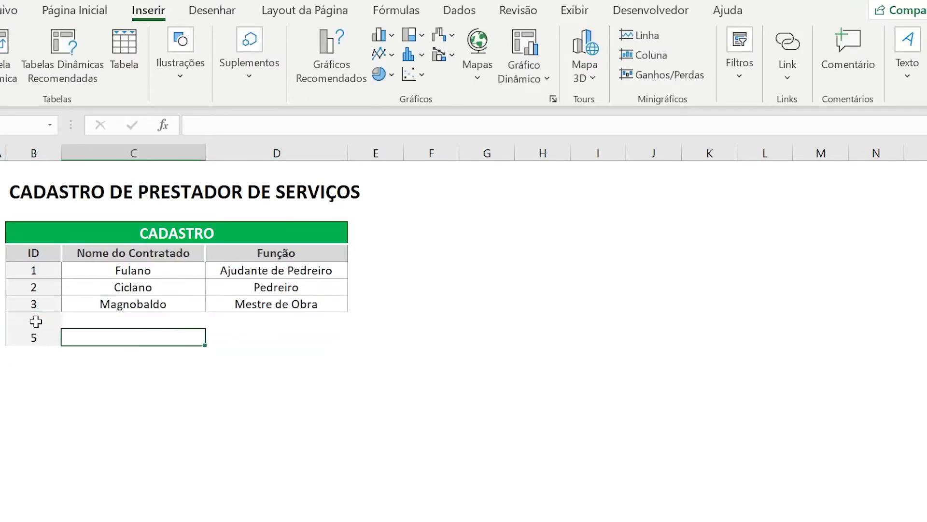
- Undo the entries of IDs 4 and 5 below the CADASTRO list
key(ctrl+z)
key(ctrl+z)
key(Right)
key(Right)
key(Right)
key(Left)
key(Left)
key(Down)
key(Left)
key(Right)
key(Right)
key(Left)
key(Left)
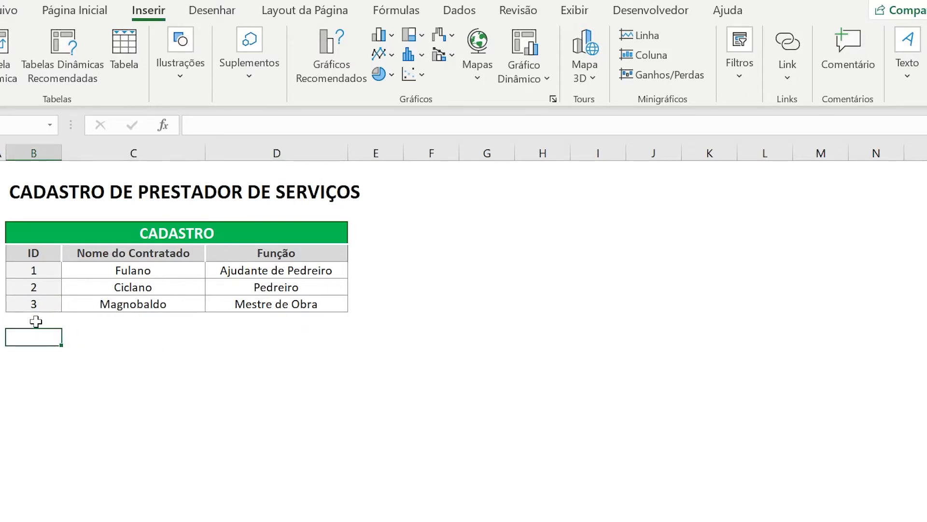
- Convert the CADASTRO list in B5:D8, including its ID, Nome do Contratado and Função headers, into a table with headers
key(Up)
key(Up)
key(Up)
key(Up)
key(Up)
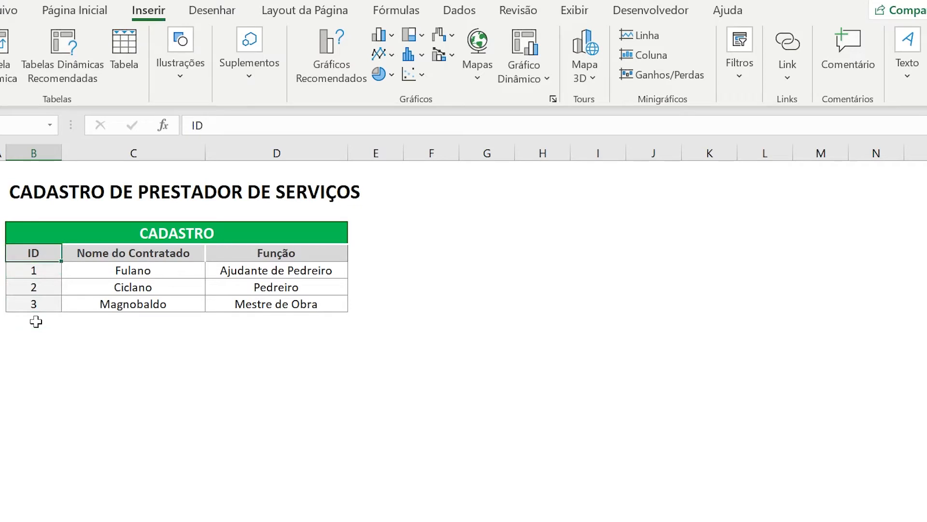
key(Right)
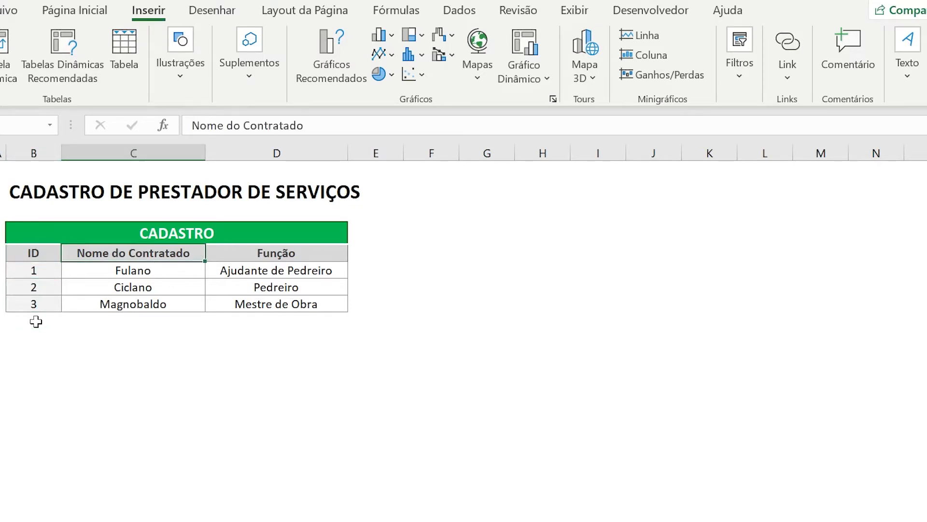
key(Right)
key(Left)
key(Left)
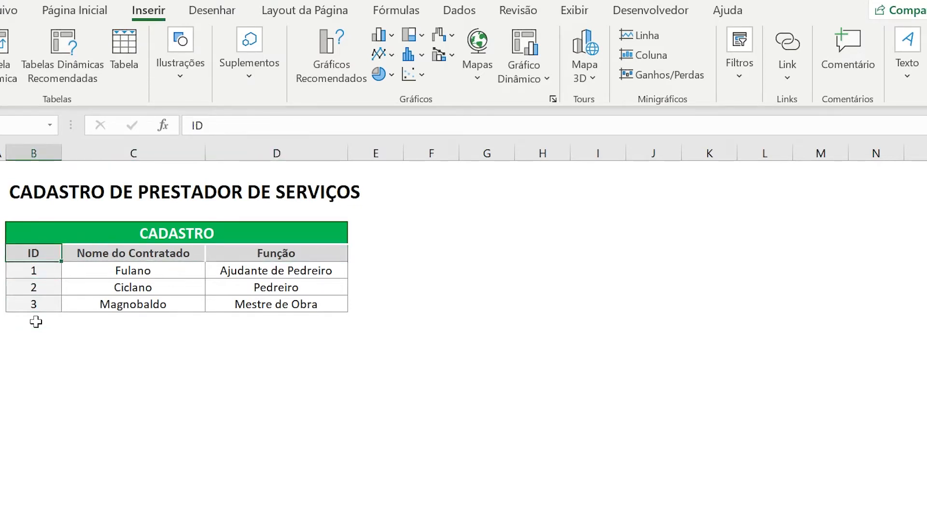
key(shift+Down)
key(shift+Down)
key(shift+Down)
key(shift+Right)
key(shift+Right)
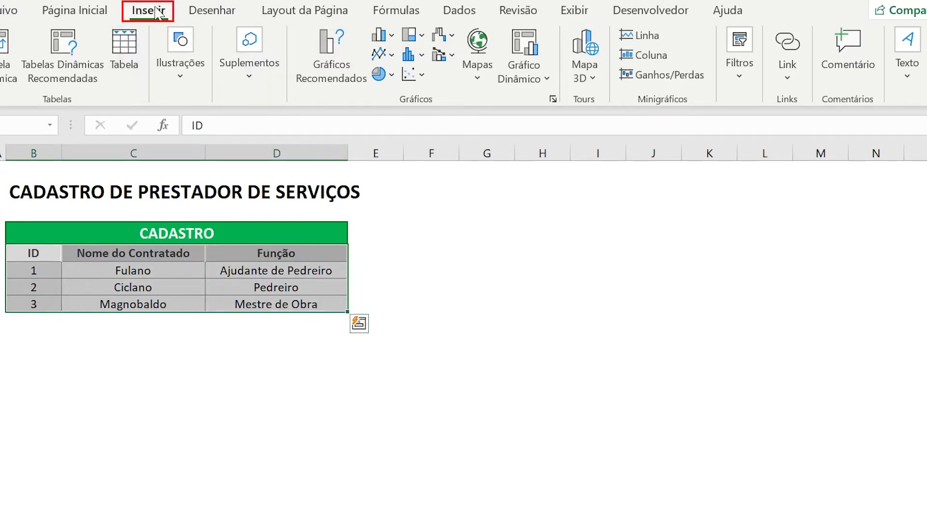
click(126, 53)
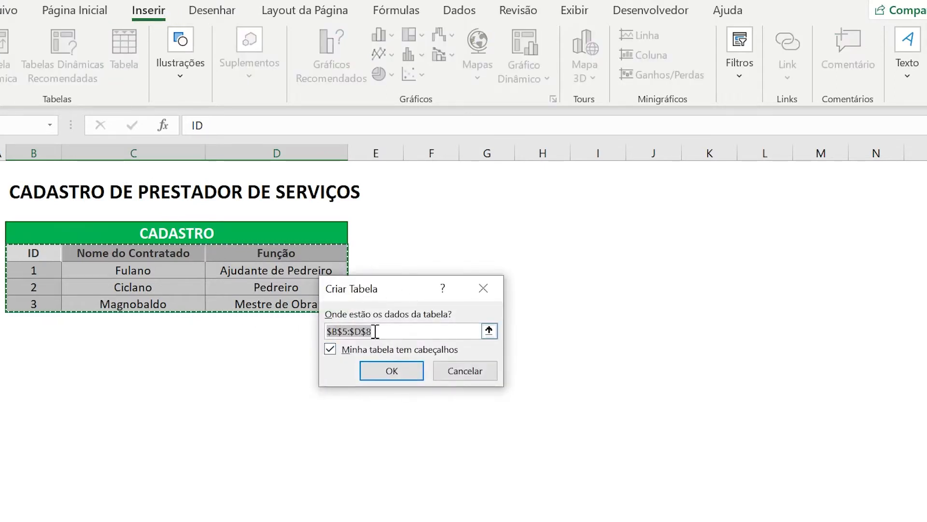
click(330, 348)
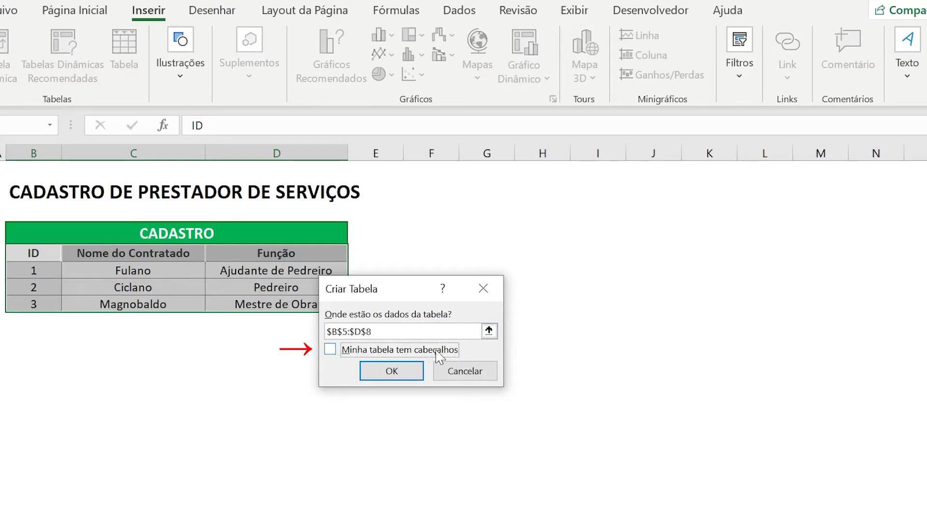
click(395, 375)
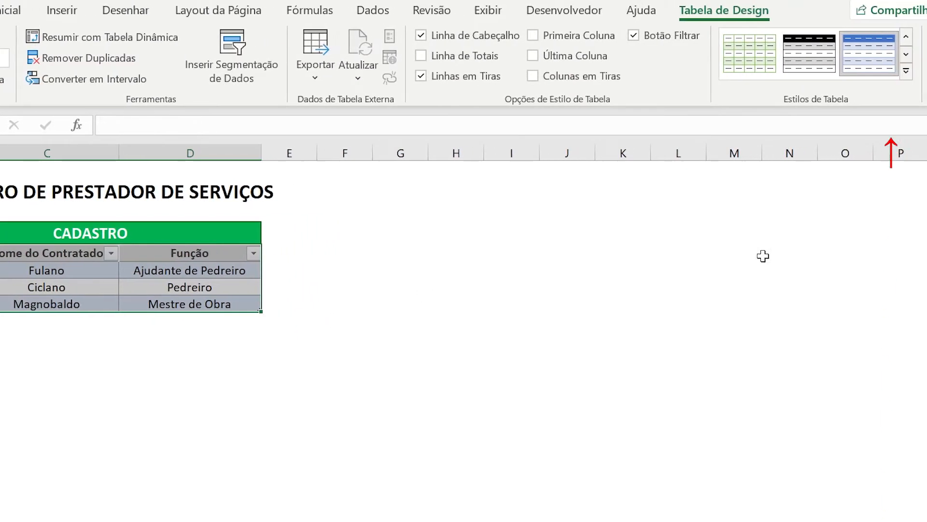
- Apply the Nenhuma table style to the CADASTRO table and remove the filter buttons from its header row
click(890, 71)
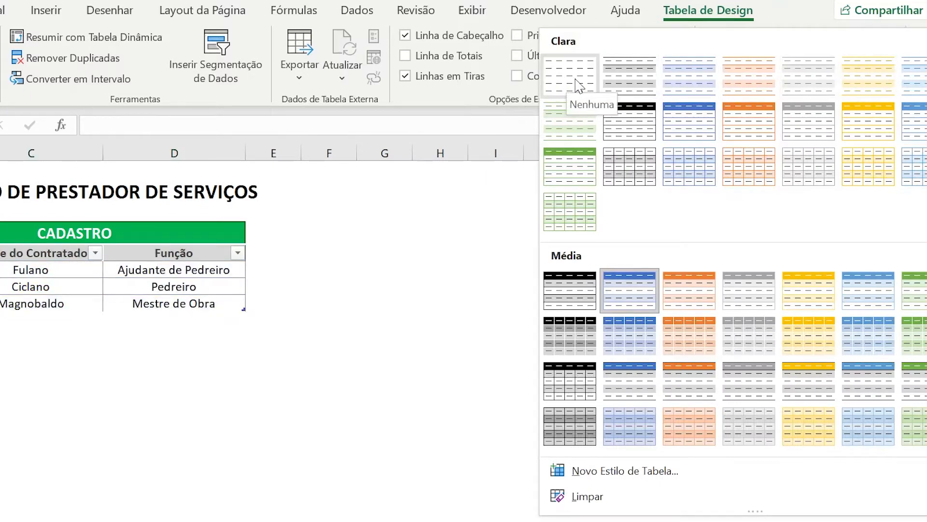
click(578, 85)
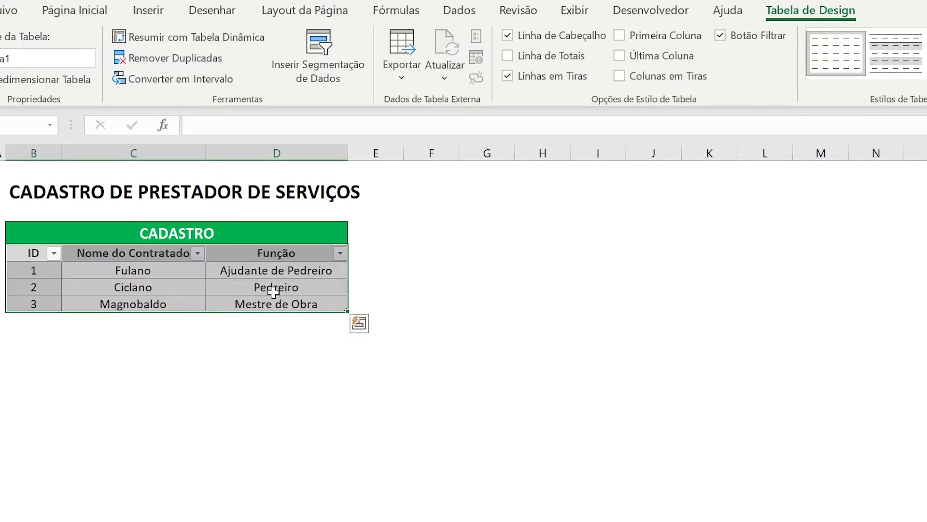
click(216, 254)
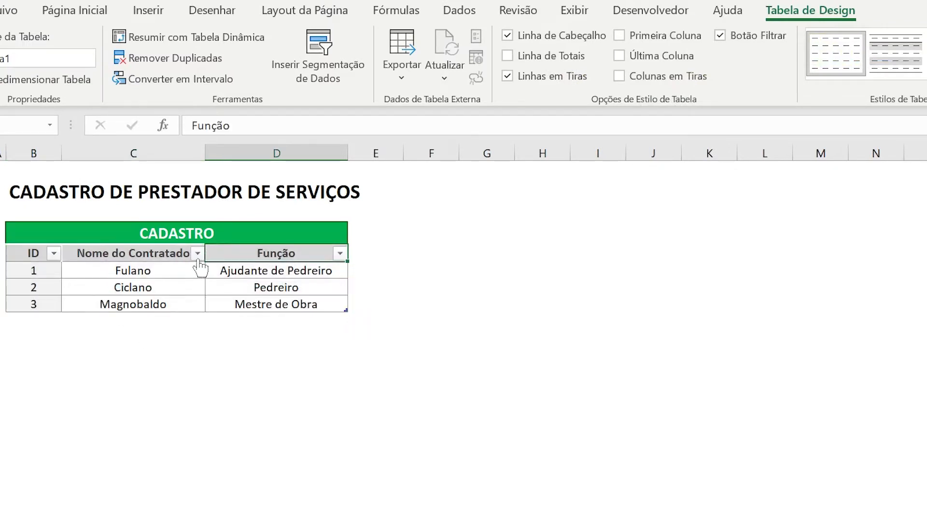
click(461, 15)
click(527, 55)
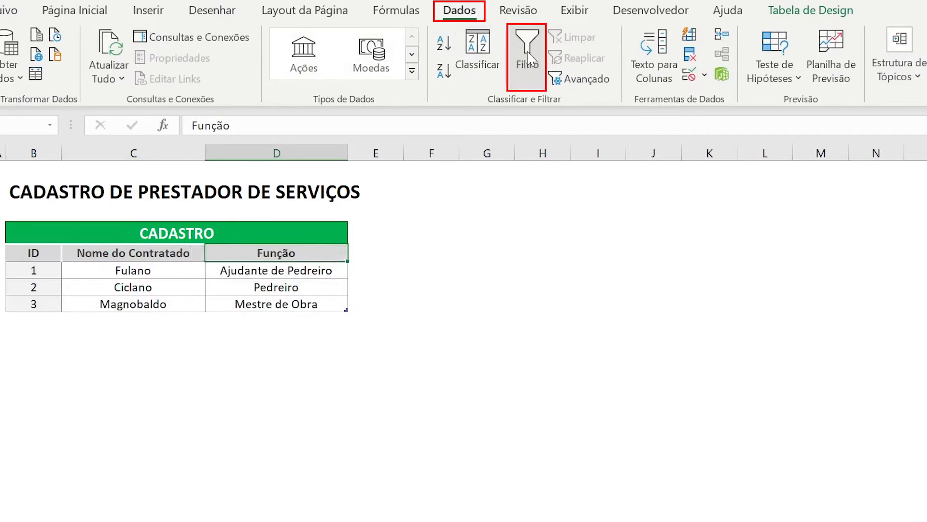
- Add IDs 4 and 5 in the two rows directly below the CADASTRO table so that it expands to include them
click(29, 318)
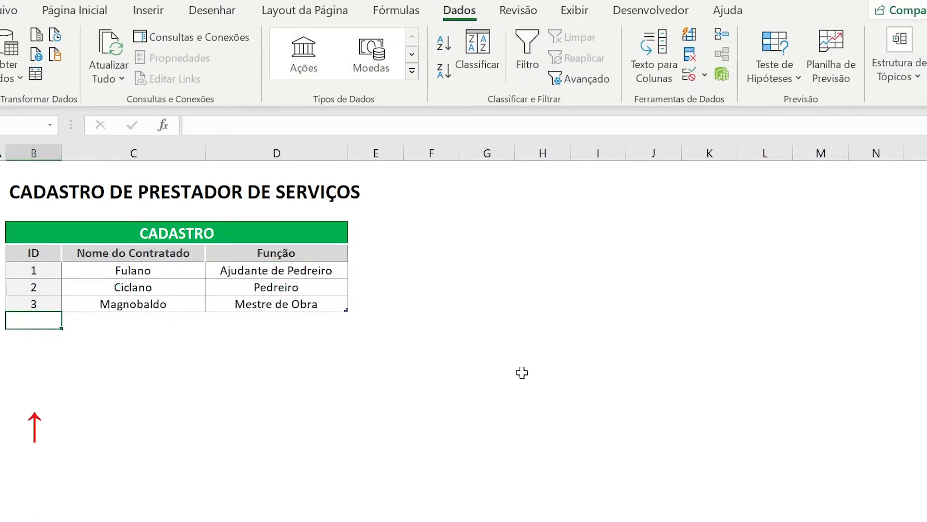
text(4)
key(Return)
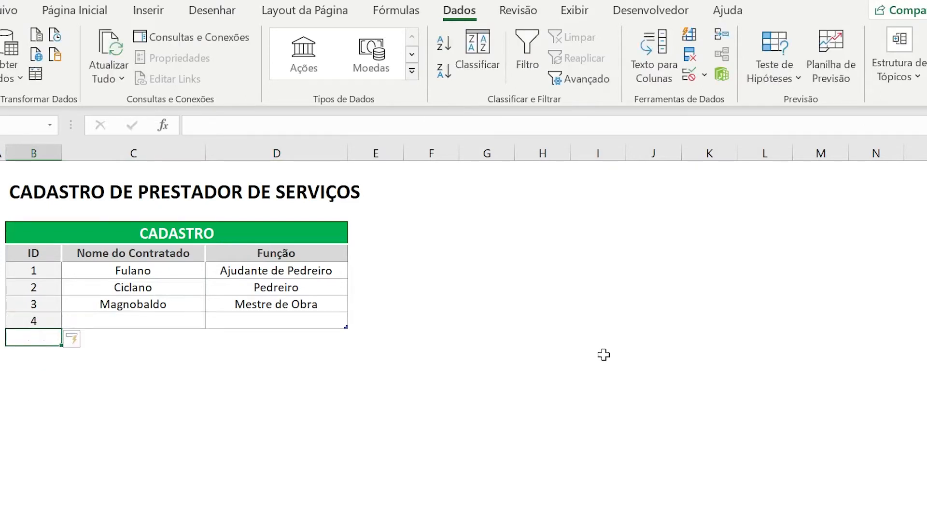
click(144, 315)
click(260, 322)
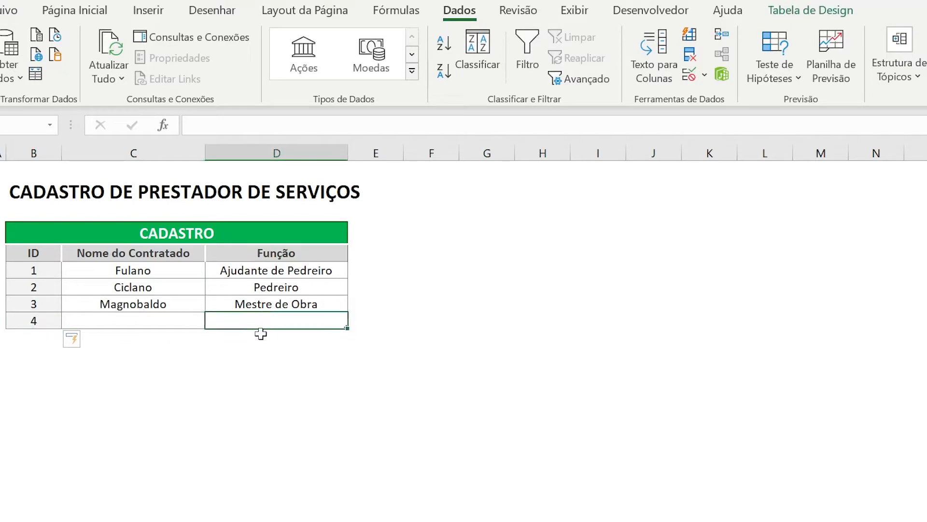
click(30, 335)
text(5)
key(Return)
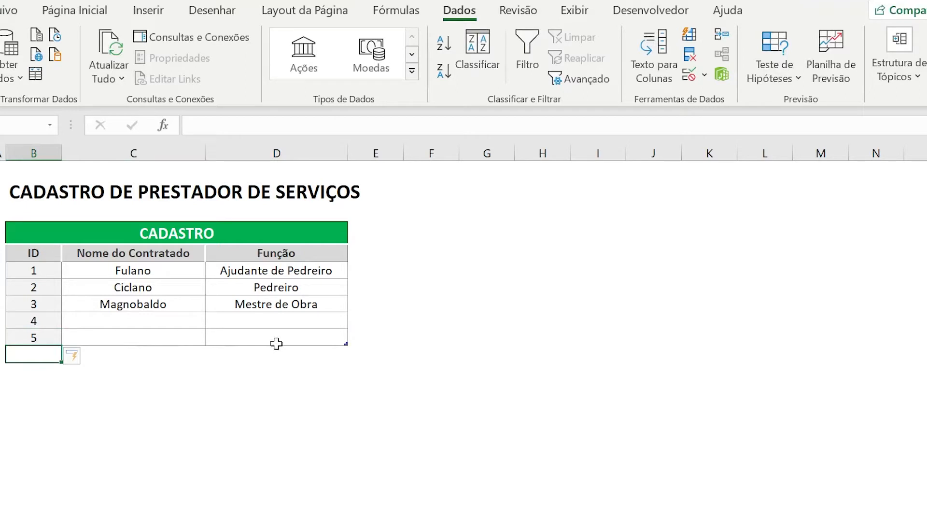
- Complete the ID 4 row with the contractor's name and the function Freteiro
click(169, 323)
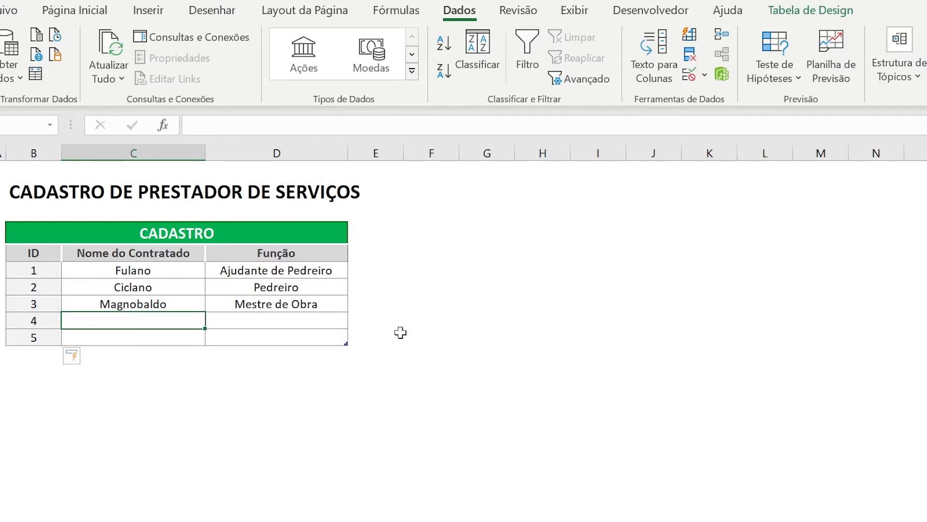
text(Francildes)
key(Tab)
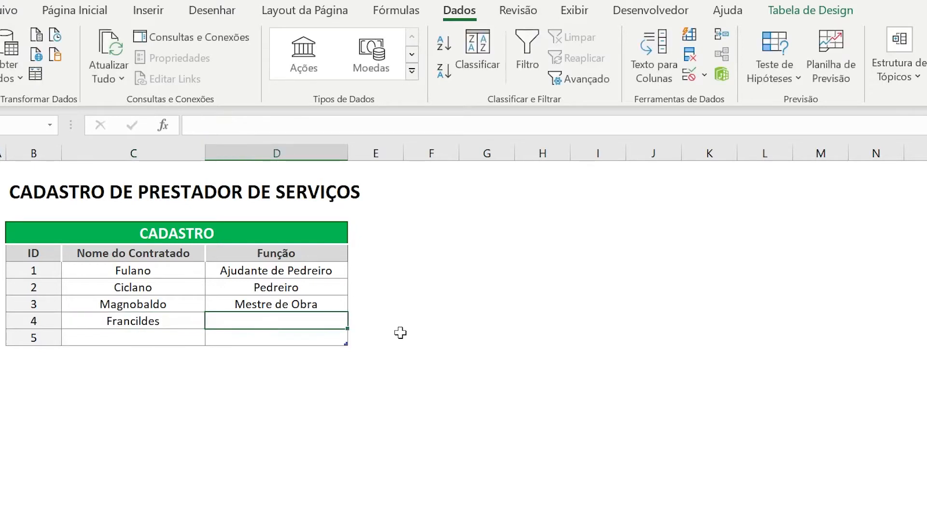
text(Freteiro)
key(BackSpace)
key(BackSpace)
text(ro)
key(Return)
- Complete the ID 5 row with the contractor's name and the function Eletricista
key(Left)
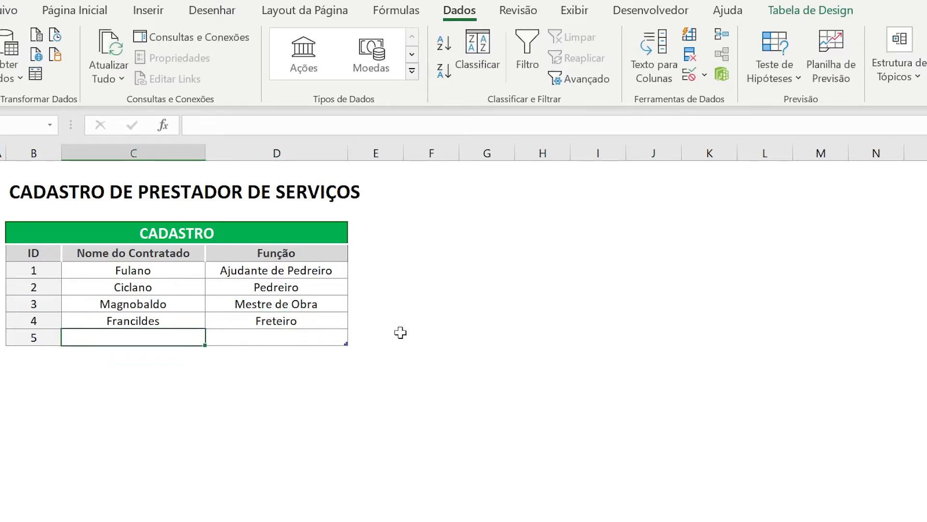
text(D)
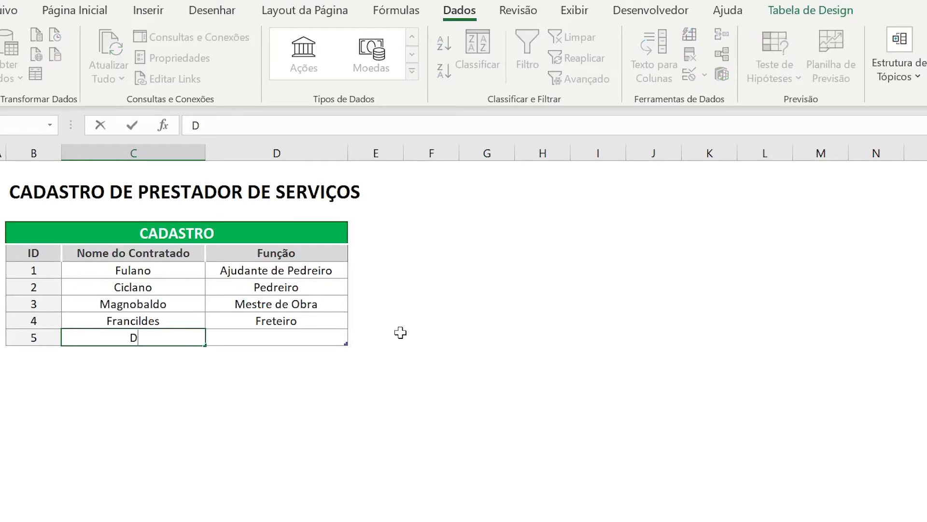
text(omervilde)
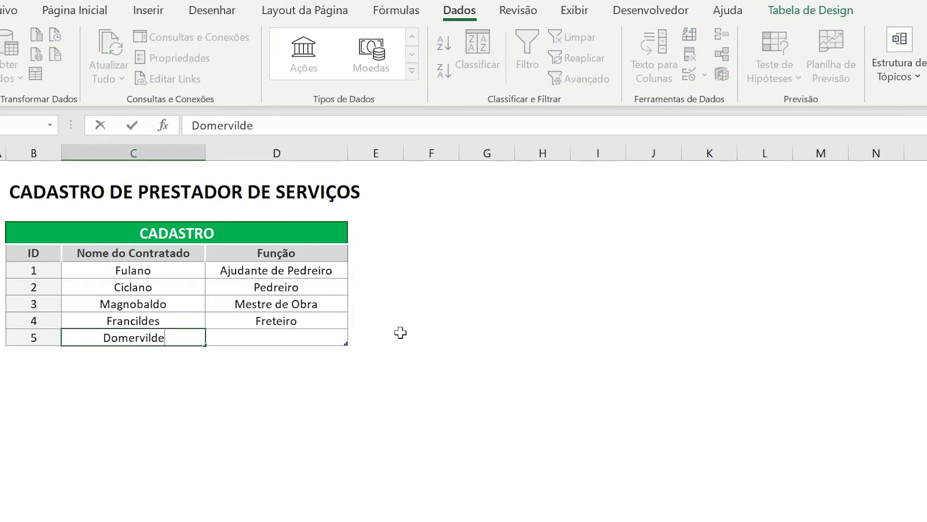
key(Tab)
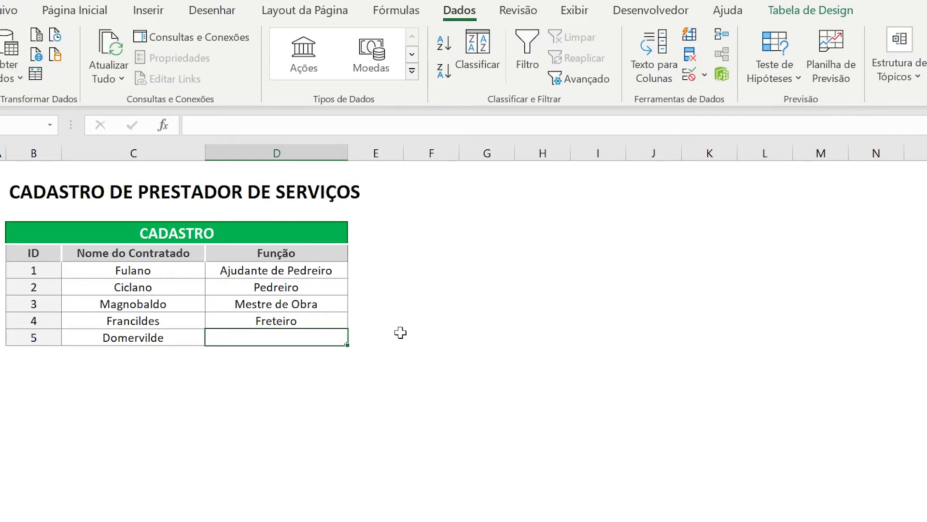
text(Eletricista)
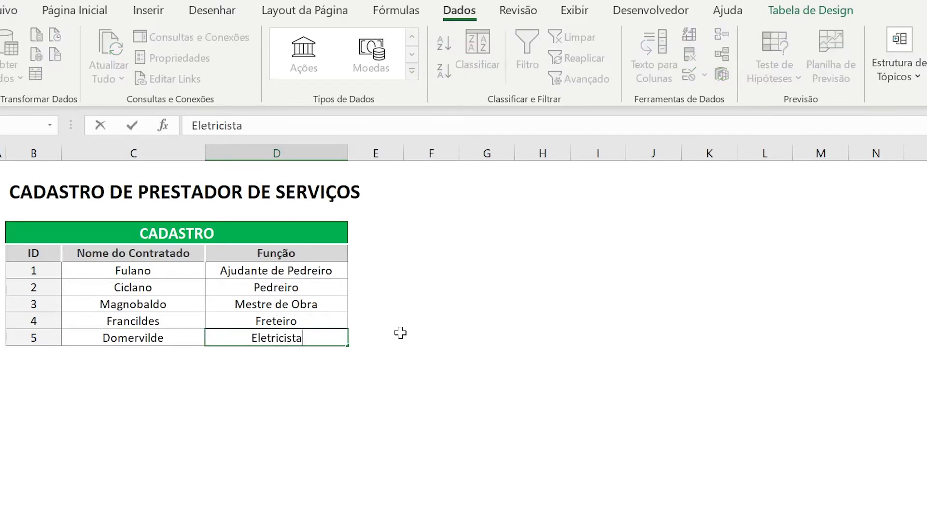
key(Return)
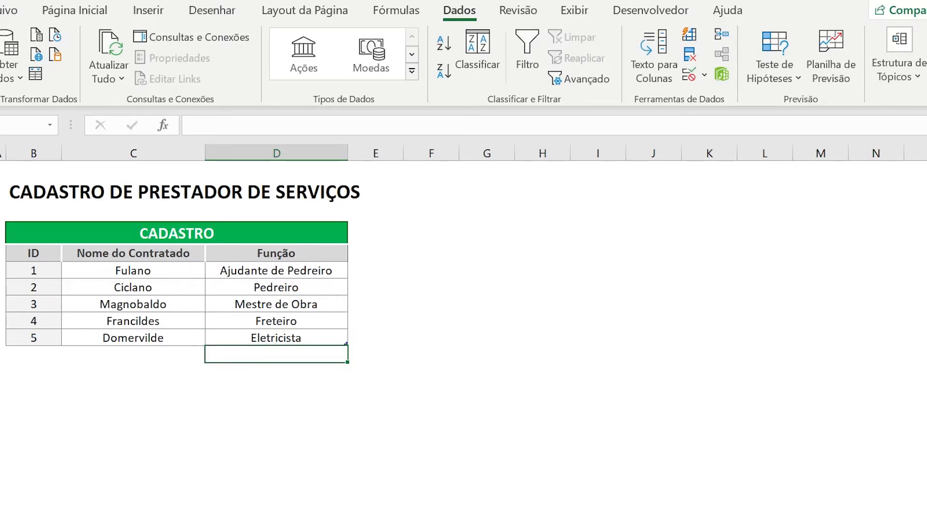
click(30, 352)
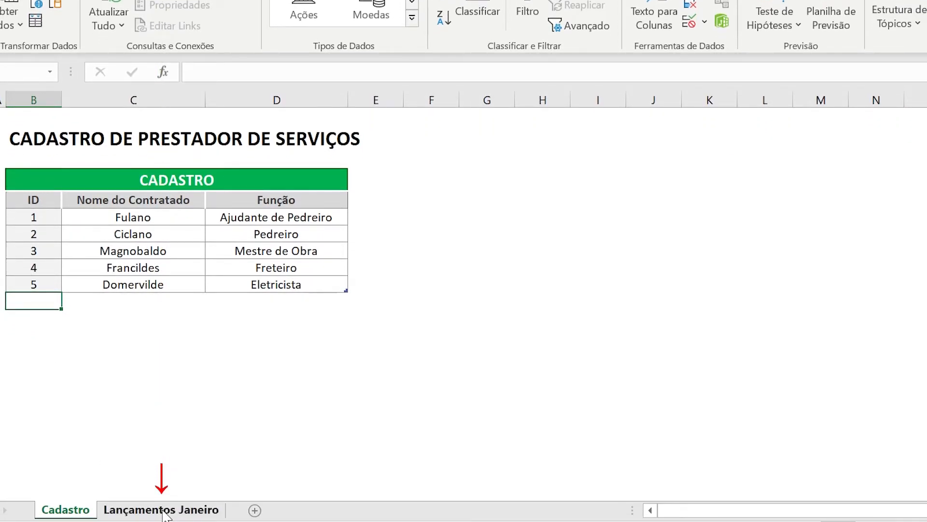
- Open the Lançamentos Janeiro sheet and review its Data column and the first NOME DO CONTRATADO cell
click(164, 510)
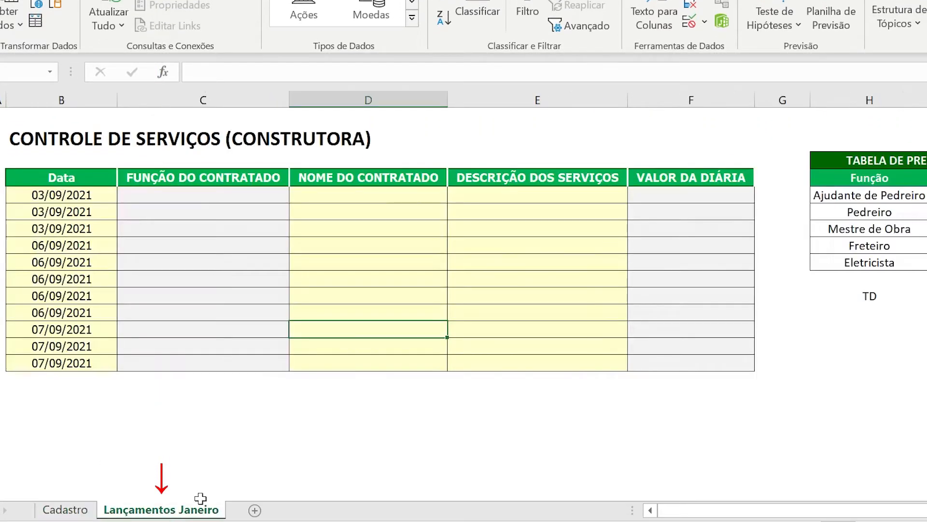
drag(83, 196, 86, 361)
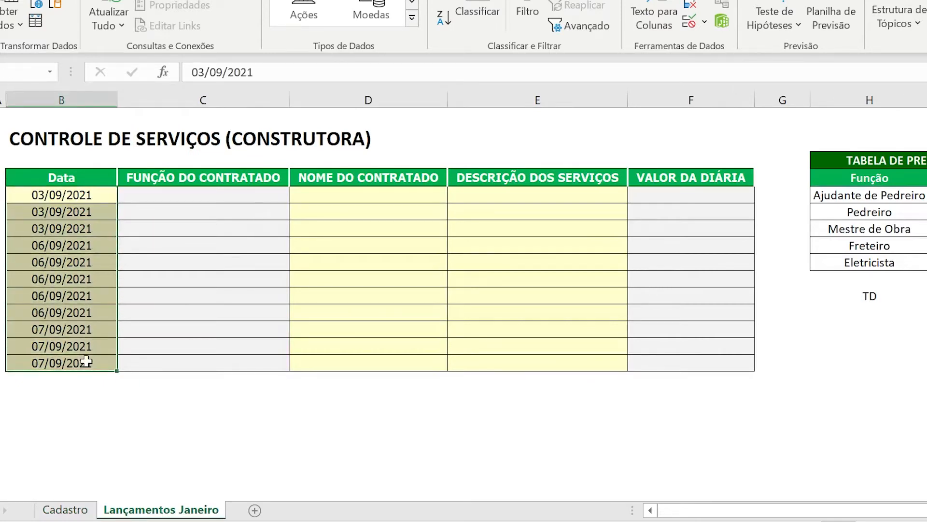
click(341, 195)
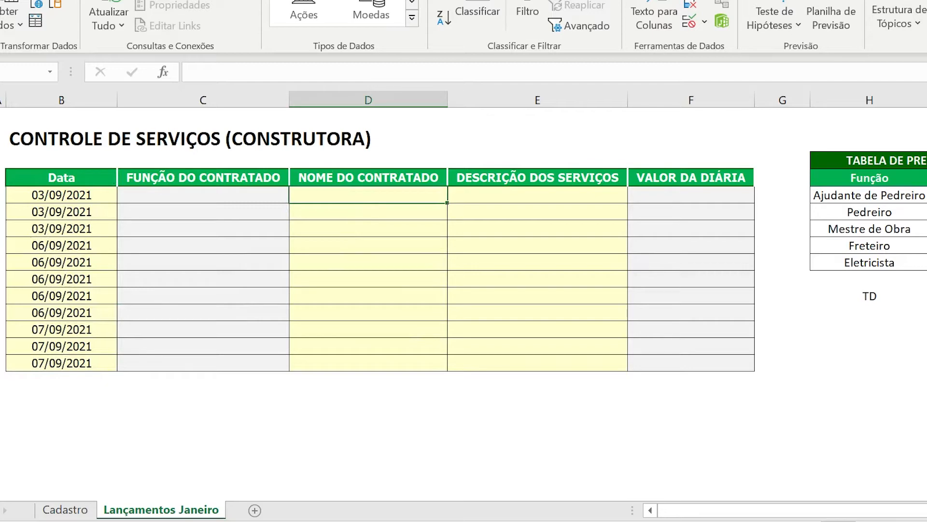
- Return to the Cadastro sheet and check the name assigned to the contractor table
click(68, 510)
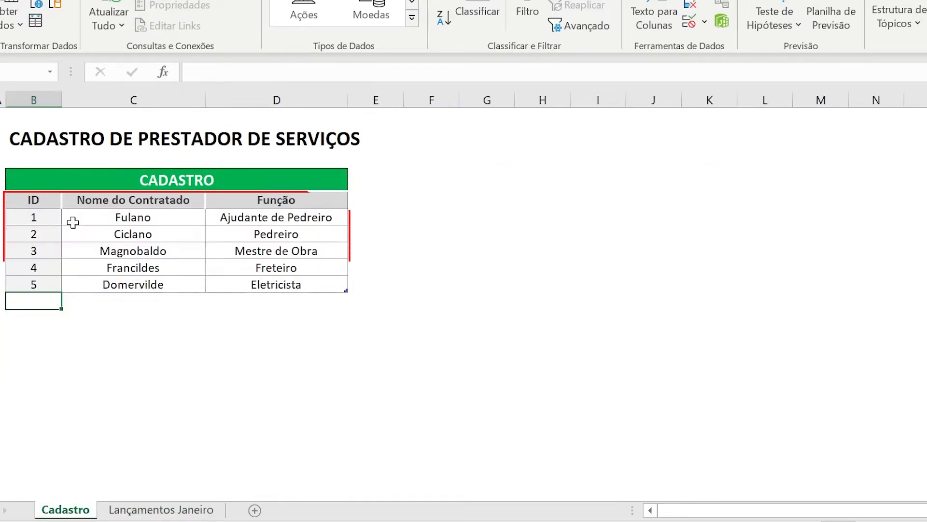
click(55, 219)
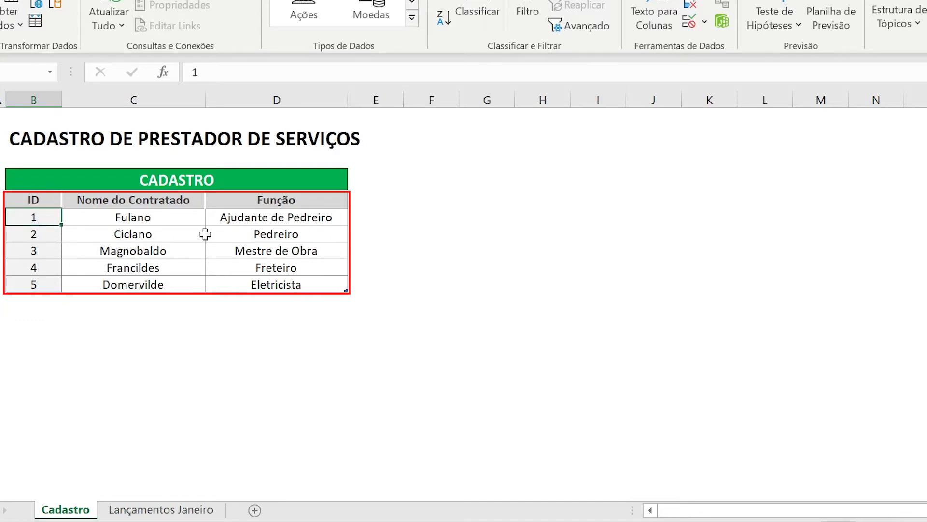
click(814, 15)
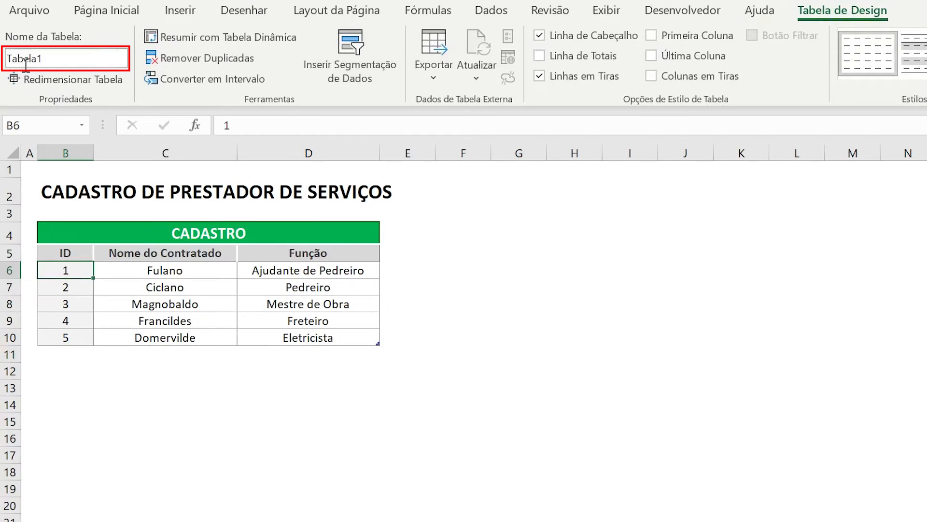
click(429, 245)
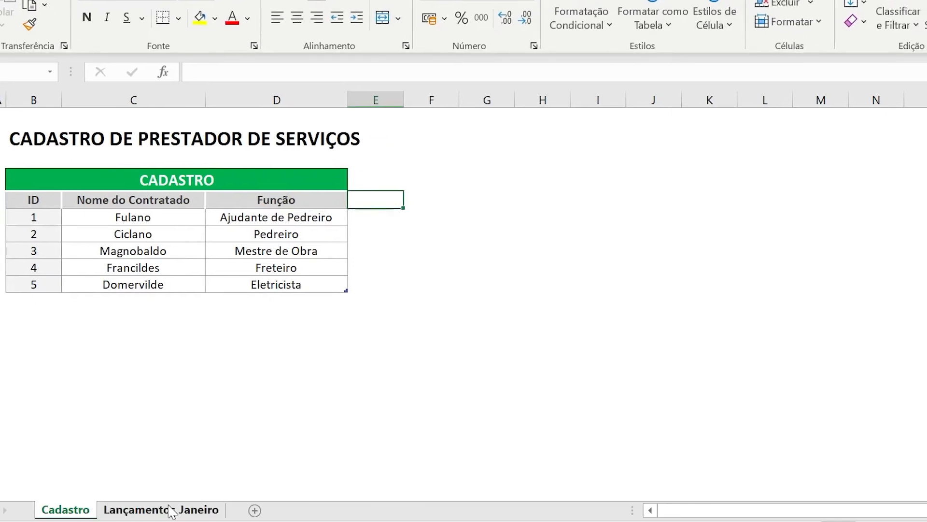
- Convert the service control range B4:F15 on the Lançamentos Janeiro sheet into a table with headers
click(170, 511)
click(201, 194)
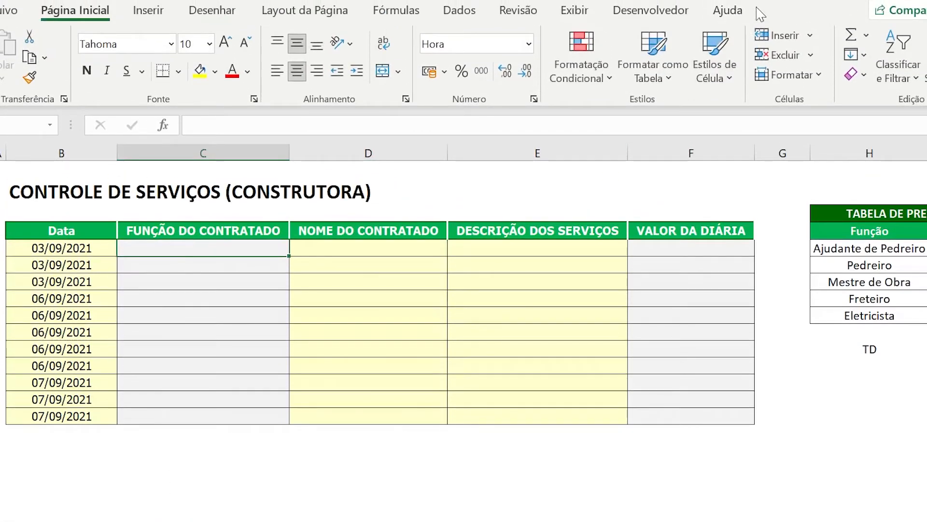
drag(77, 230, 649, 423)
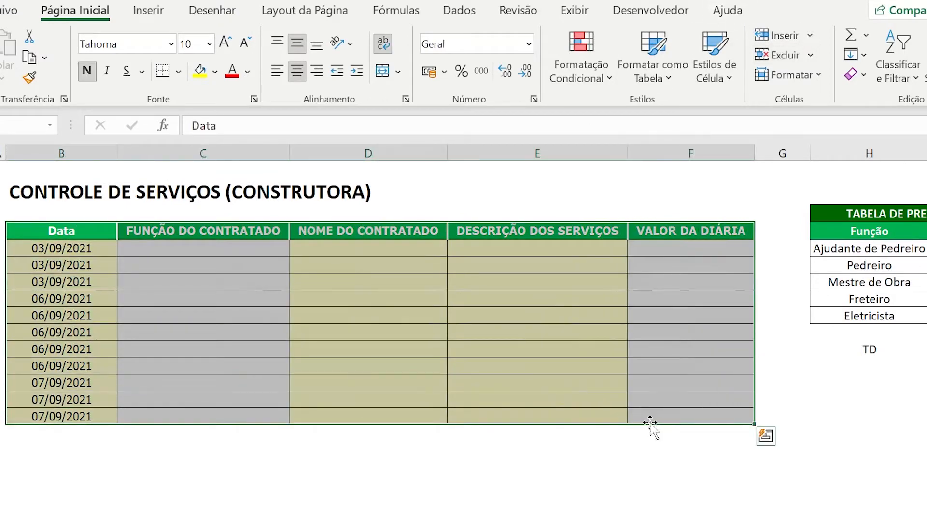
click(150, 12)
click(116, 73)
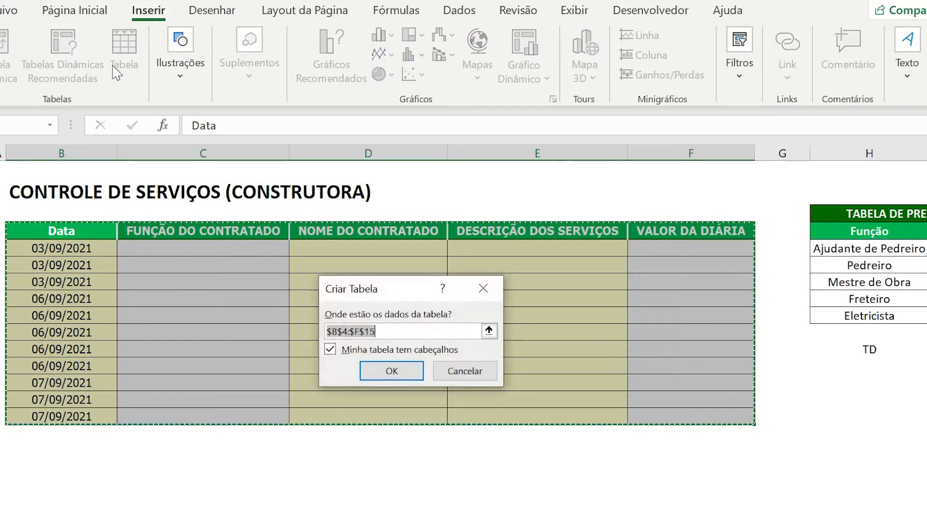
click(401, 380)
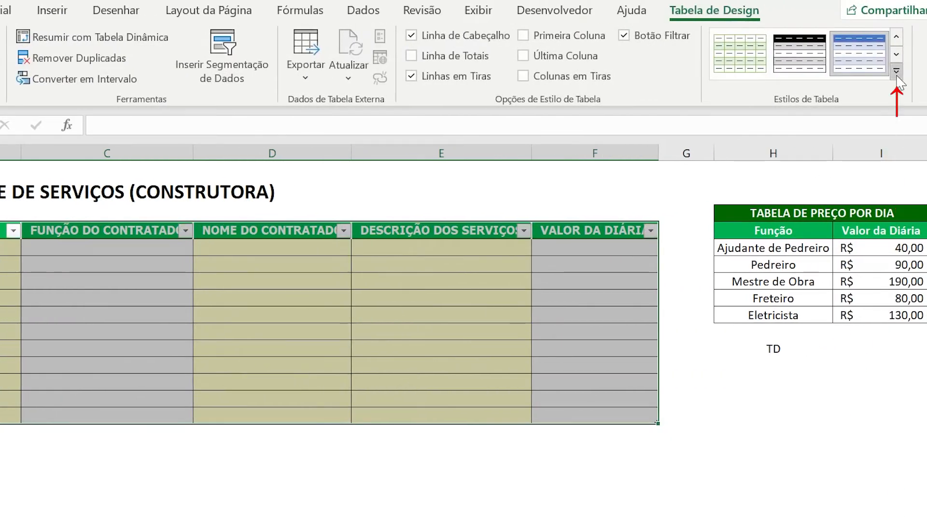
- Set the service control table's style to Nenhuma and remove the filter buttons from its header row
click(897, 72)
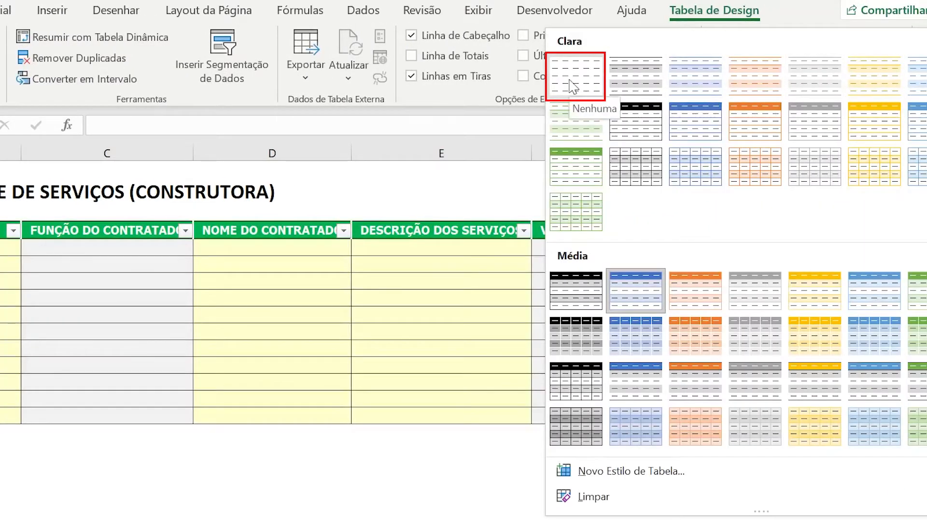
click(573, 87)
click(284, 235)
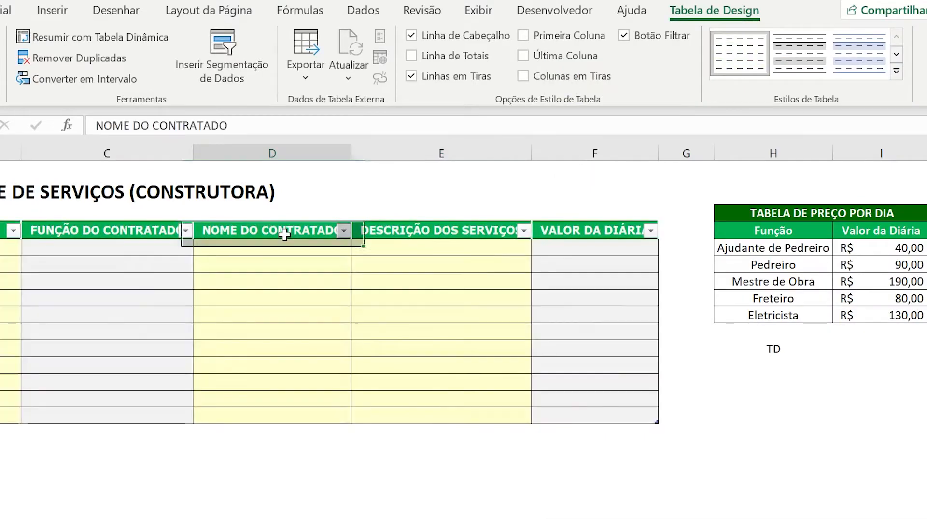
click(363, 10)
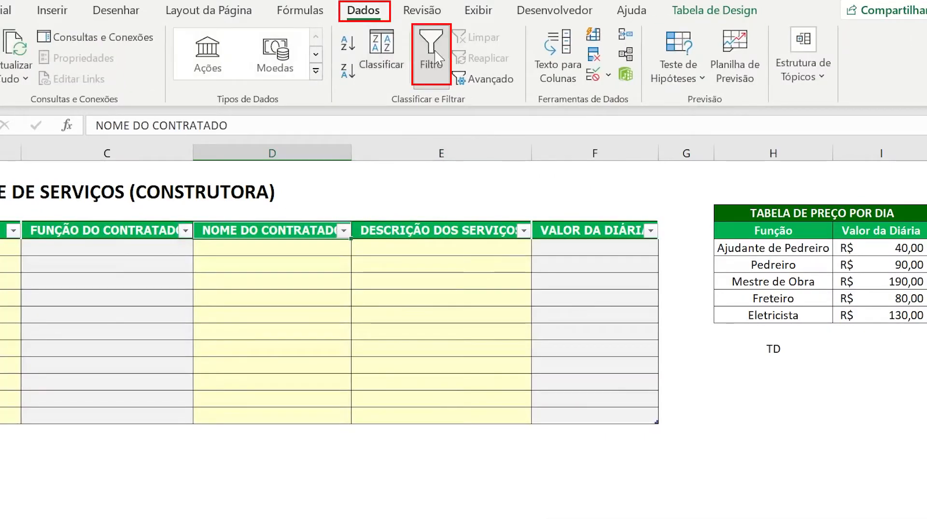
click(435, 52)
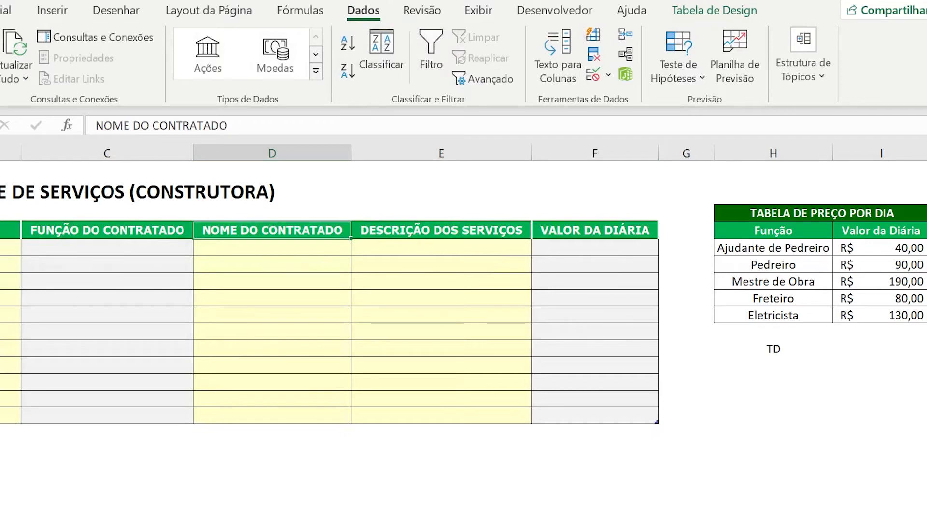
- Review the first Data and NOME DO CONTRATADO cells, then check the Nome do Contratado column on the Cadastro sheet and return to Lançamentos Janeiro
scroll(338, 319, left, 2)
click(85, 250)
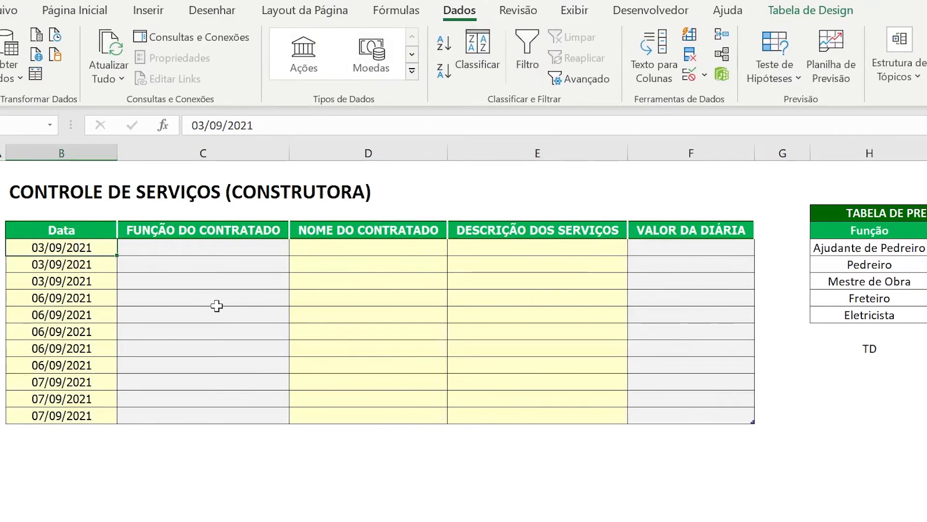
click(354, 247)
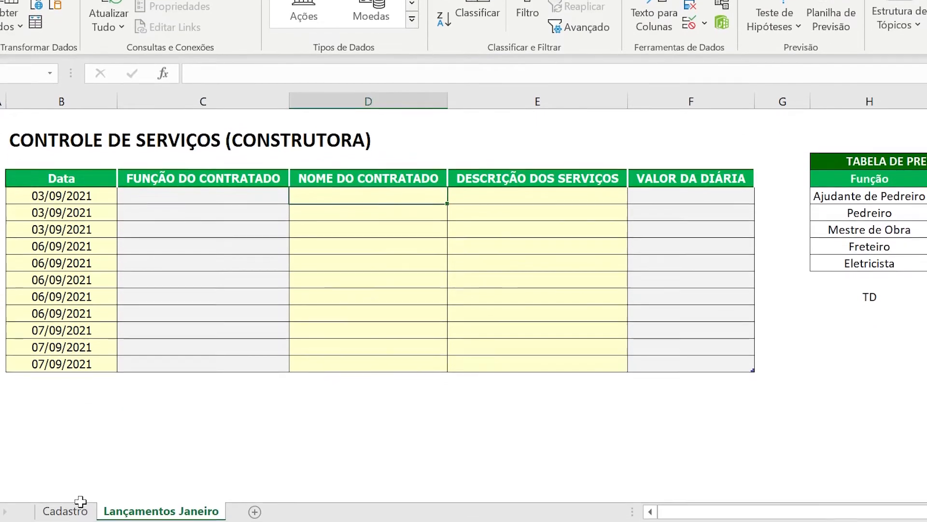
click(65, 511)
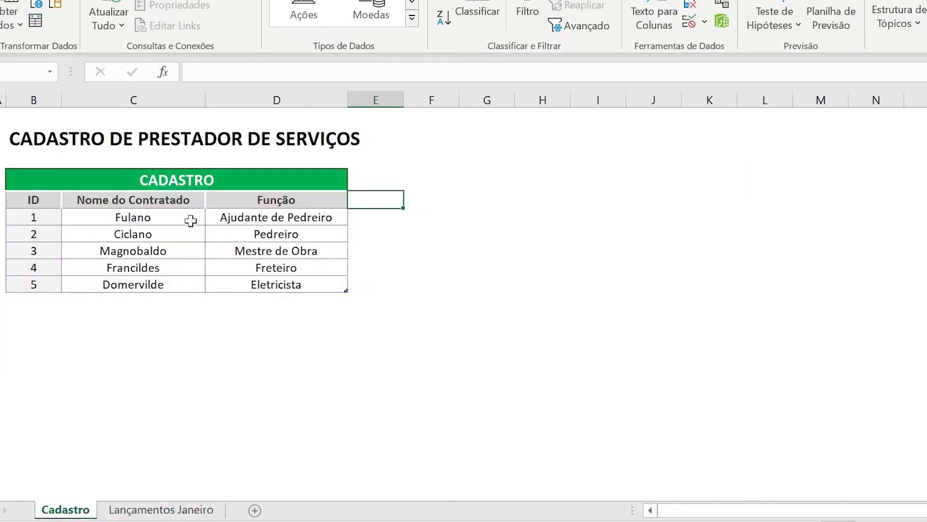
drag(145, 201, 148, 293)
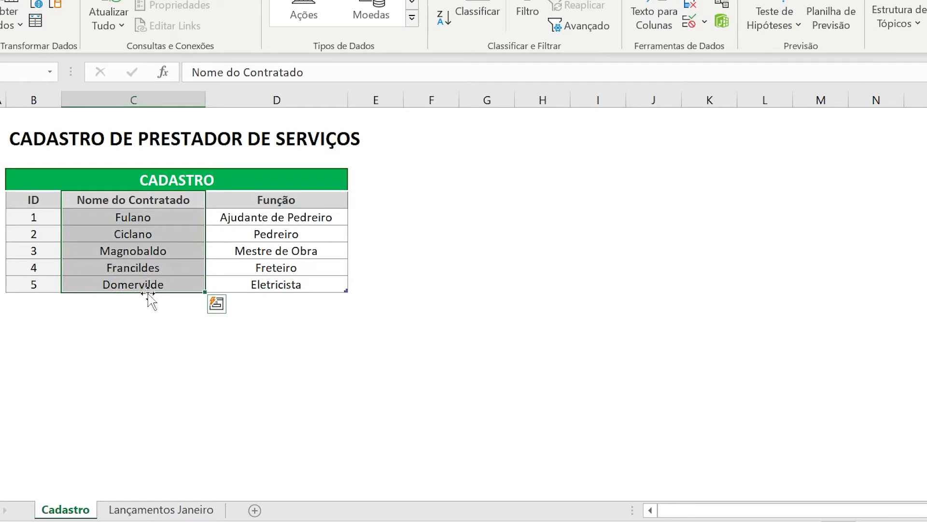
click(161, 510)
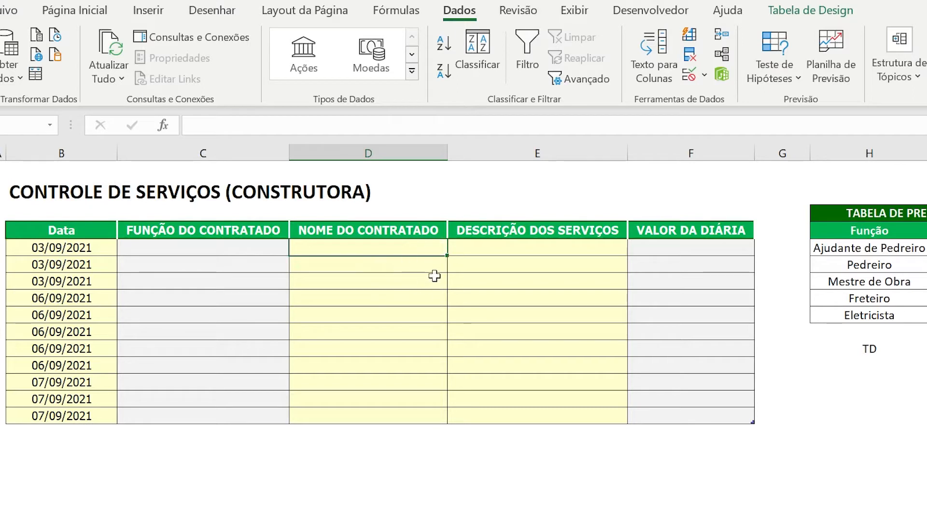
- Apply Lista data validation to the NOME DO CONTRATADO column of the service table, with =Cadastro!$C$6:$C$10 as its source
click(418, 220)
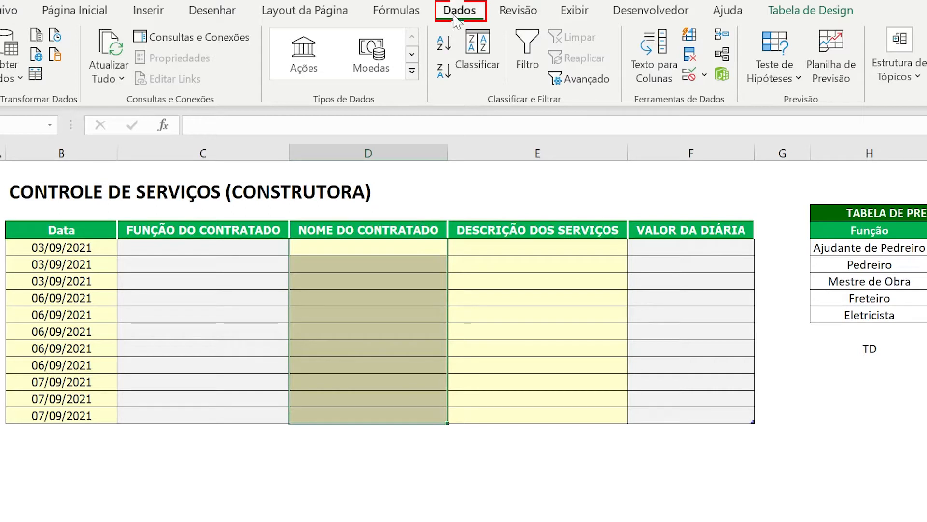
click(705, 76)
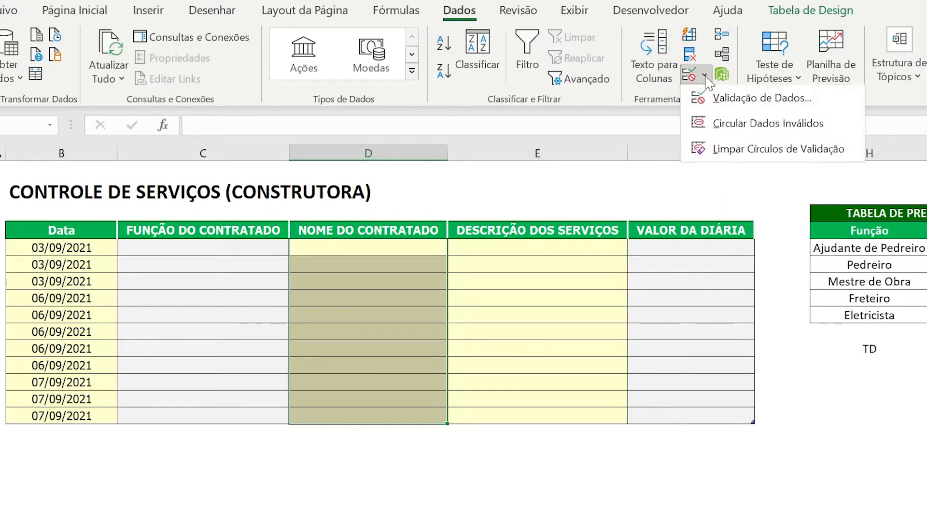
click(744, 101)
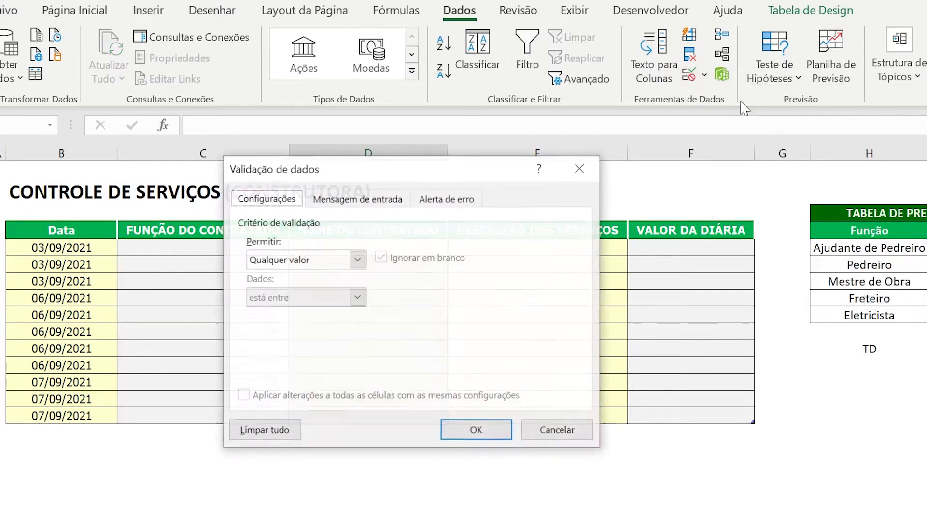
click(357, 261)
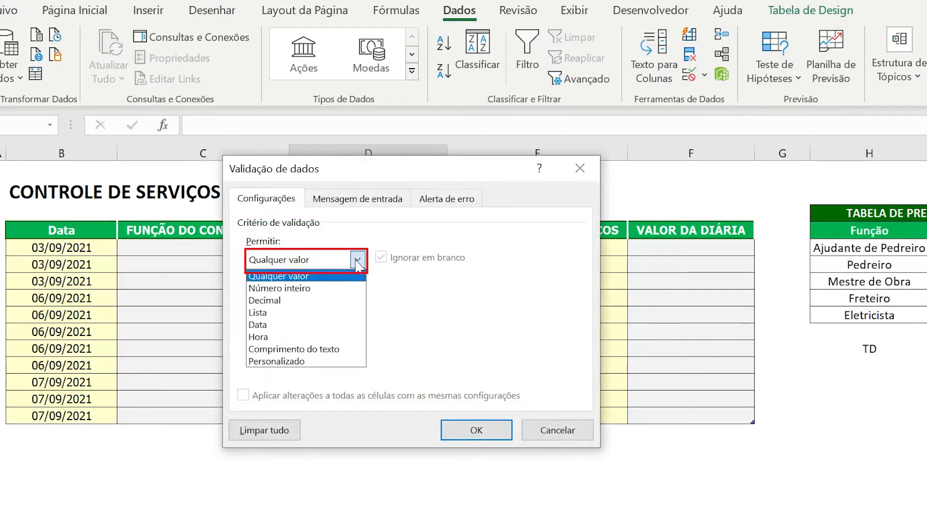
click(263, 314)
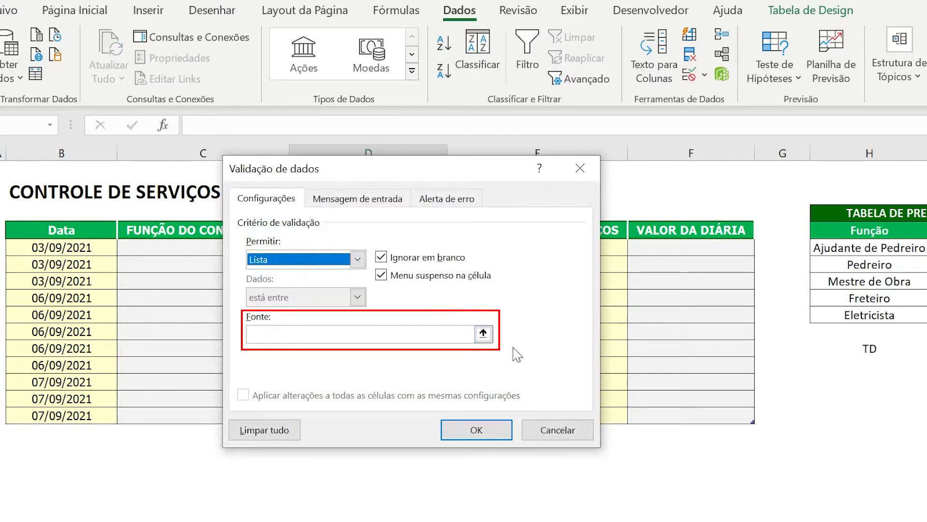
click(483, 333)
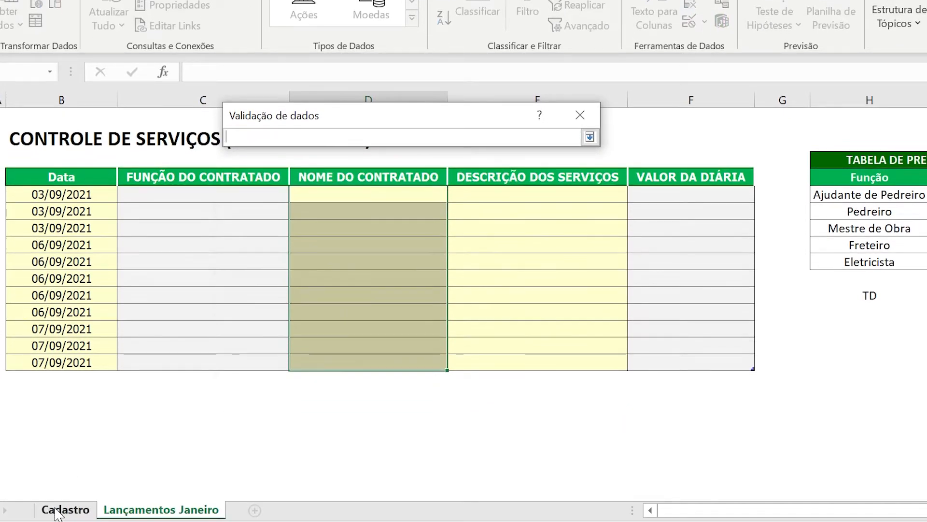
click(56, 510)
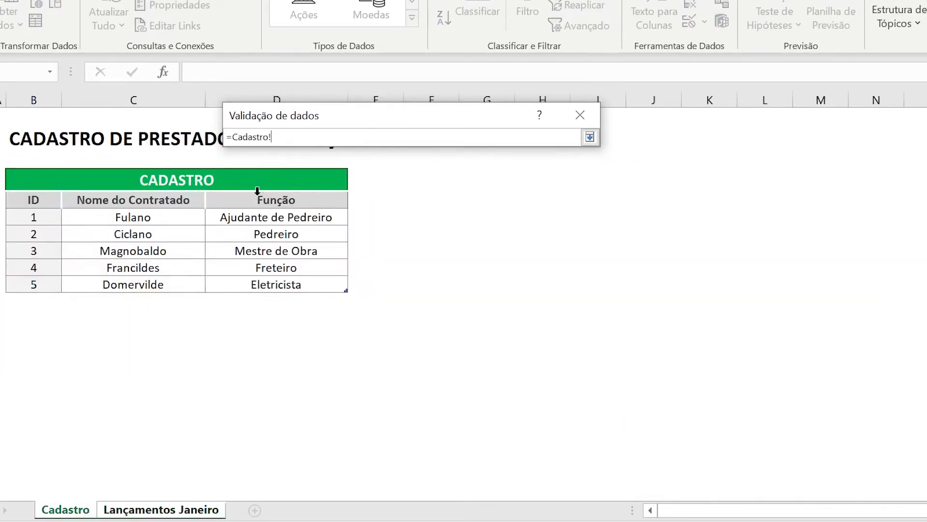
click(98, 188)
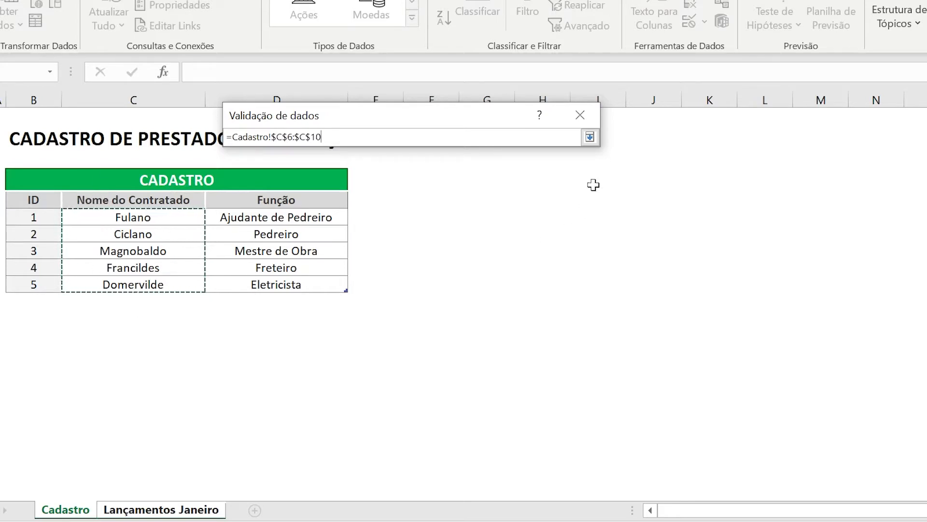
click(590, 137)
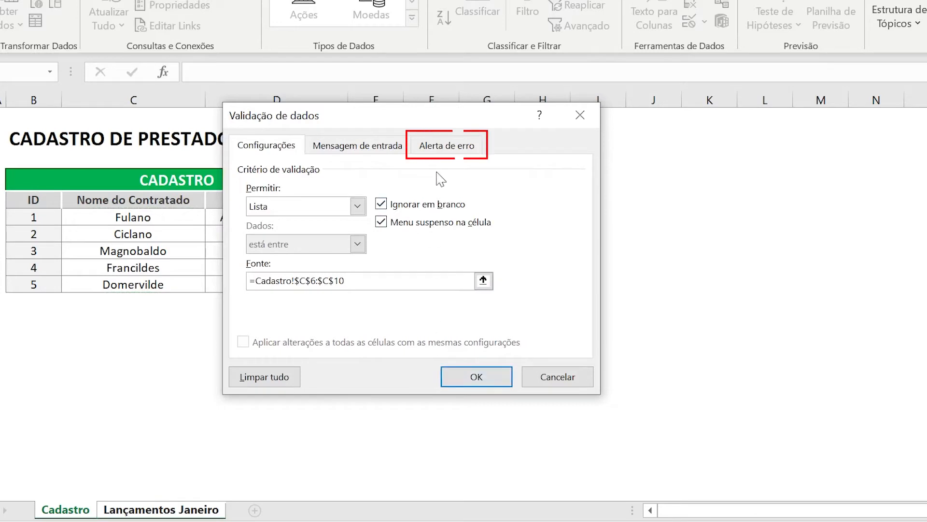
- Give the validation an error alert titled ERRO with the message "Selecione um item da lista." and apply it
click(455, 151)
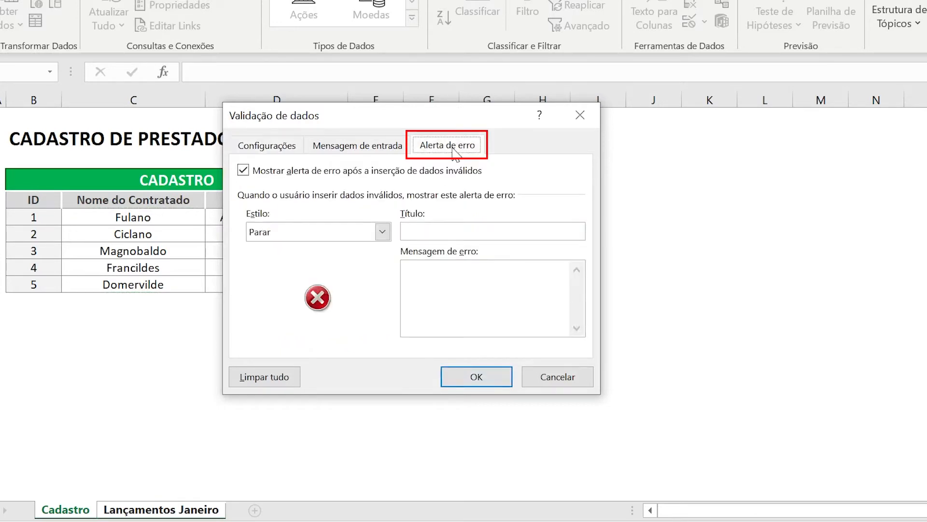
click(449, 232)
text(ERRO)
key(Tab)
text(Se)
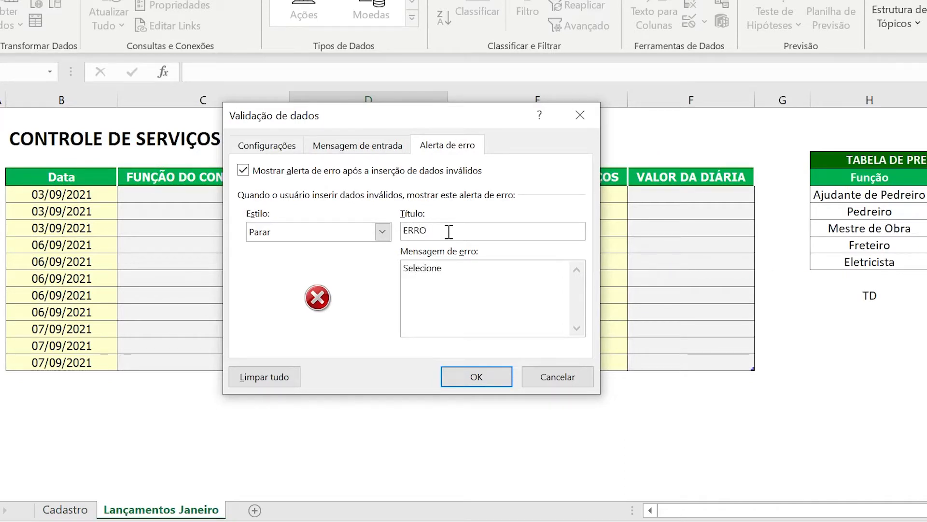
text(lecione um item da lista.)
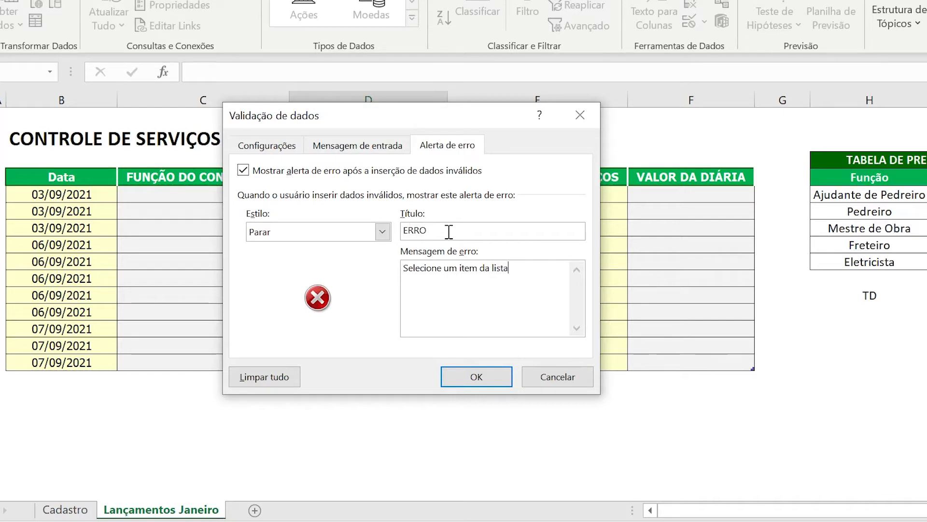
click(475, 375)
- Test the validation by trying to enter fdfdfd in the first NOME DO CONTRATADO cell, and cancel the entry
click(344, 198)
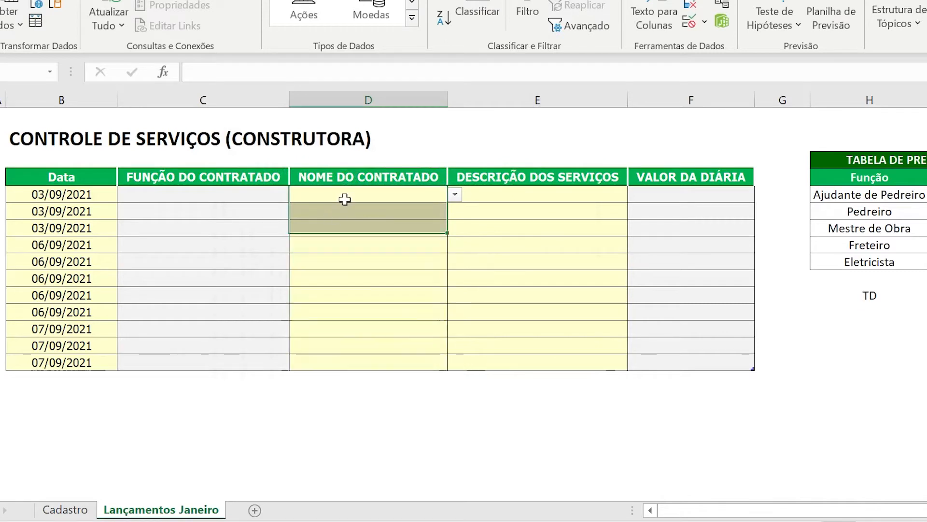
text(fdfdfd)
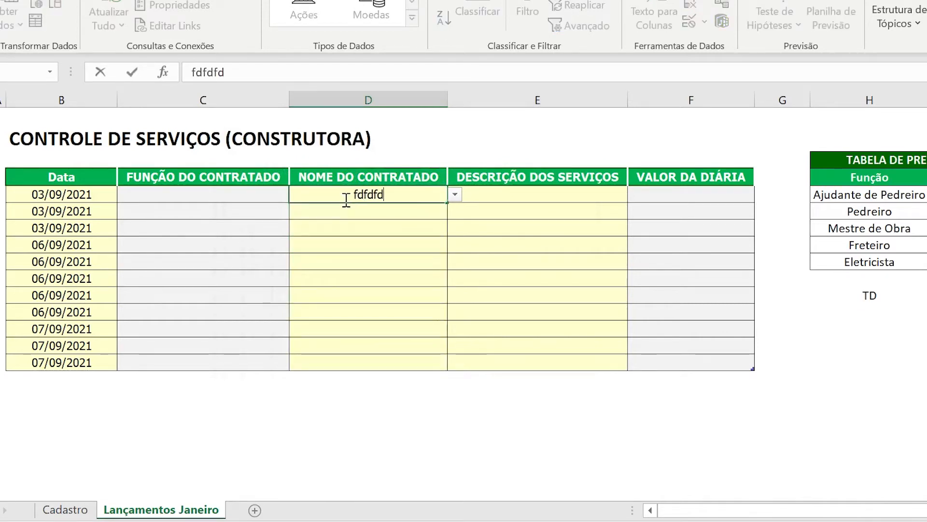
key(Return)
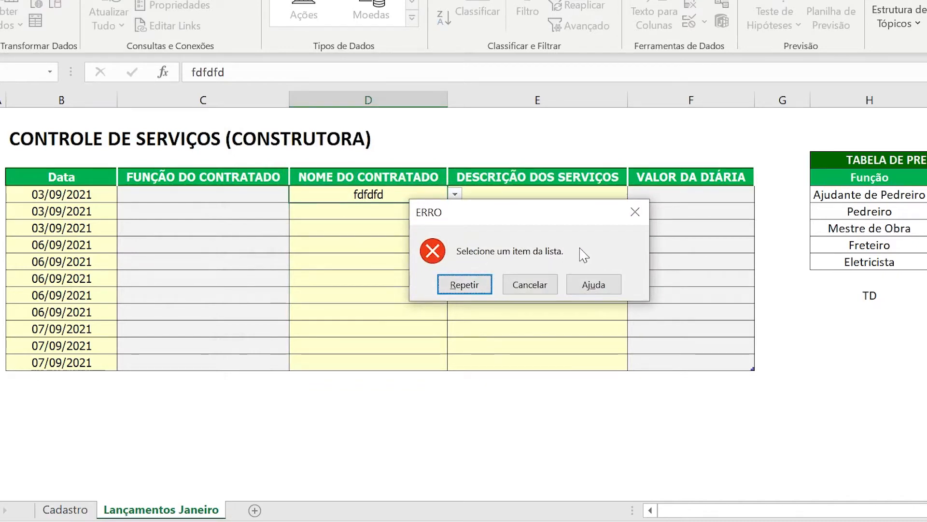
click(530, 286)
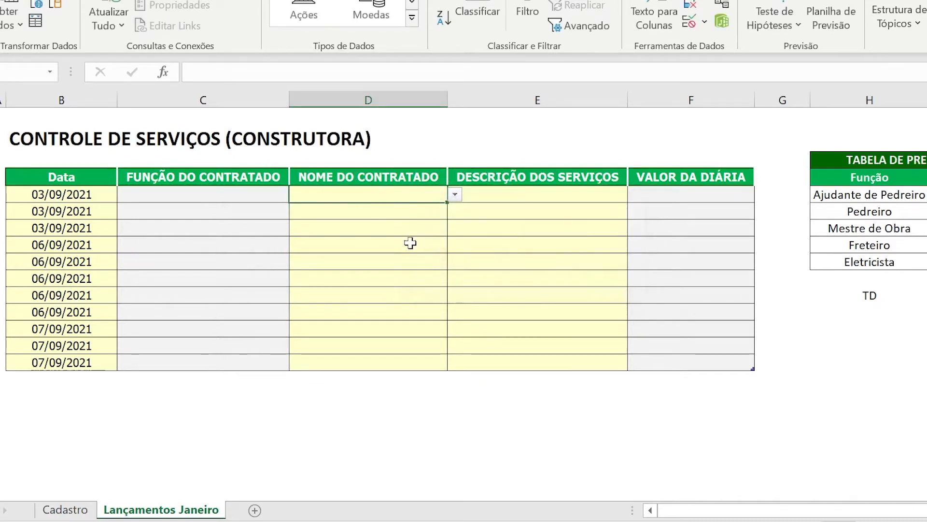
- Choose the contractor registered under ID 3 from the list for the first NOME DO CONTRATADO cell
click(455, 194)
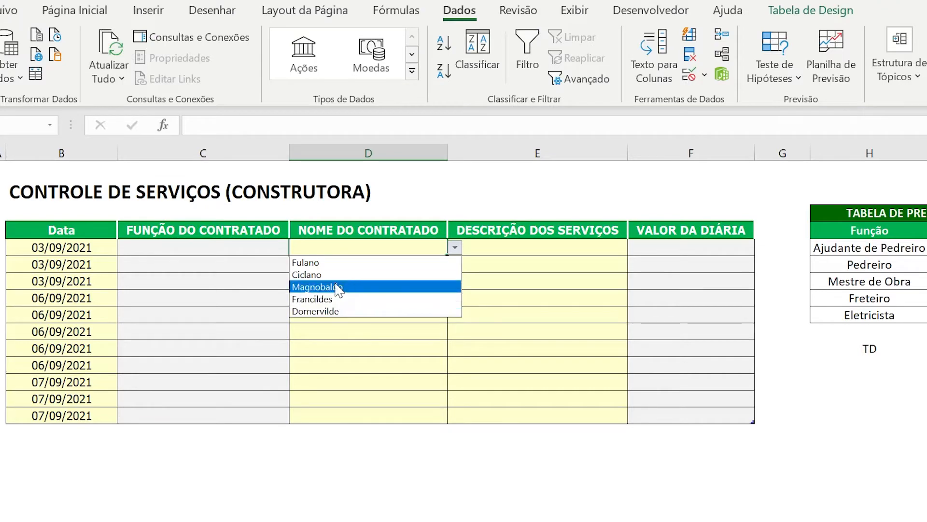
click(332, 287)
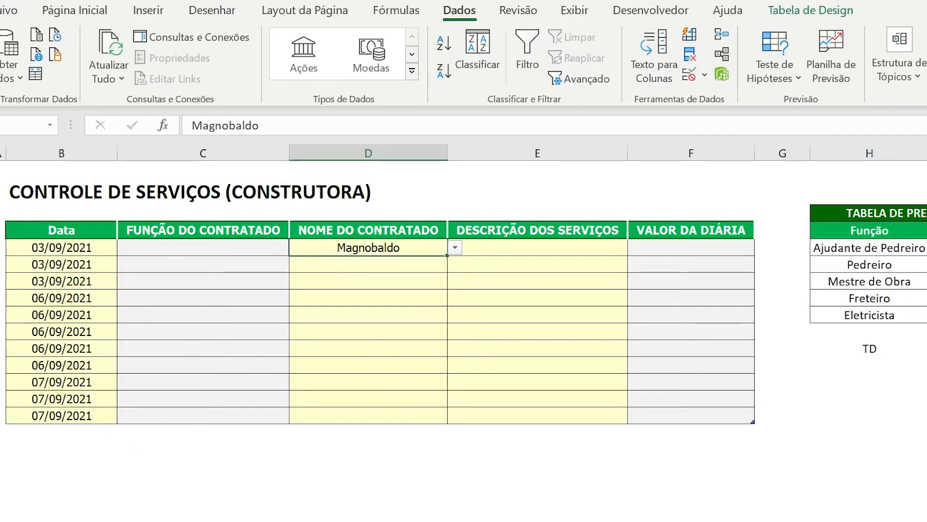
- Copy the function Mestre de Obra of the contractor with ID 3 from the Cadastro sheet
click(109, 519)
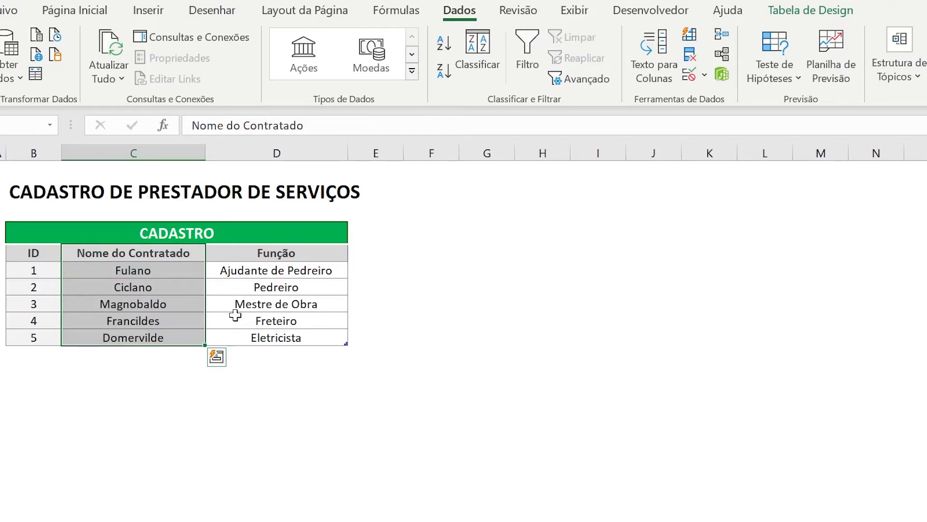
click(128, 304)
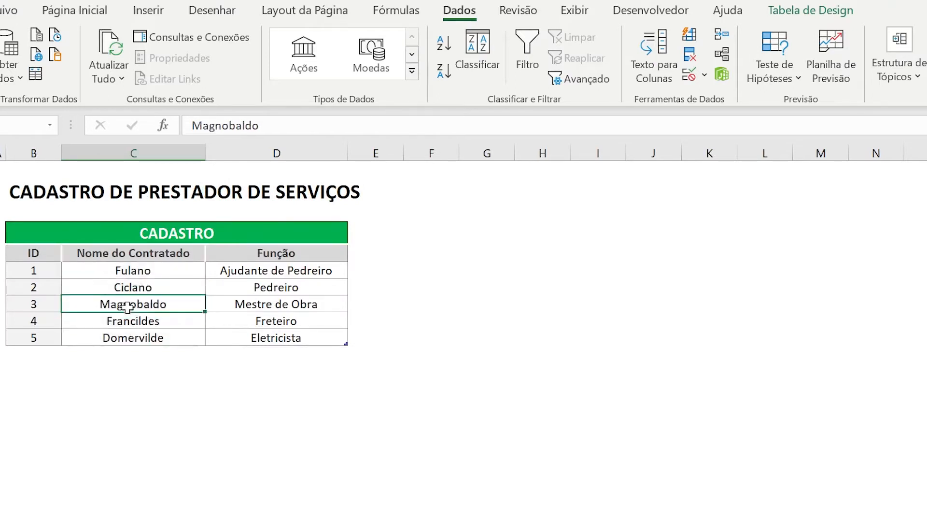
click(273, 309)
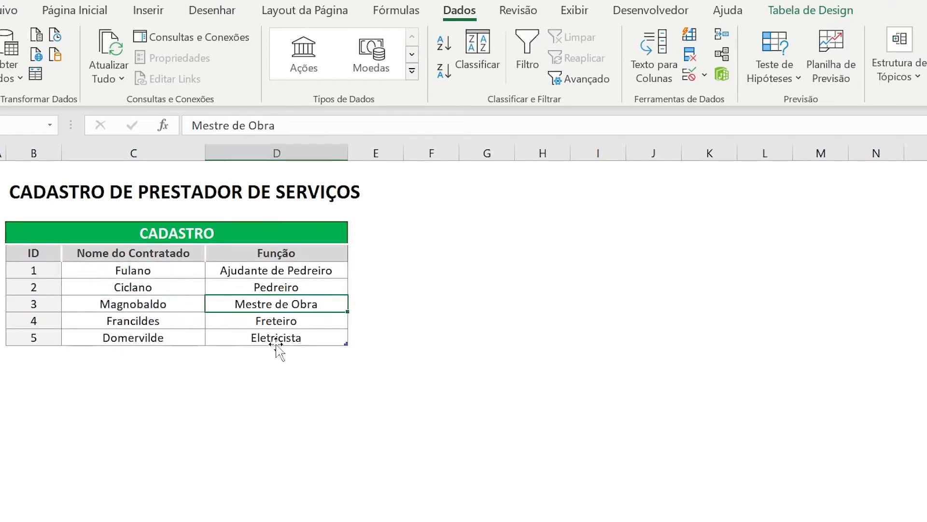
key(ctrl+c)
- Paste the copied function as values only into the first FUNÇÃO DO CONTRATADO cell on Lançamentos Janeiro
click(145, 519)
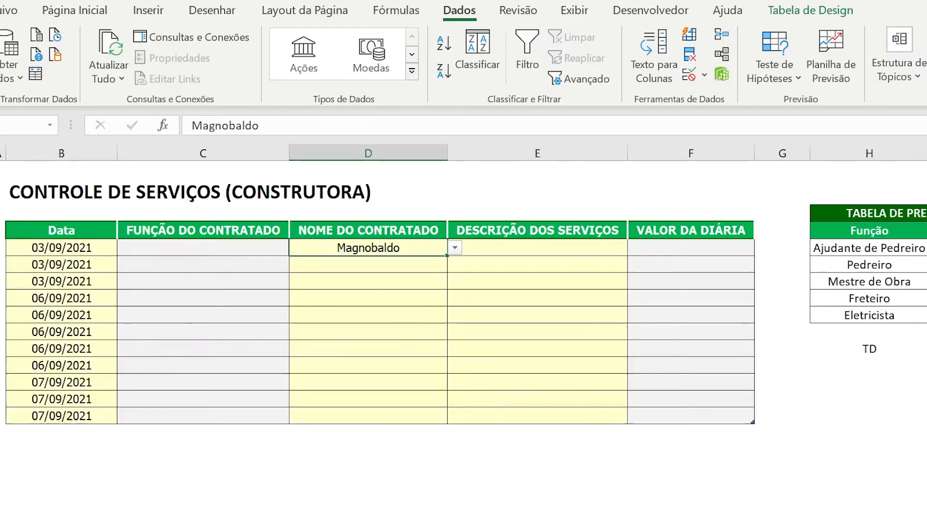
click(189, 250)
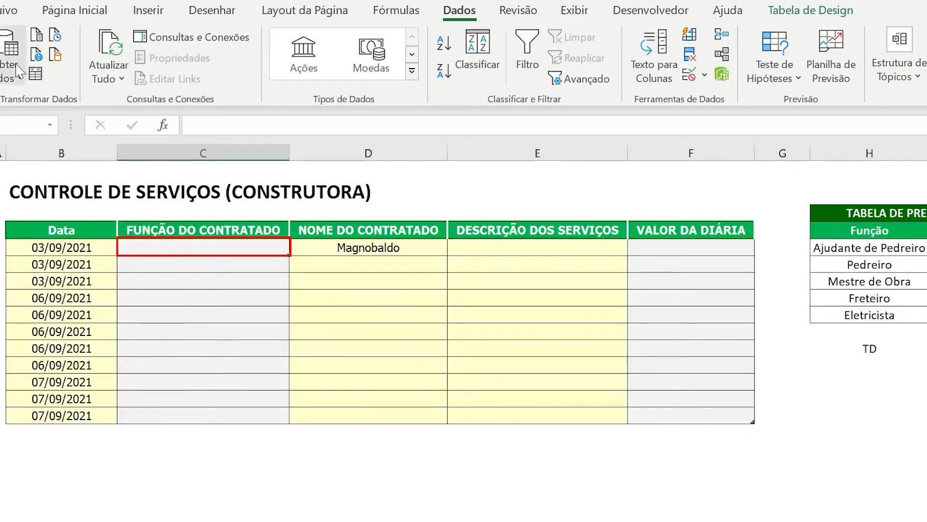
click(89, 10)
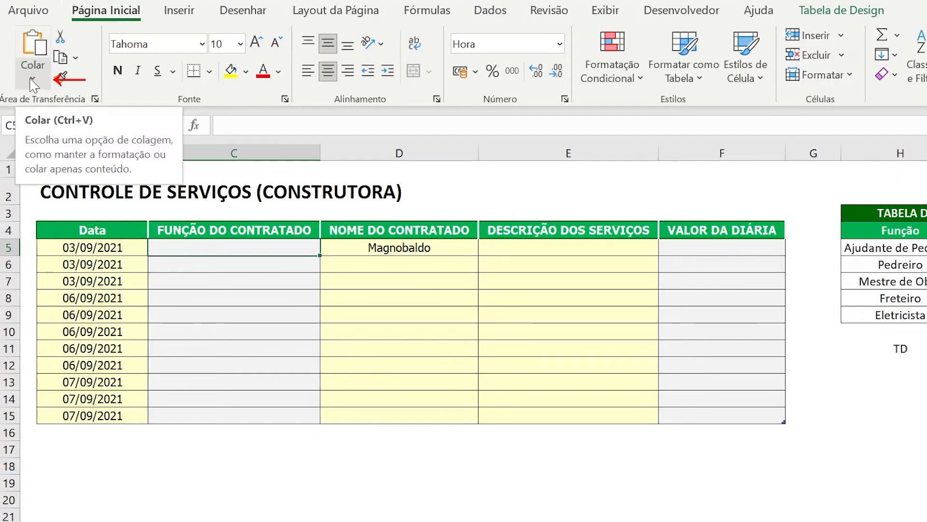
click(33, 81)
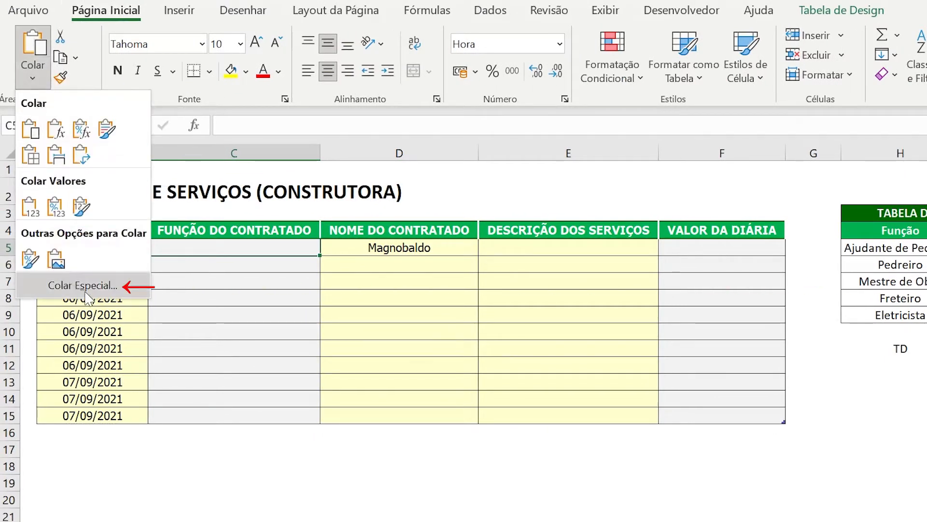
click(61, 284)
click(243, 242)
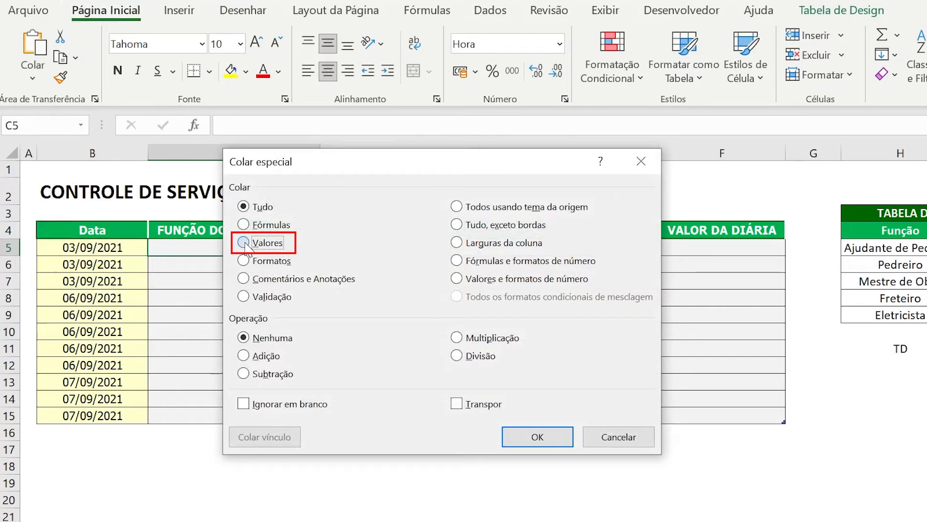
click(537, 442)
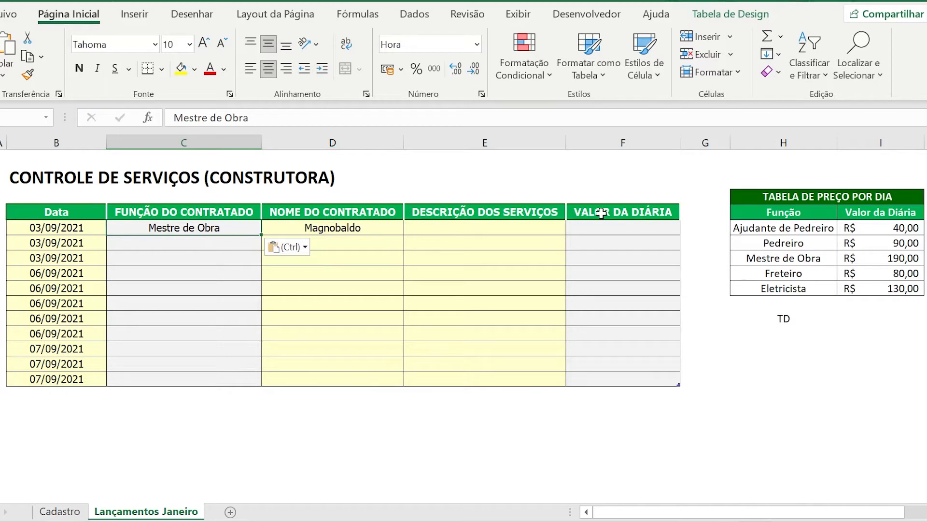
- Examine the functions and daily rates in TABELA DE PREÇO POR DIA against the first service row's function and empty VALOR DA DIÁRIA
click(605, 236)
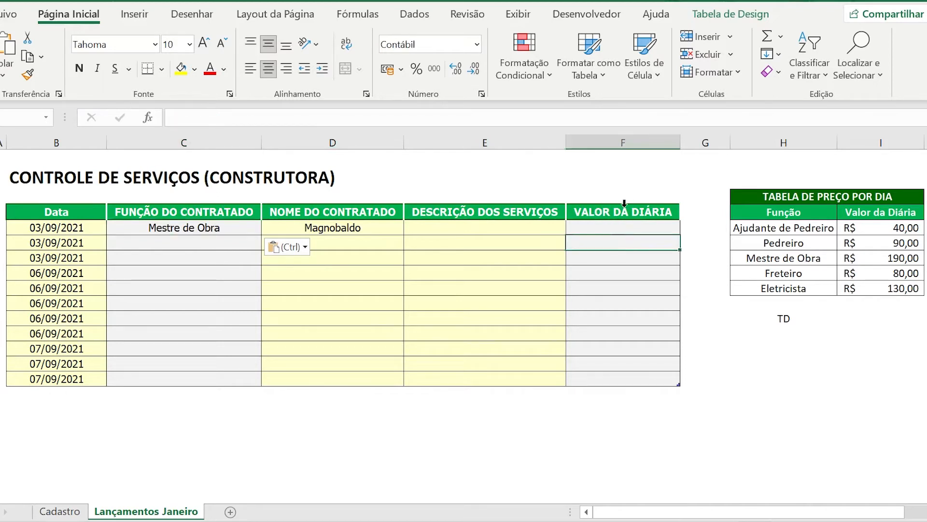
click(614, 231)
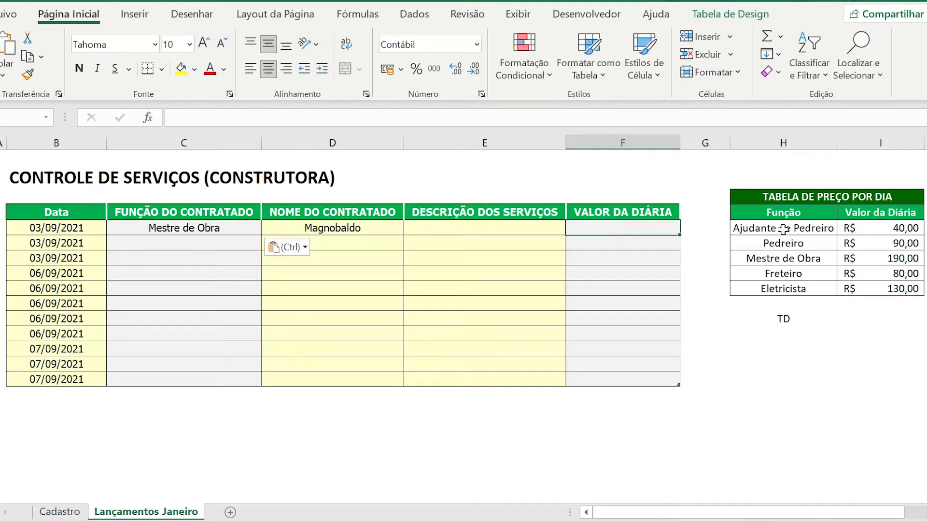
drag(784, 229, 792, 288)
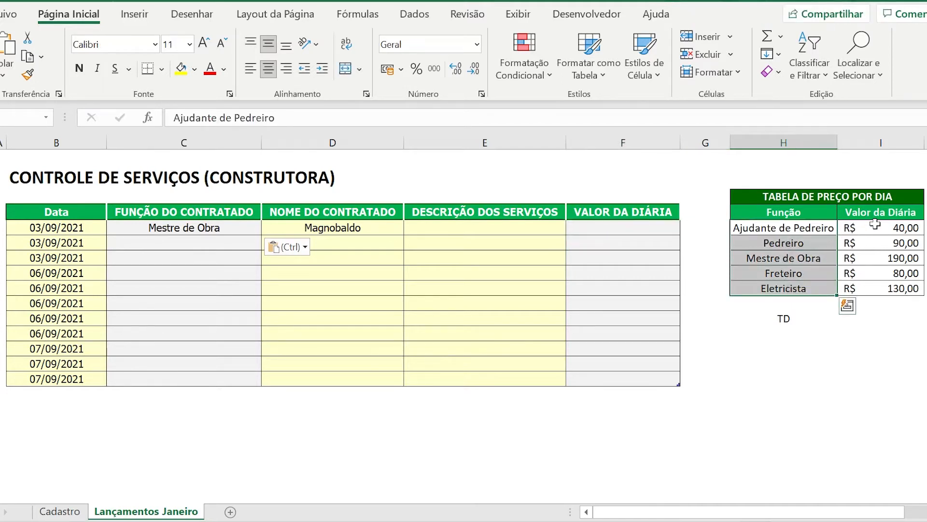
drag(876, 225, 887, 288)
drag(795, 229, 792, 289)
drag(875, 228, 883, 287)
click(181, 230)
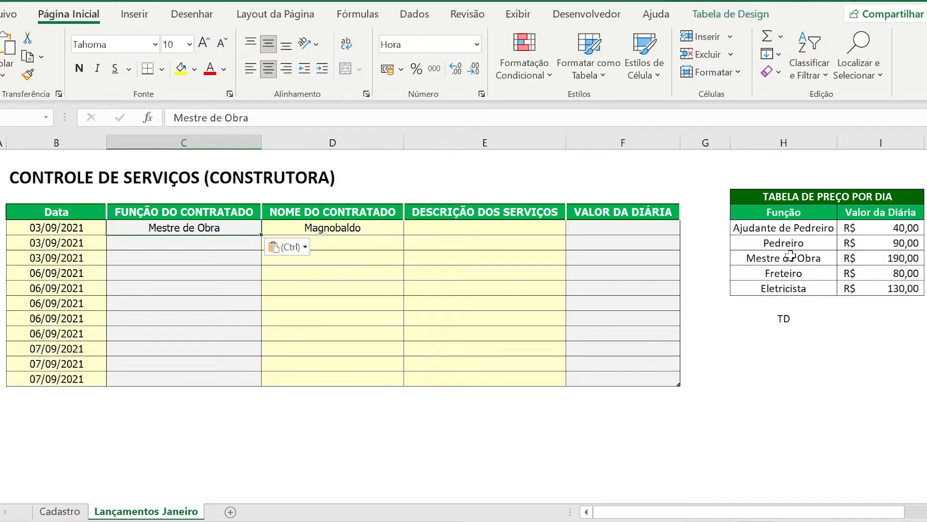
- Start a PARÂMETRO formula in the first VALOR DA DIÁRIA cell with [@[FUNÇÃO DO CONTRATADO]] as its expression
click(622, 231)
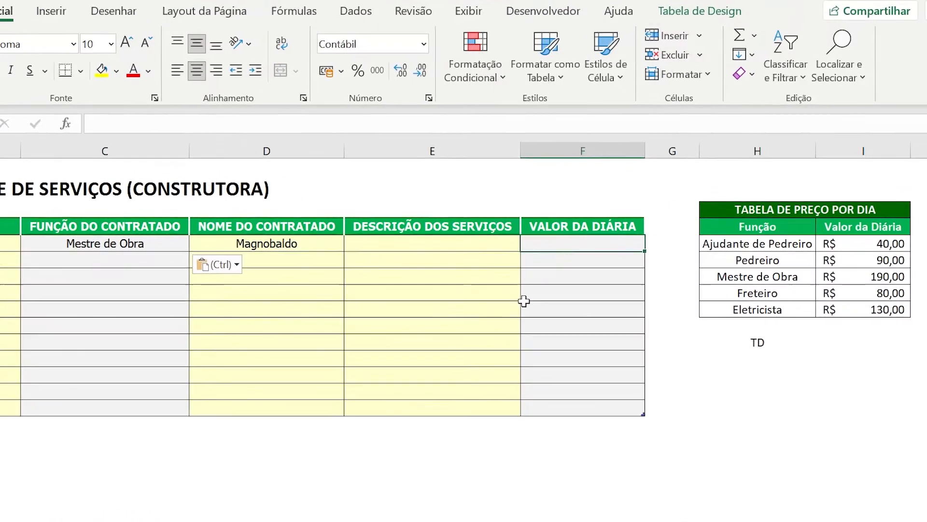
text(=p)
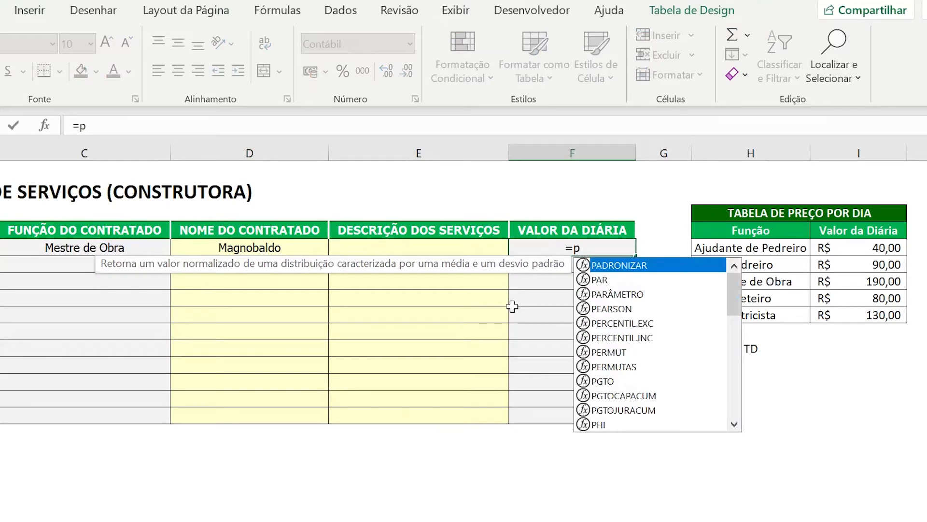
text(a)
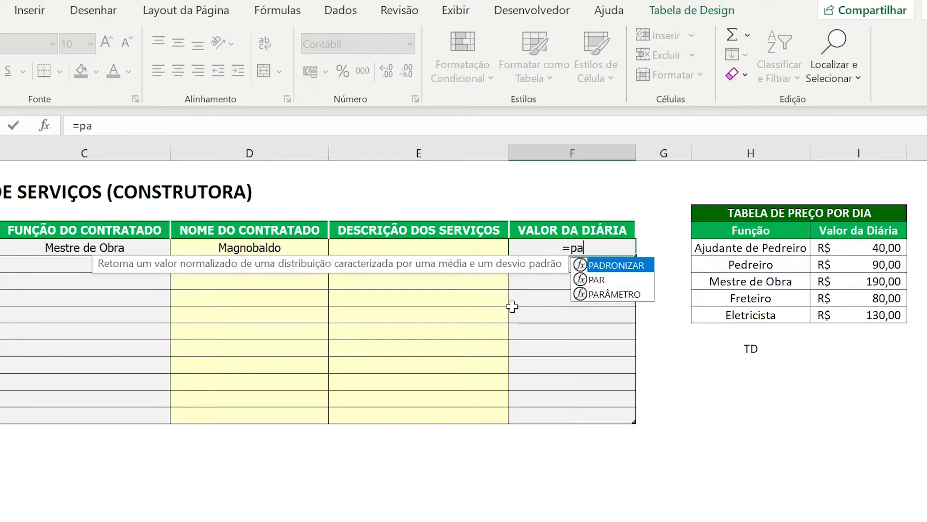
double_click(625, 294)
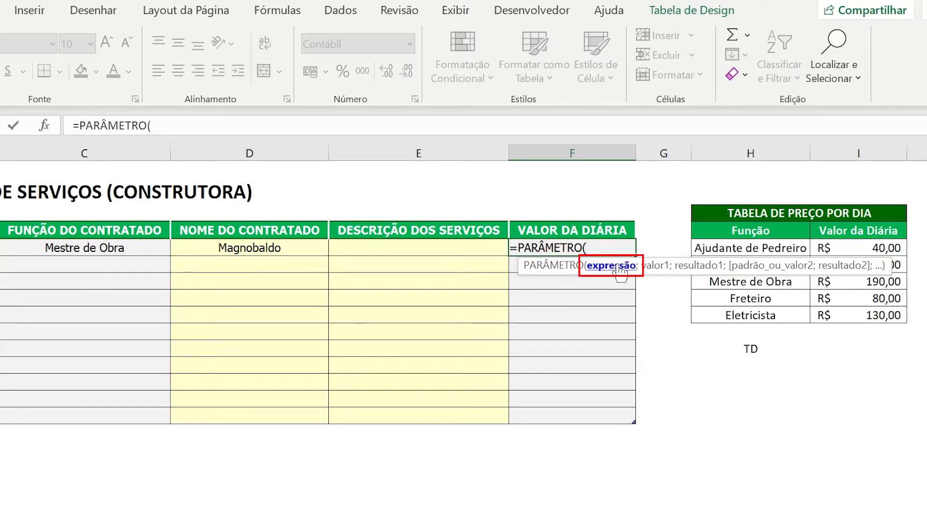
click(60, 246)
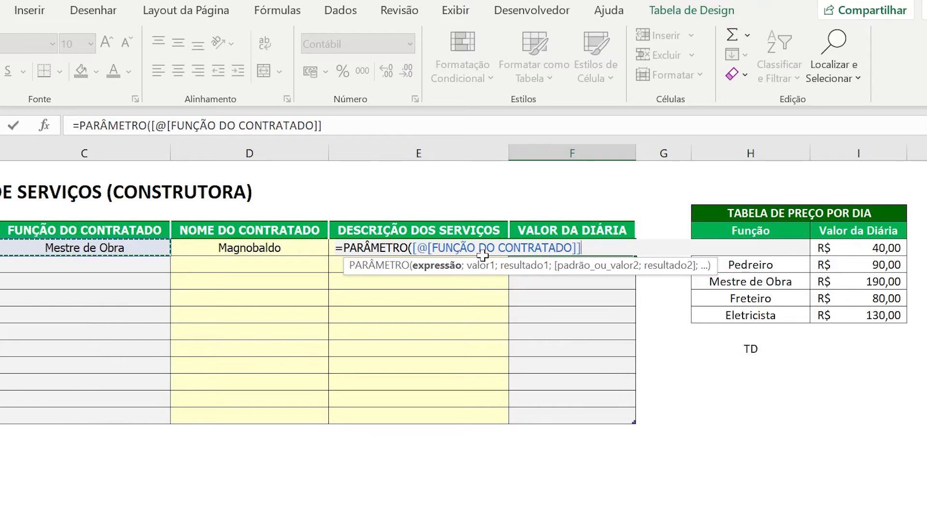
text(;)
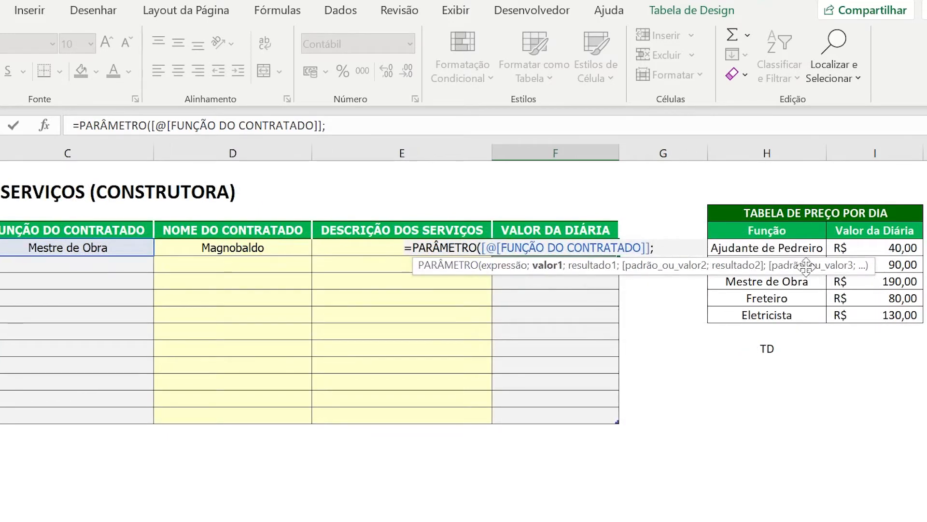
- Add the Ajudante de Pedreiro function and its daily rate to the formula as the absolute pair $H$5;$I$5
click(789, 244)
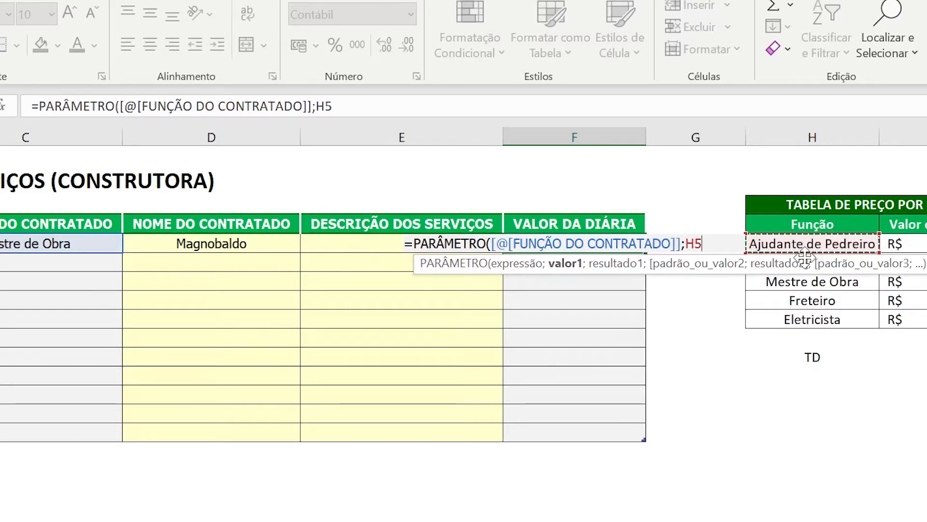
key(F4)
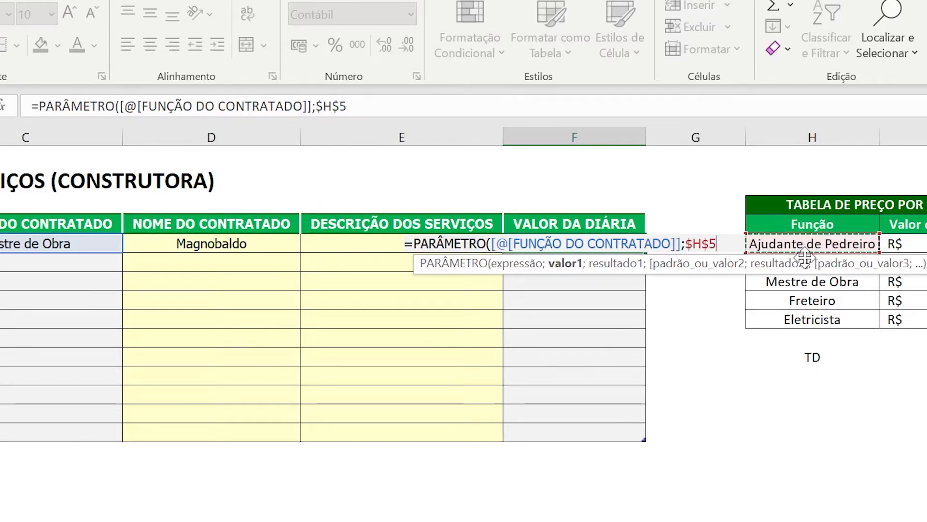
text(;)
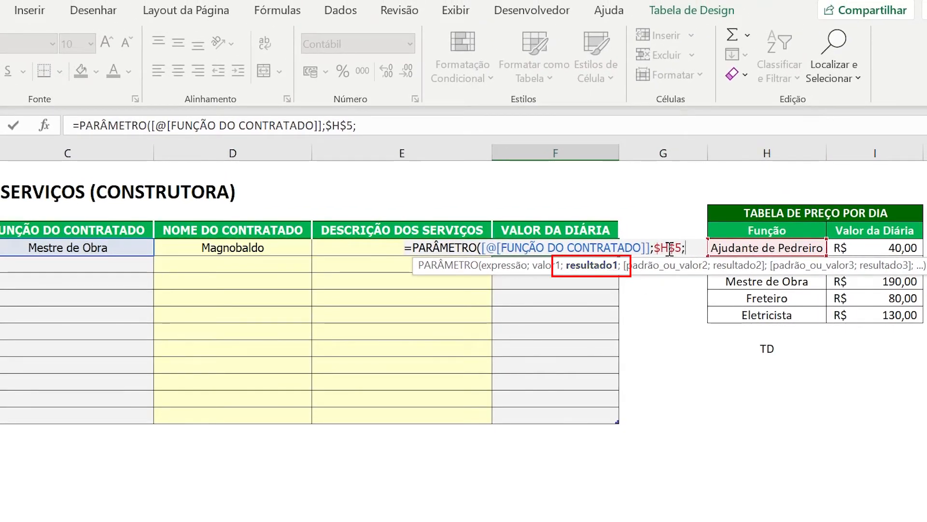
click(885, 248)
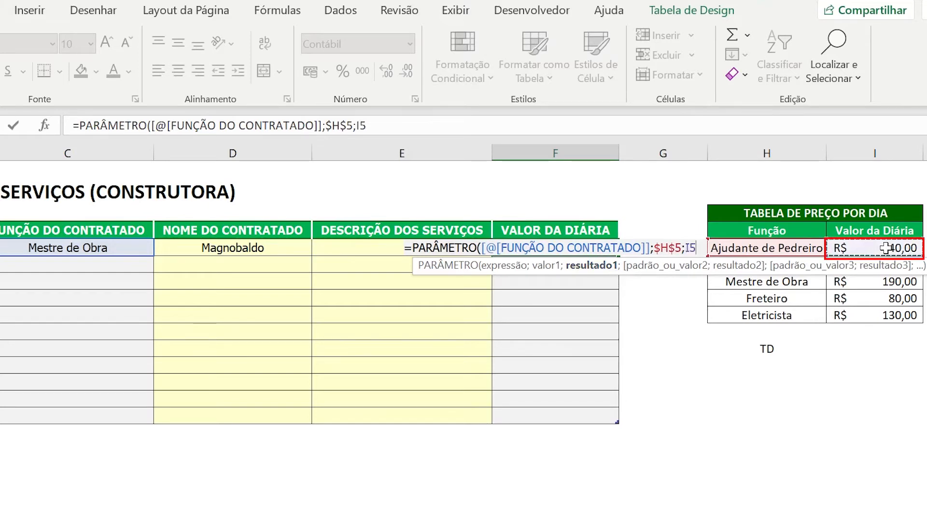
key(F4)
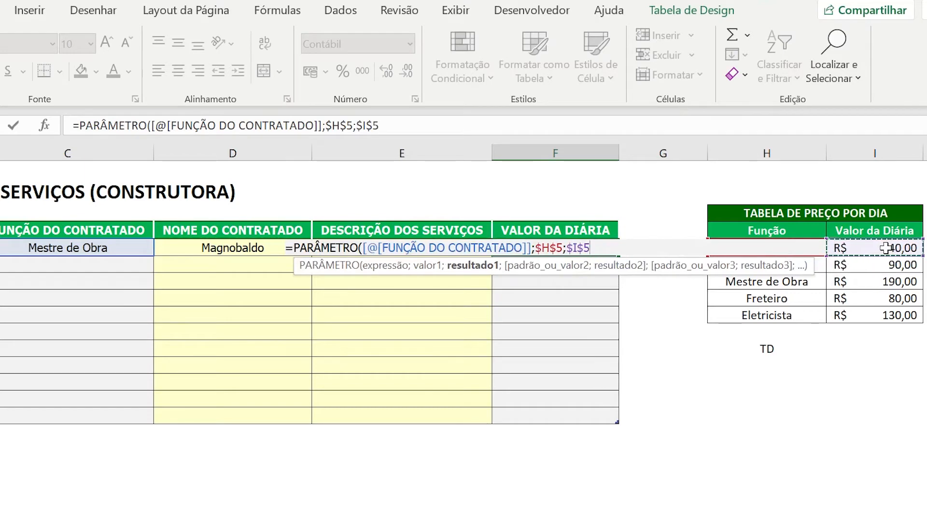
text(;)
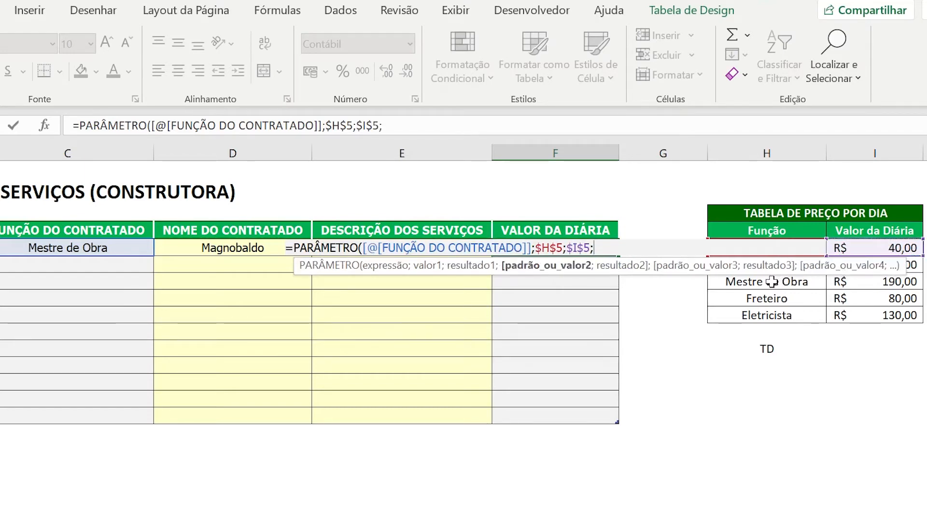
- Add the Pedreiro function and its daily rate to the formula as the absolute pair $H$6;$I$6
text(H6)
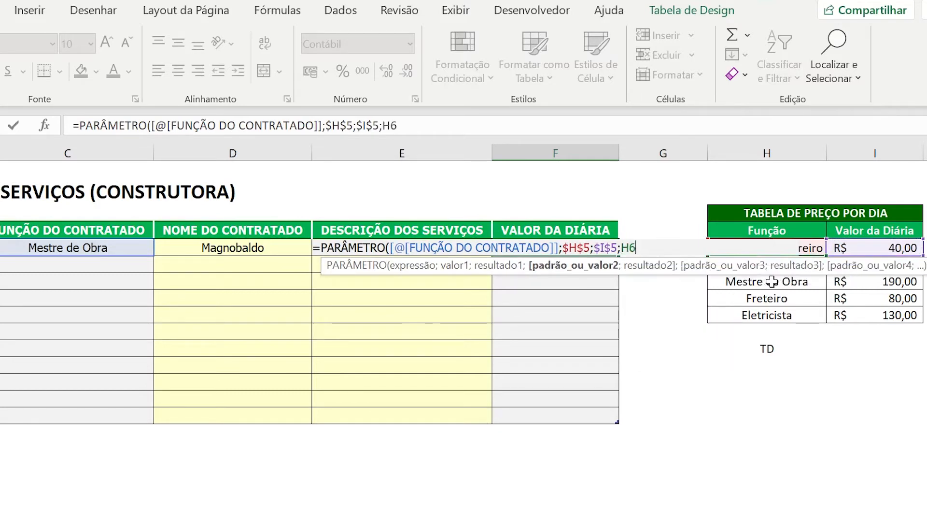
key(F4)
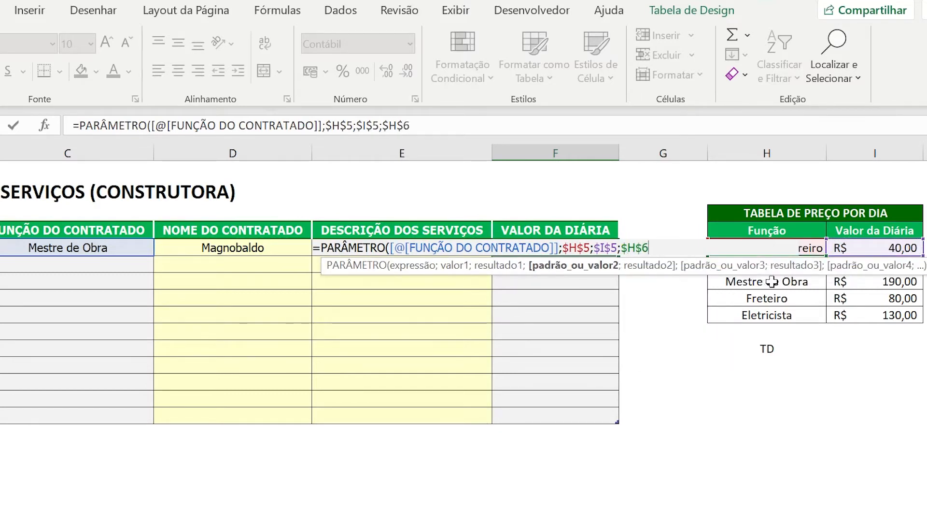
text(;)
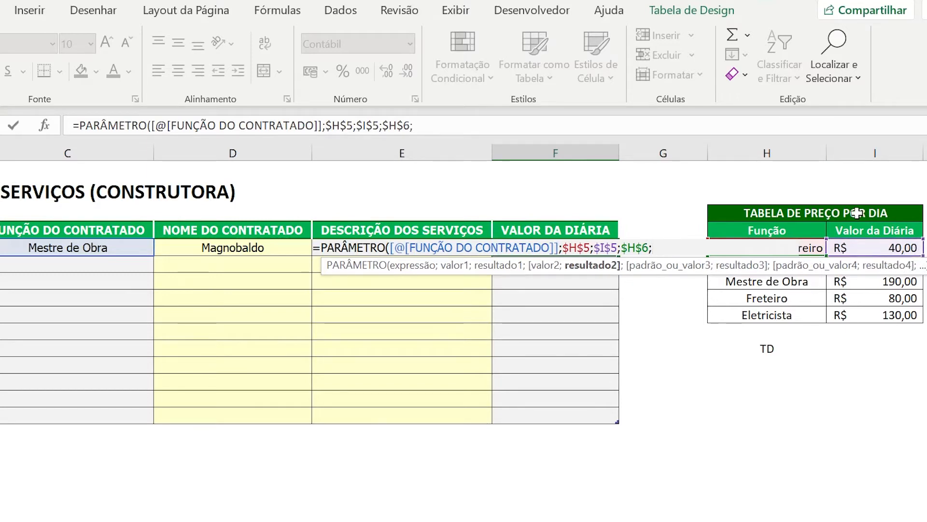
text(I6)
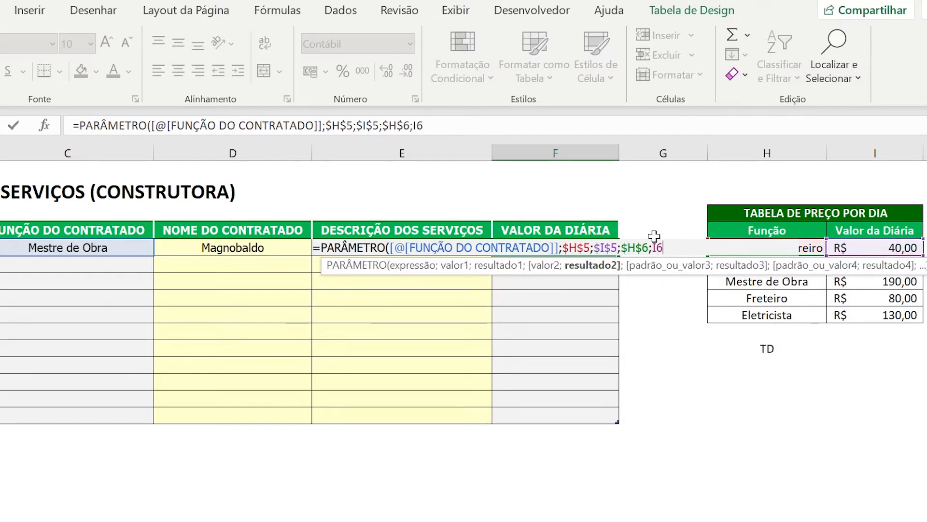
key(F4)
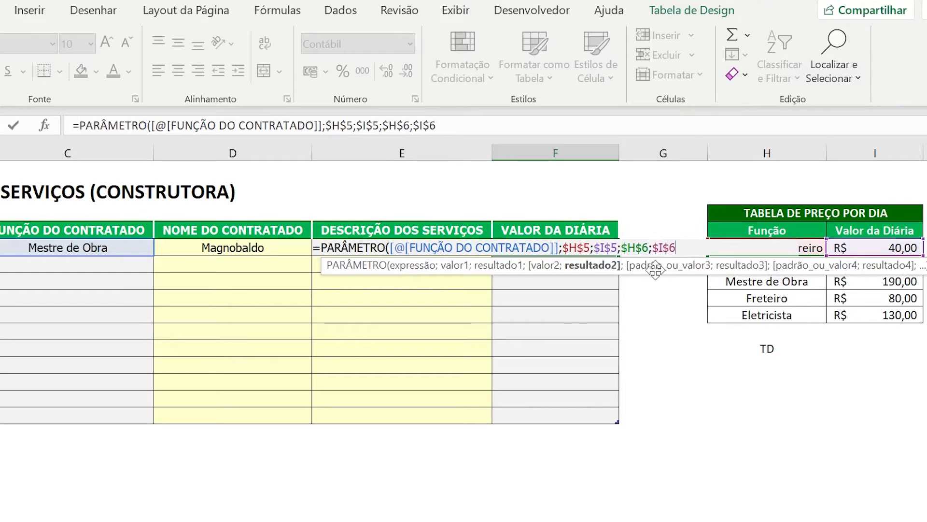
text(;)
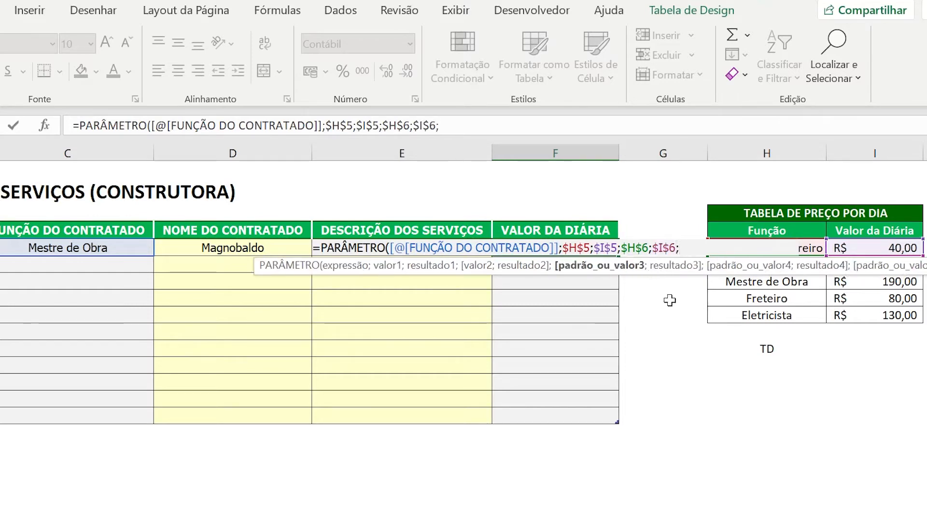
- Add the Mestre de Obra function and its daily rate to the formula as the absolute pair $H$7;$I$7
click(764, 282)
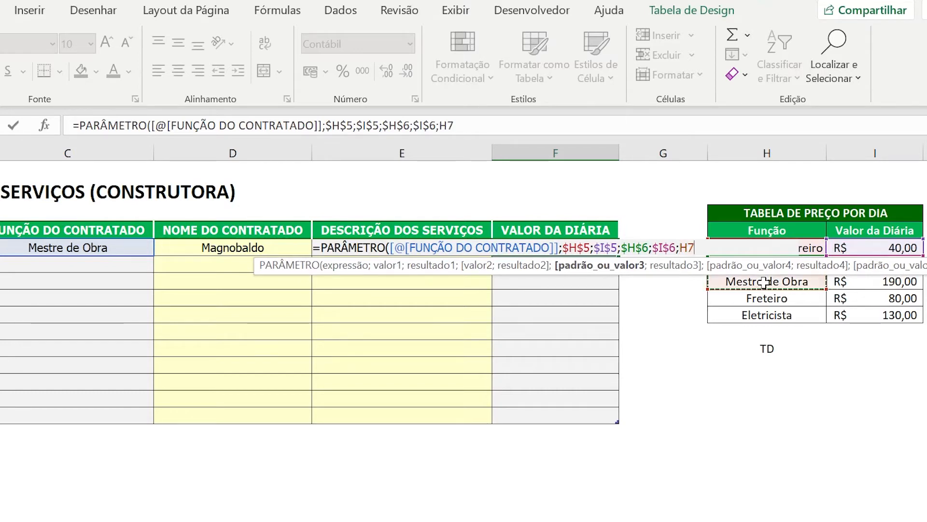
key(F4)
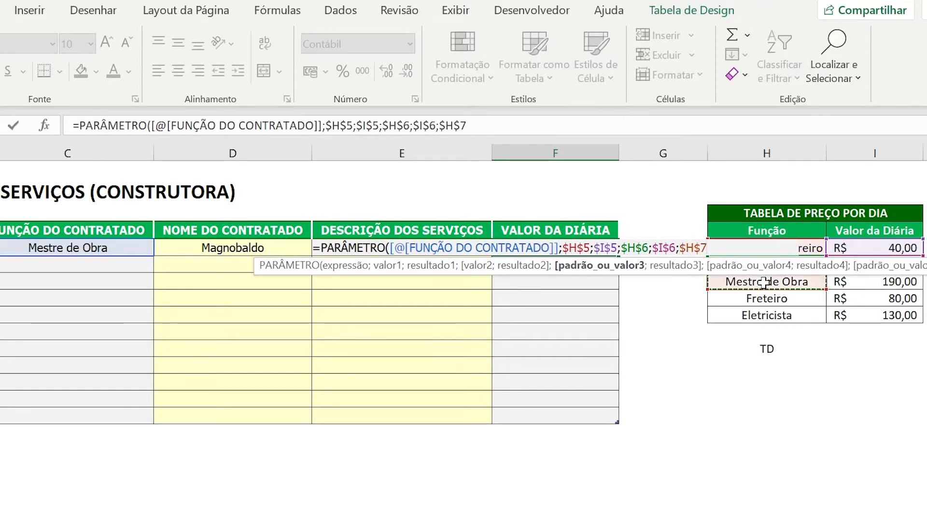
text(;)
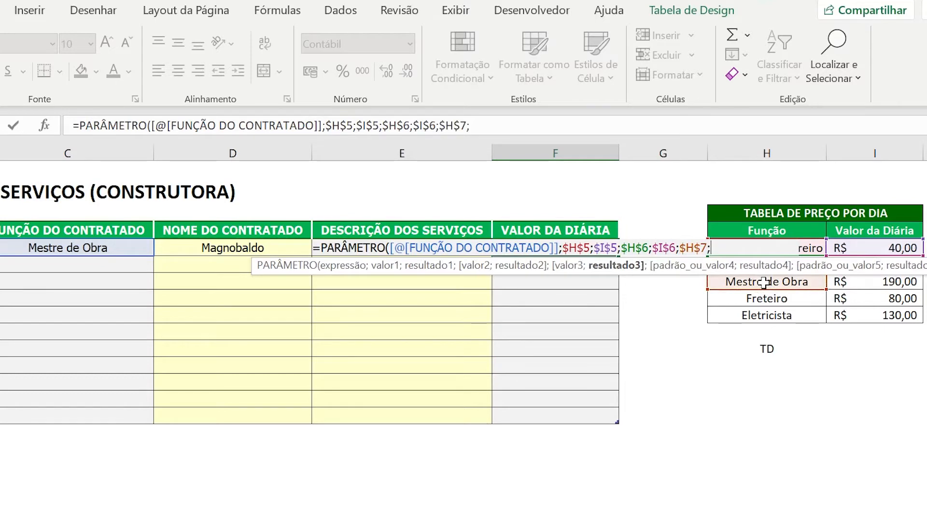
click(871, 286)
key(F4)
text(;)
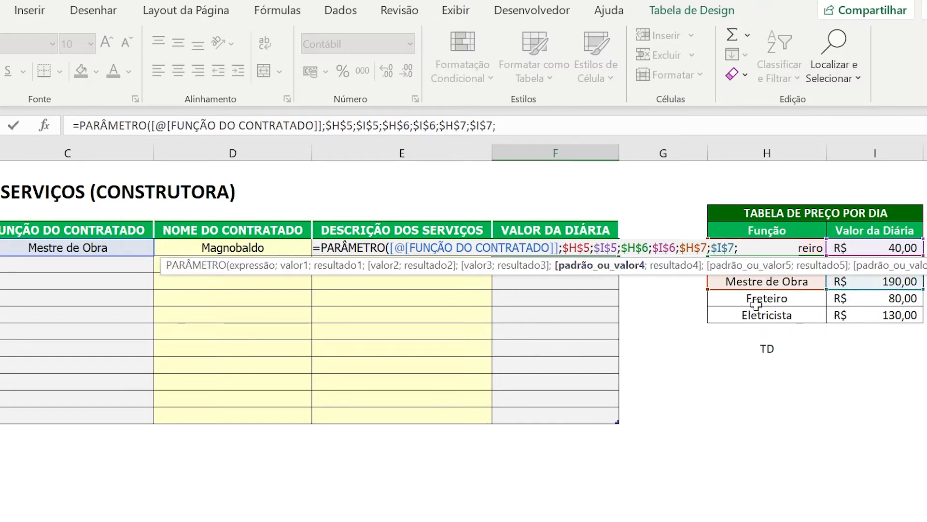
- Add the Freteiro function and its daily rate to the formula as the absolute pair $H$8;$I$8
click(795, 301)
key(F4)
text(;)
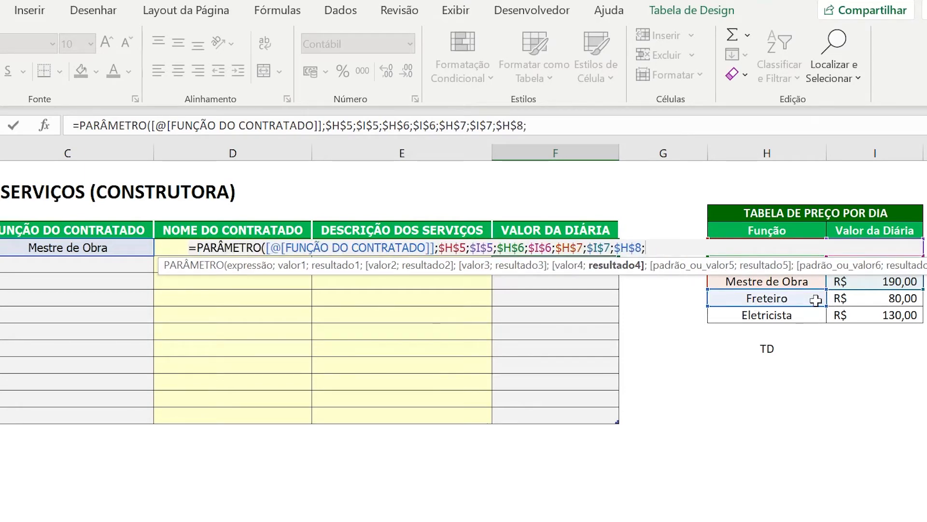
click(869, 302)
key(F4)
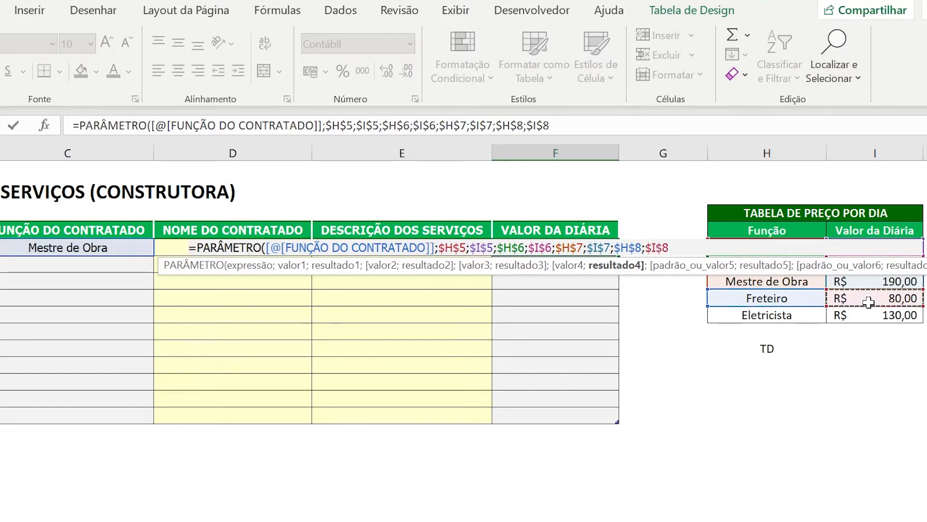
text(;)
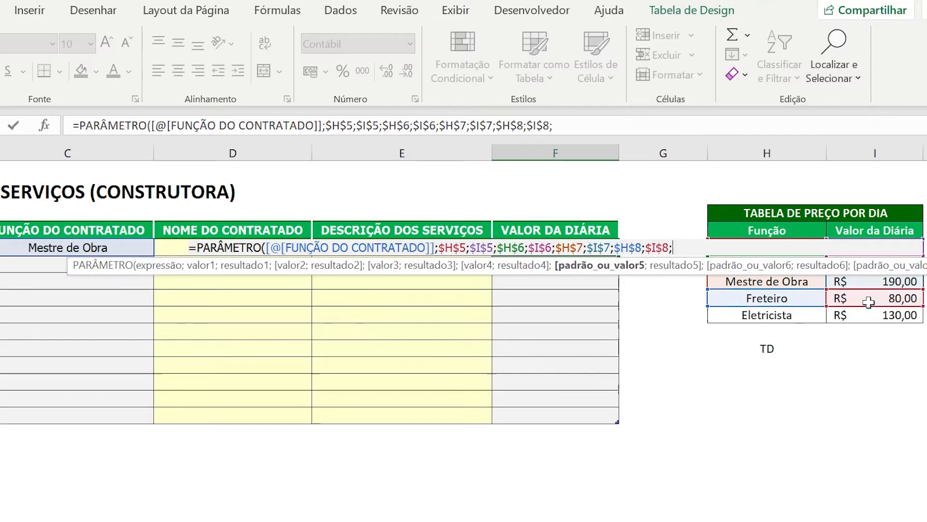
- Add the Eletricista function and its daily rate as the absolute pair $H$9;$I$9, then close and enter the PARÂMETRO formula
click(752, 317)
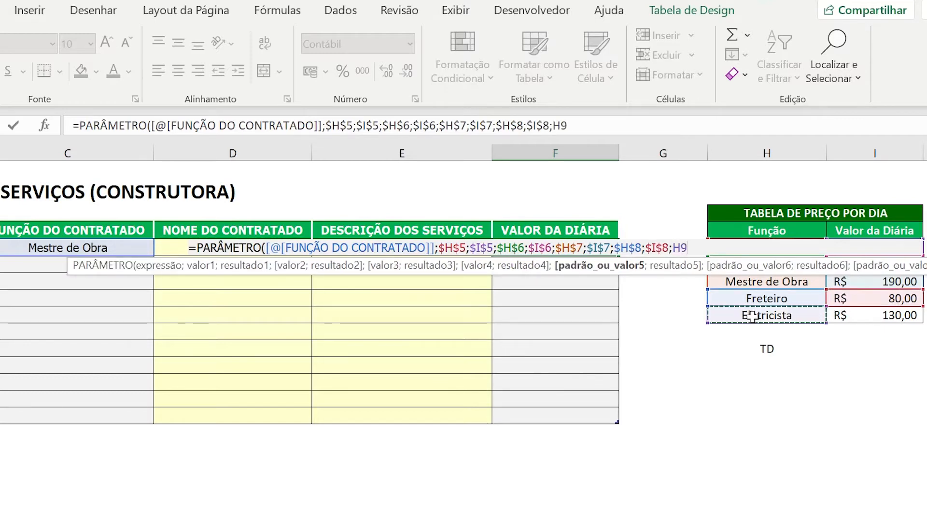
key(F4)
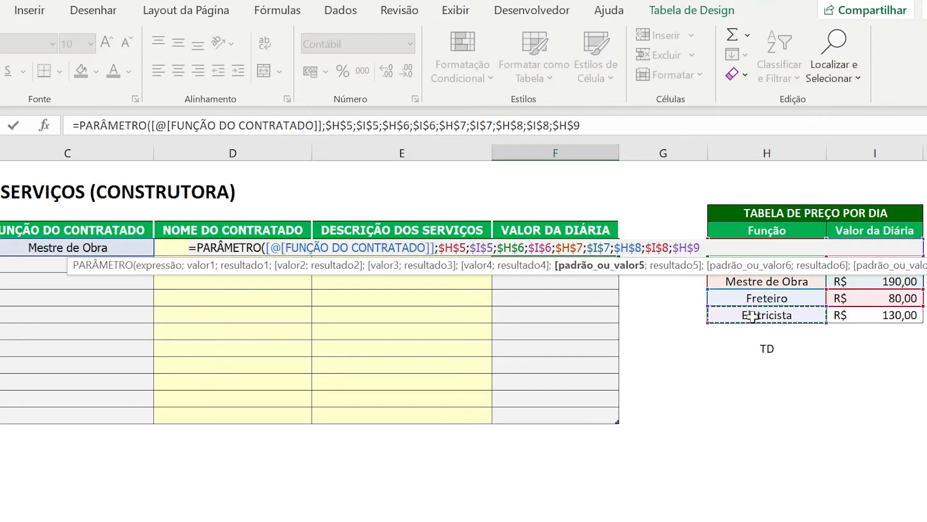
text(;)
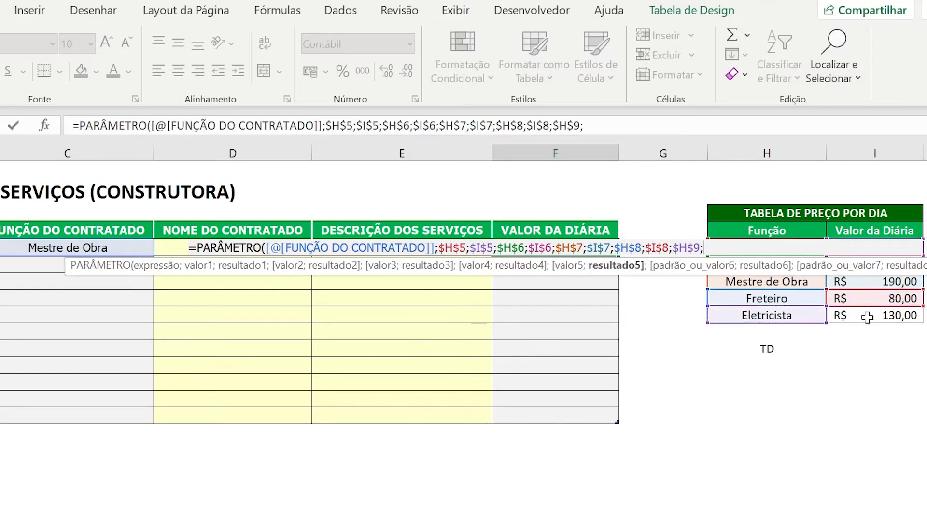
click(884, 316)
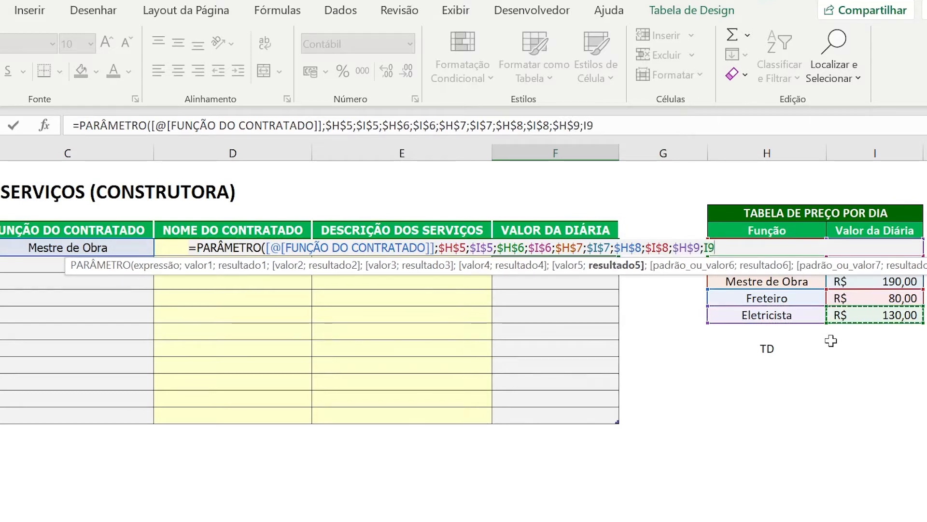
key(F4)
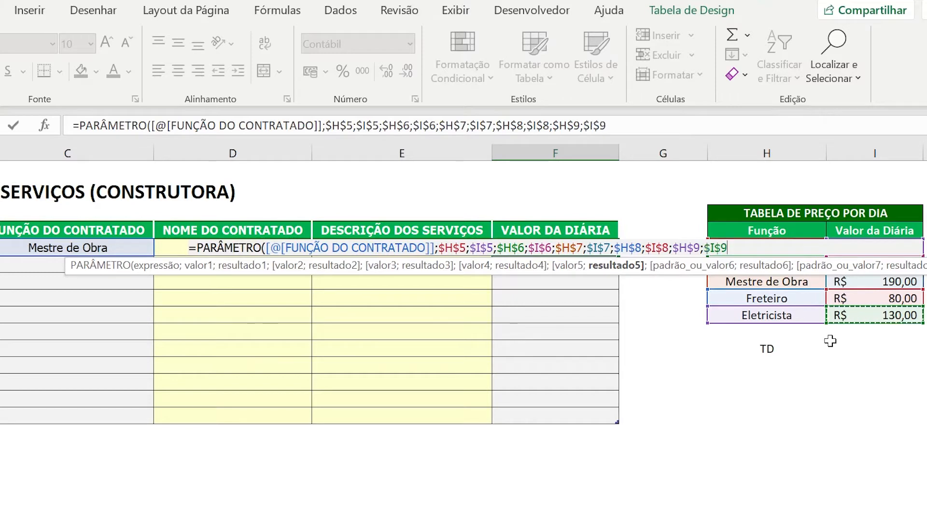
text())
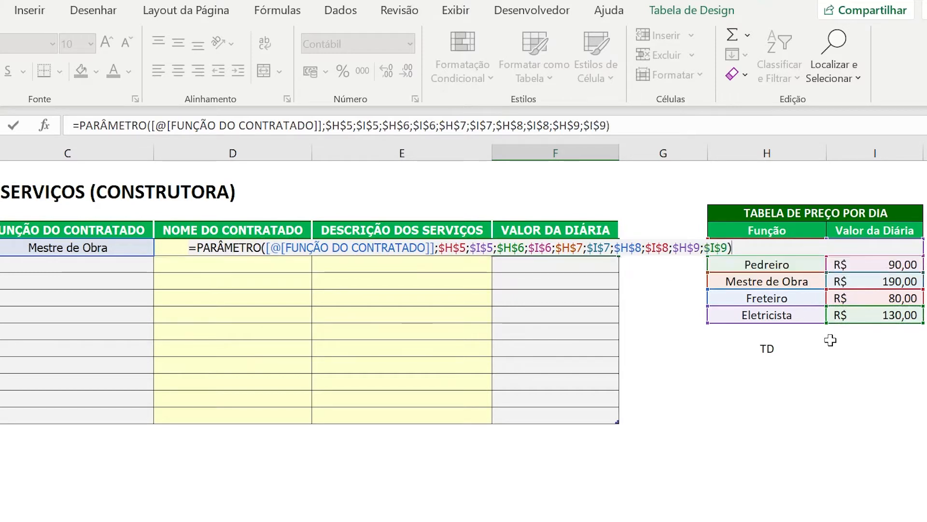
key(Return)
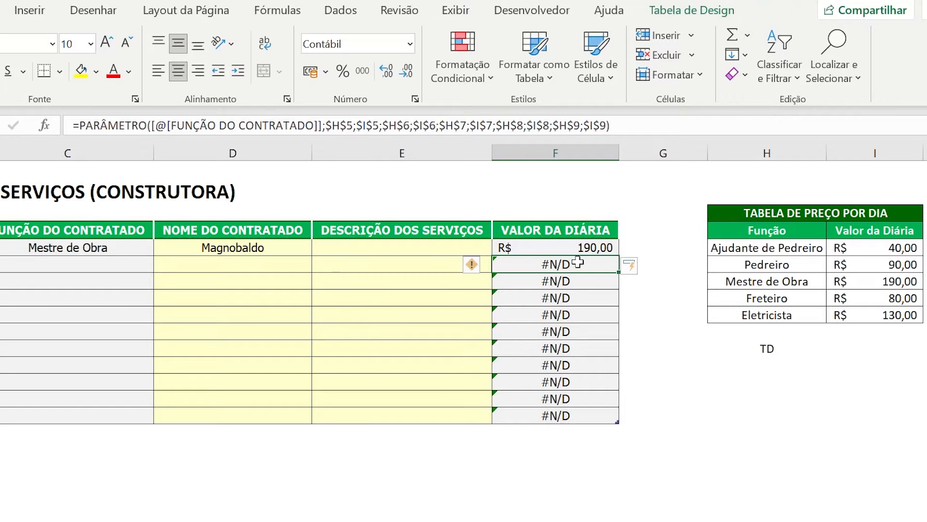
click(568, 282)
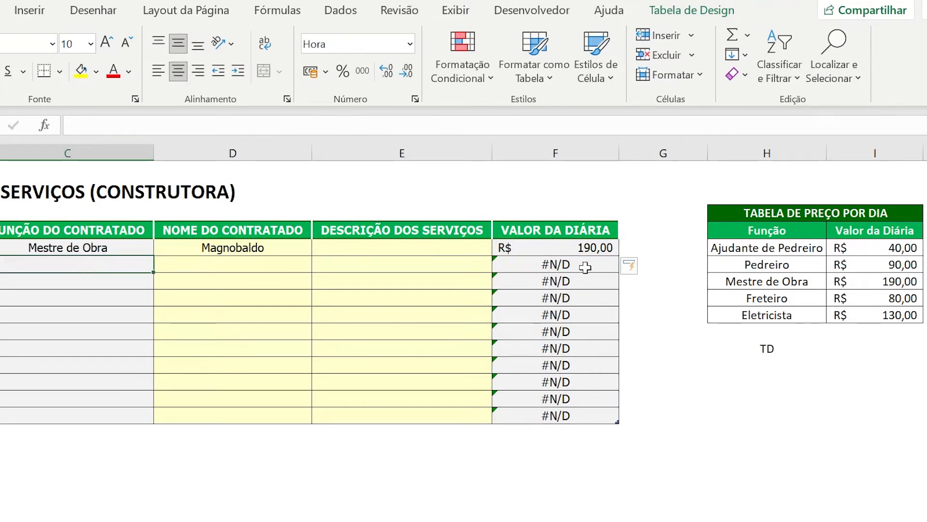
click(586, 267)
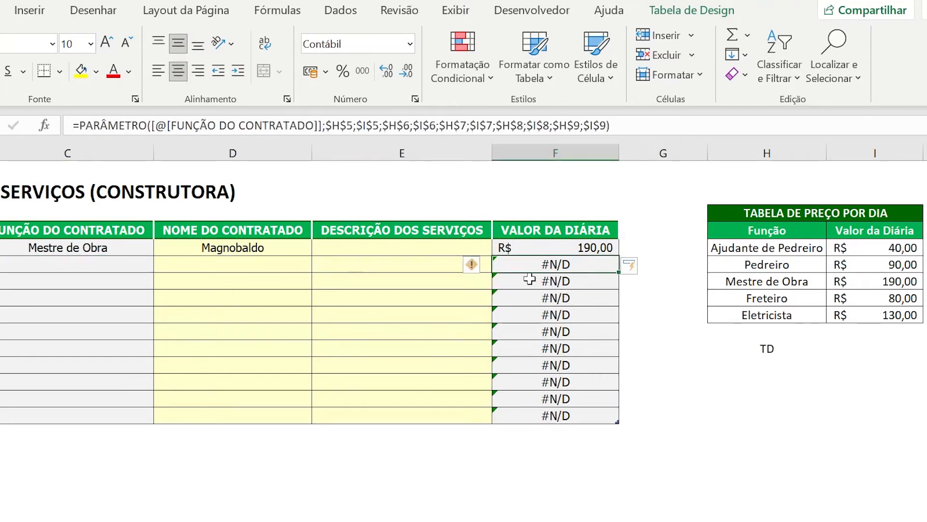
drag(77, 264, 91, 415)
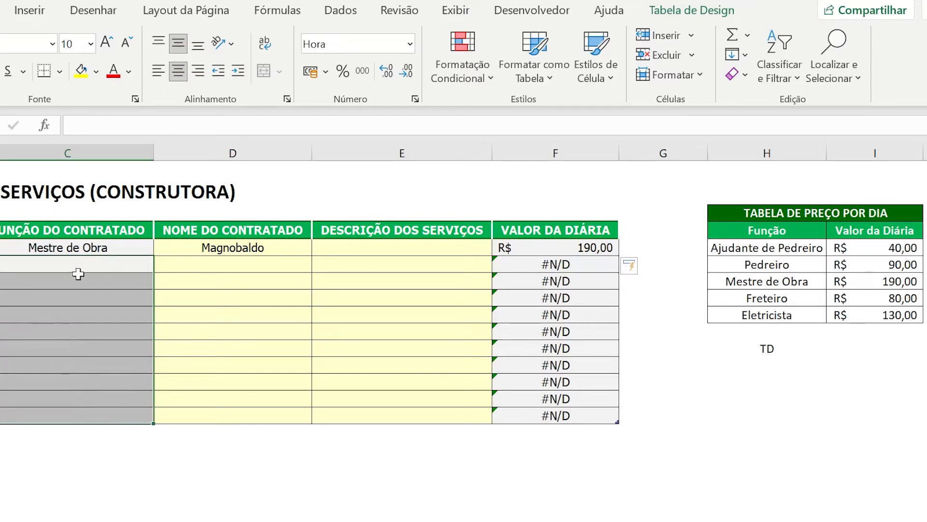
drag(588, 265, 587, 415)
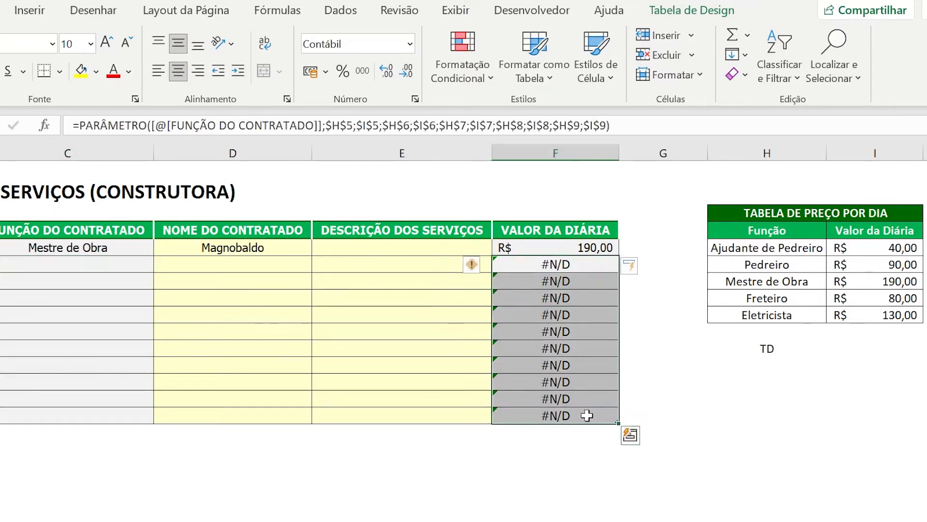
- Wrap the PARÂMETRO formula in the first VALOR DA DIÁRIA cell in SEERRO, with an empty text "" as the error value
click(537, 248)
click(79, 125)
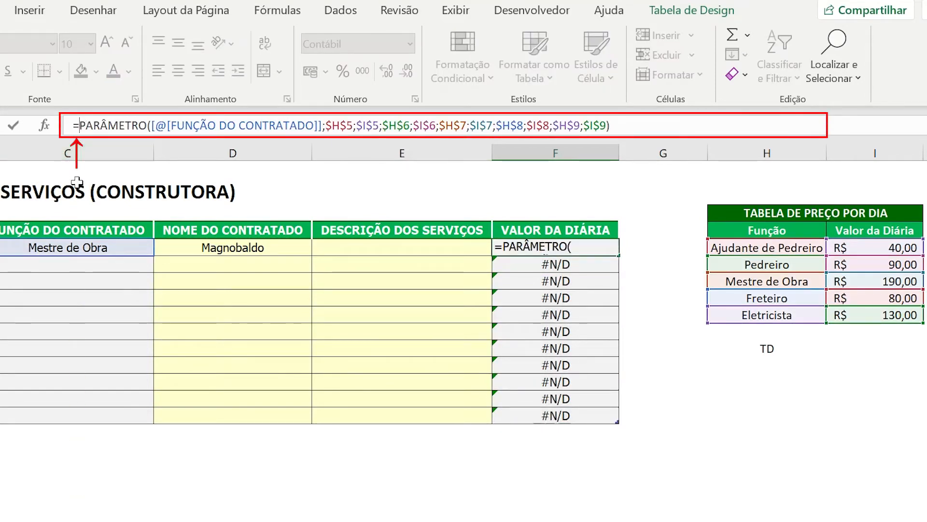
text(SE)
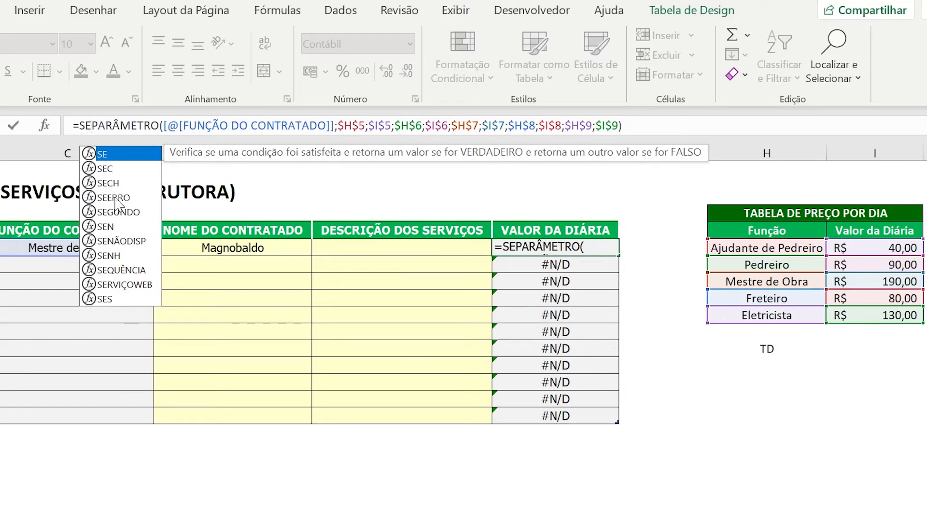
text(ERR)
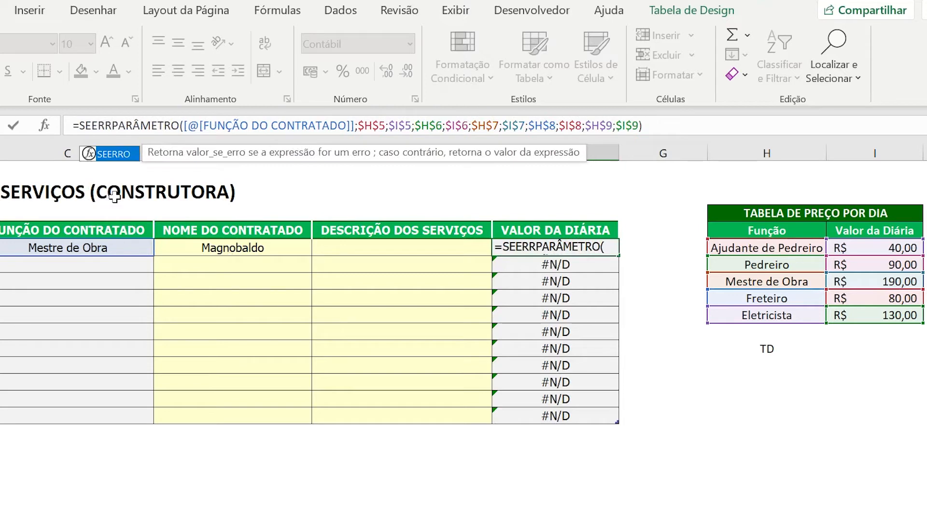
text(O()
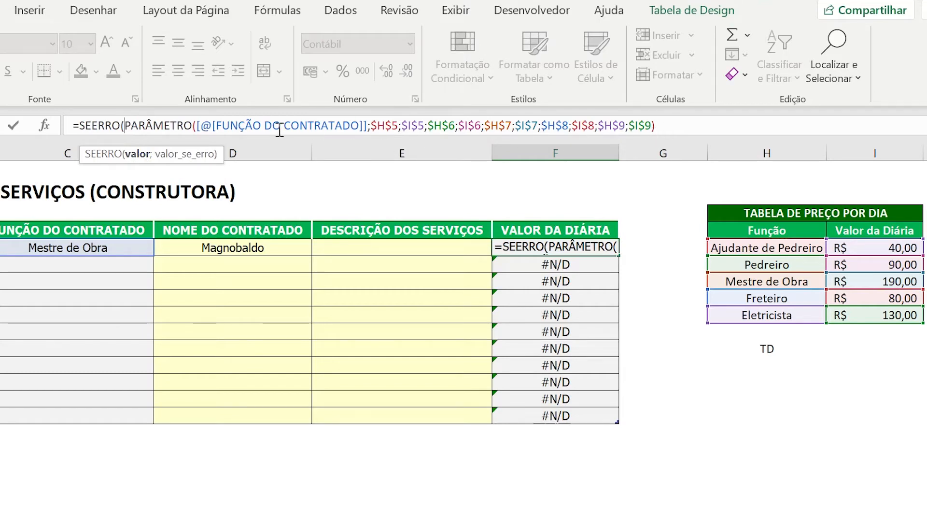
click(670, 127)
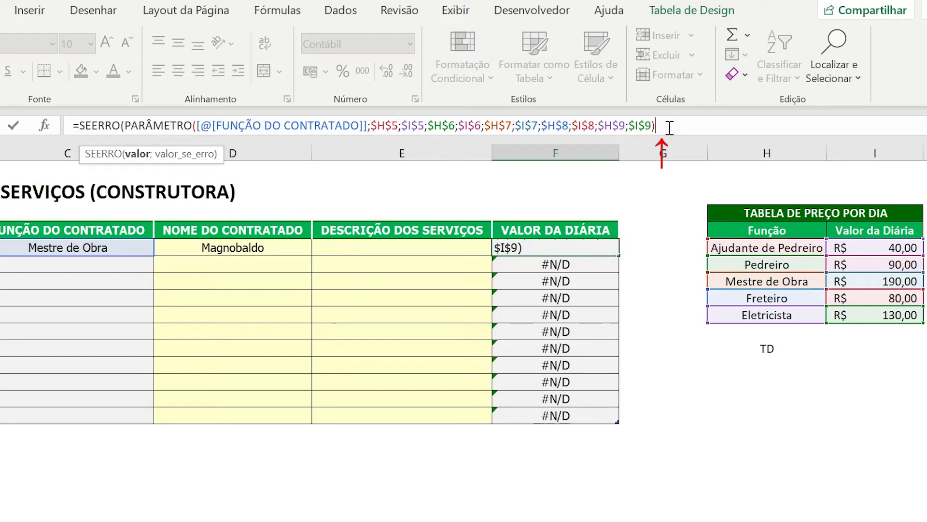
text(;)
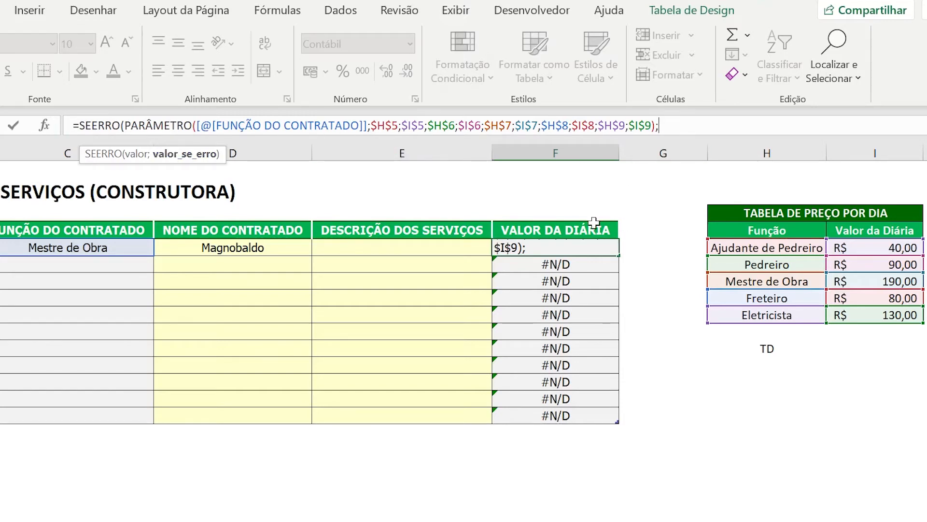
text("))
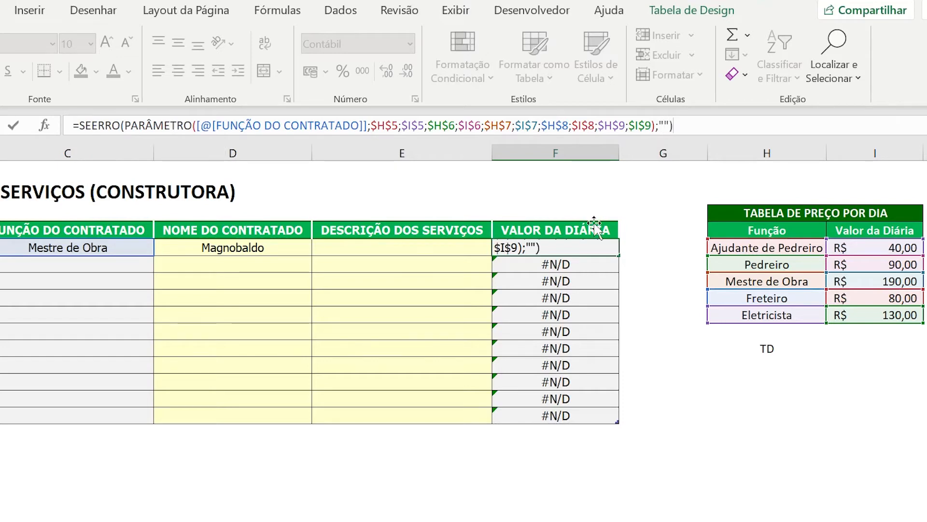
key(Return)
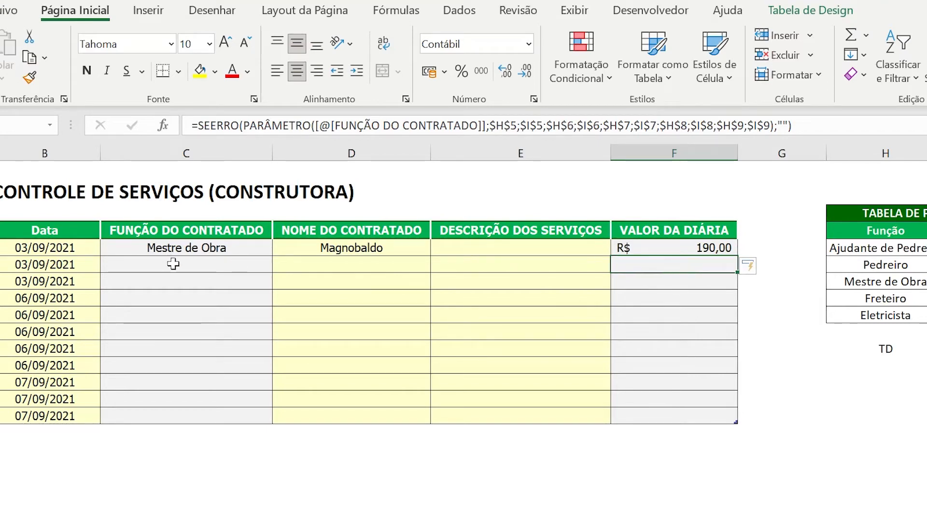
click(187, 245)
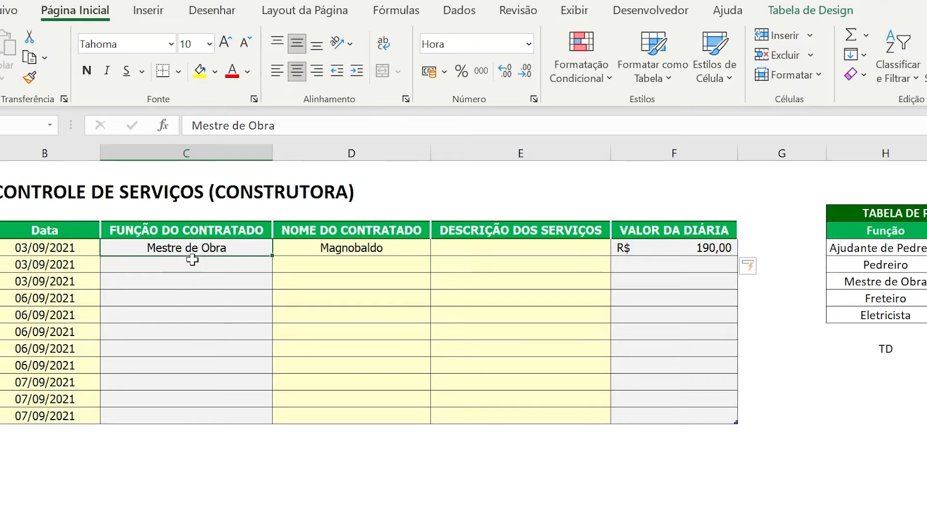
click(655, 246)
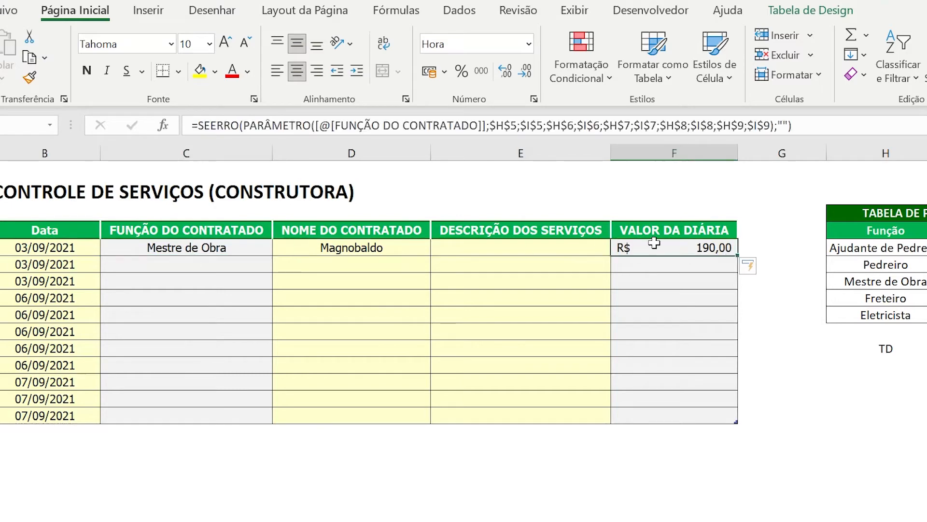
click(257, 129)
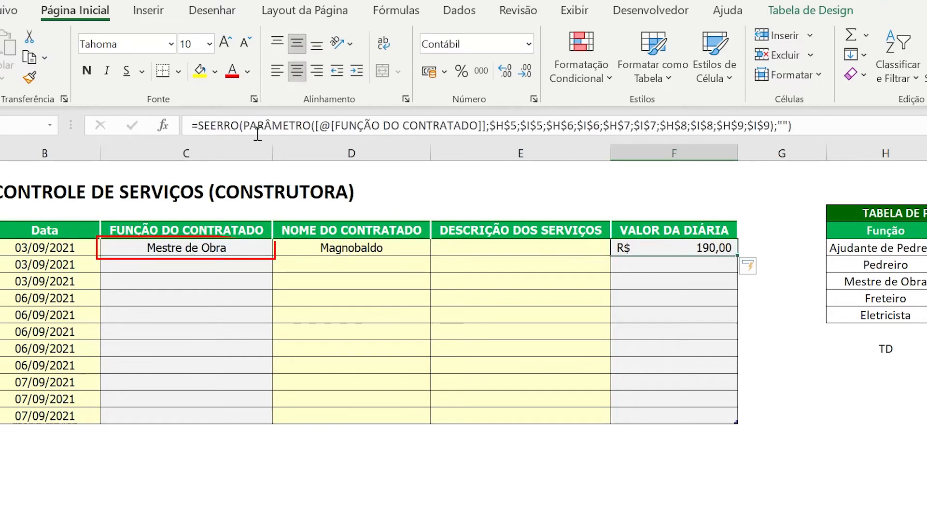
- Start a PROCV formula in the first FUNÇÃO DO CONTRATADO cell with [@[NOME DO CONTRATADO]] as the lookup value
click(175, 250)
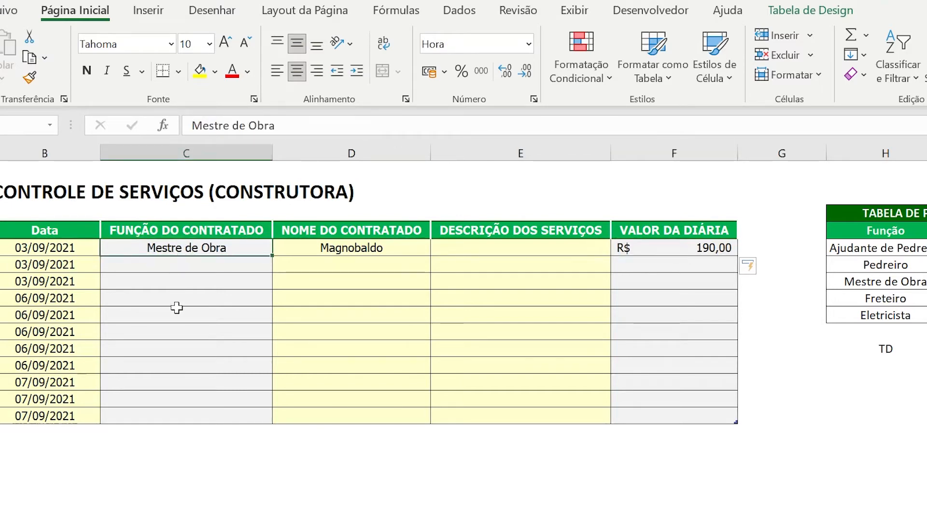
text(=PROCV)
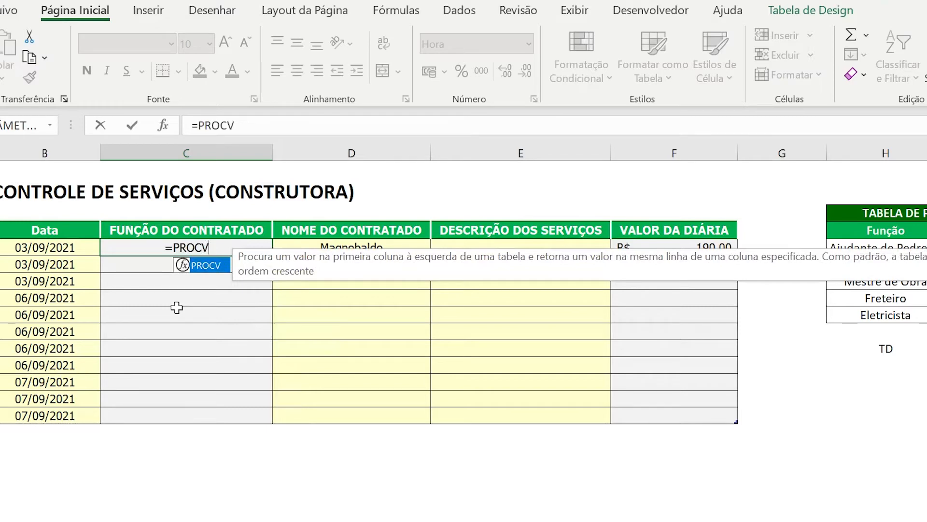
text(()
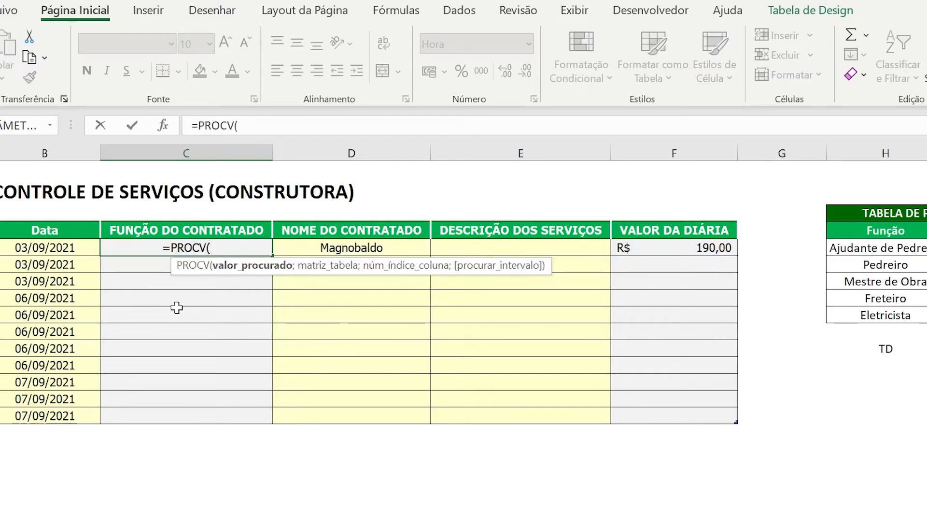
click(344, 247)
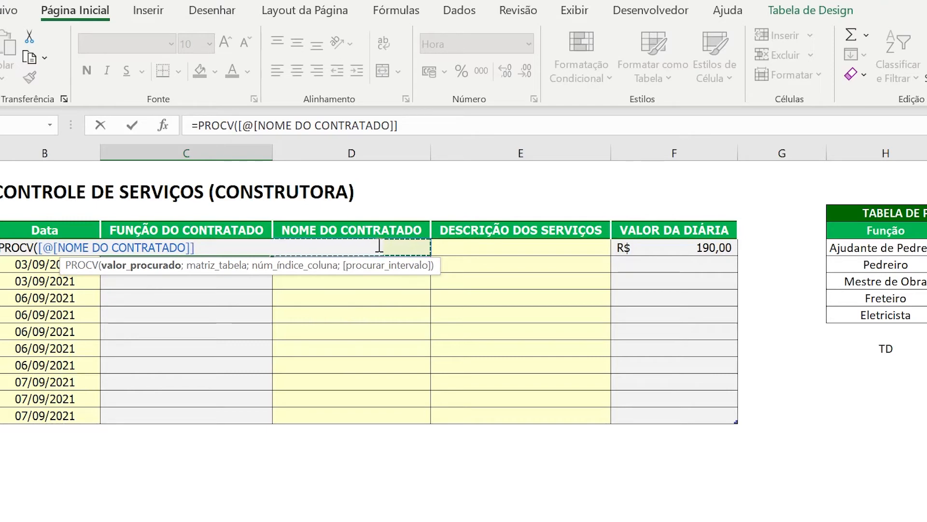
text(;)
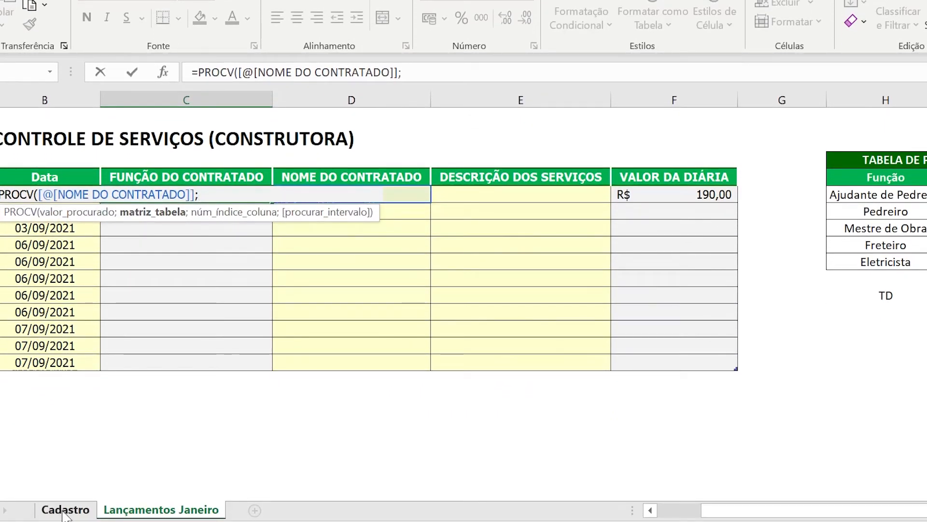
- Set the PROCV table array to Tabela1[[Nome do Contratado]:[Função]] on the Cadastro sheet and the column index to 2
click(64, 511)
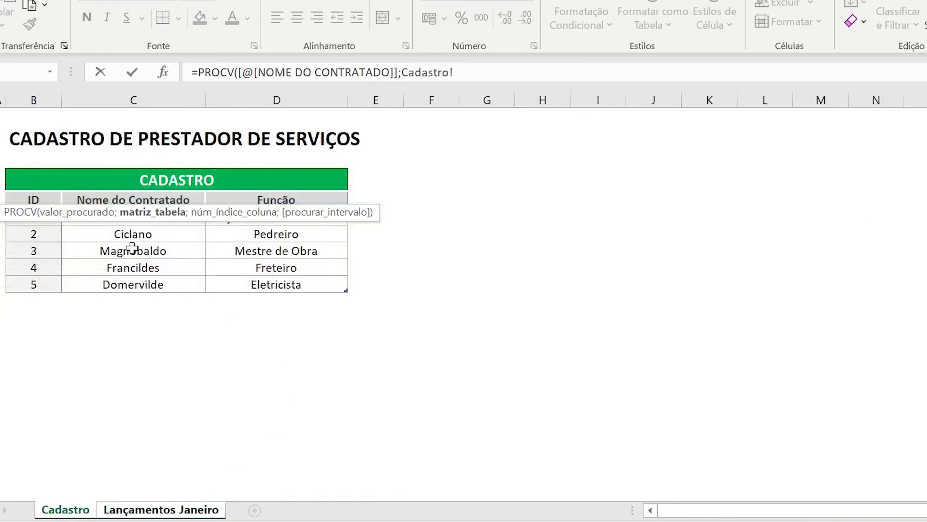
click(111, 190)
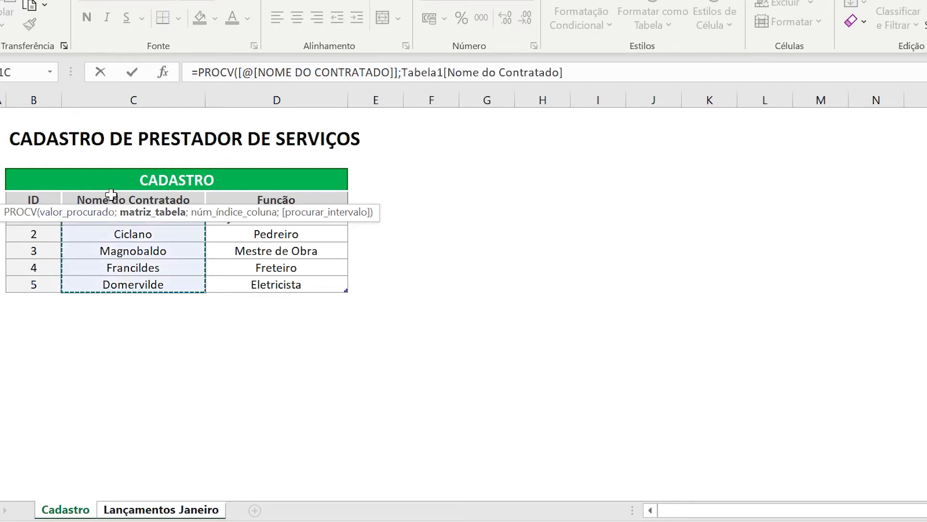
drag(111, 194, 241, 191)
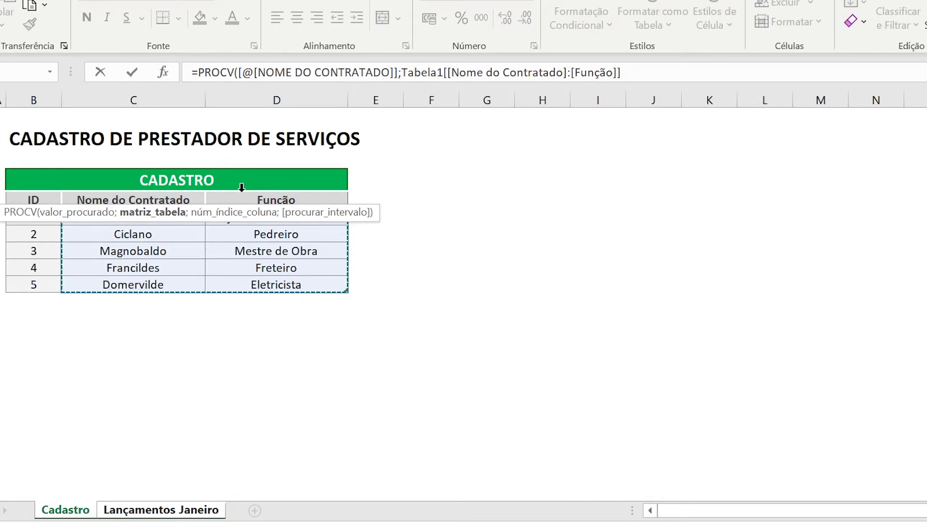
text(;)
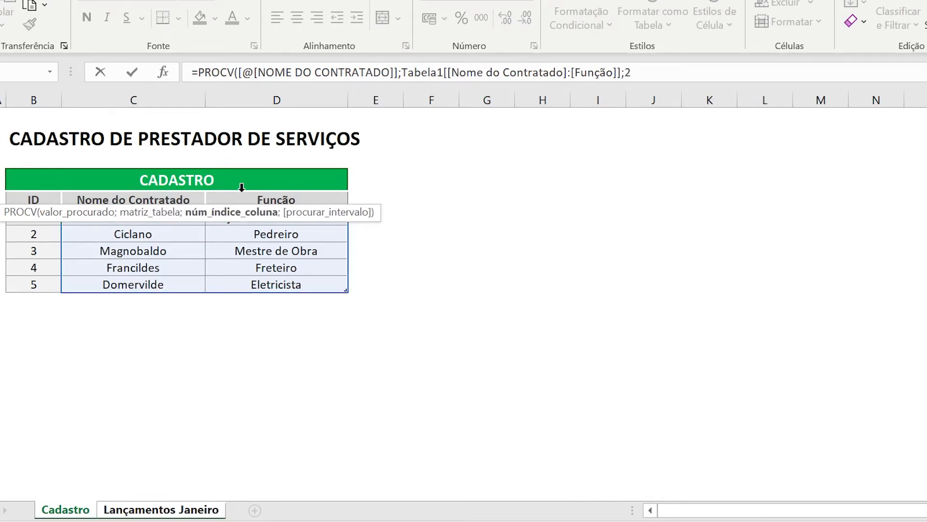
text(2;)
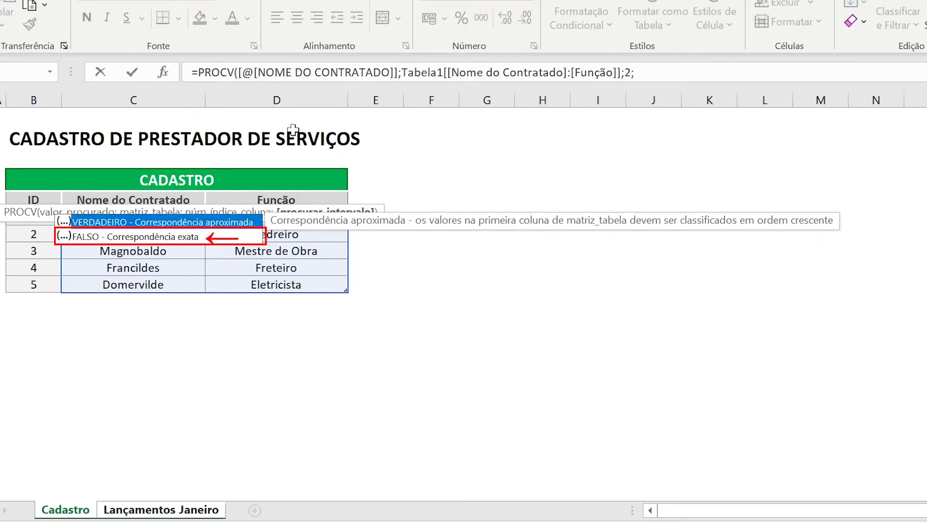
- Finish the PROCV formula with 0 for an exact match and enter it in the FUNÇÃO DO CONTRATADO column
text(0)
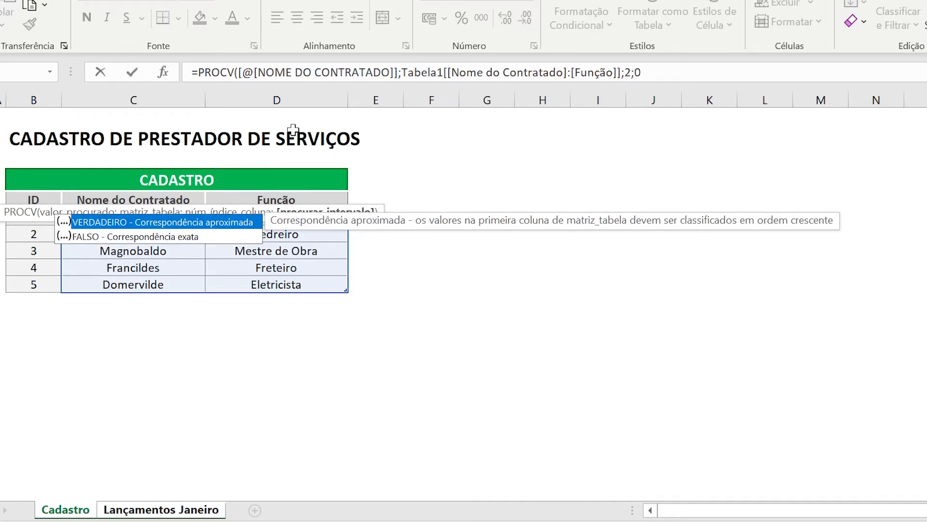
key(Escape)
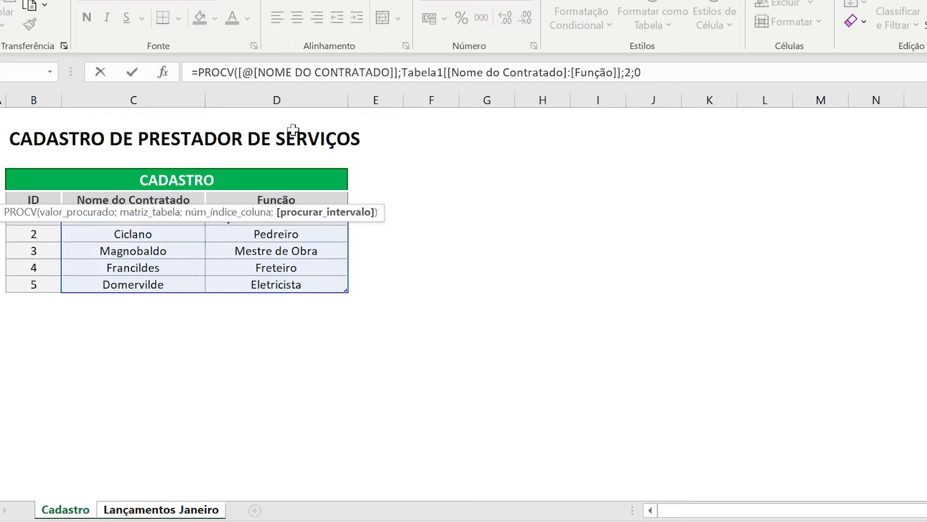
text())
key(Return)
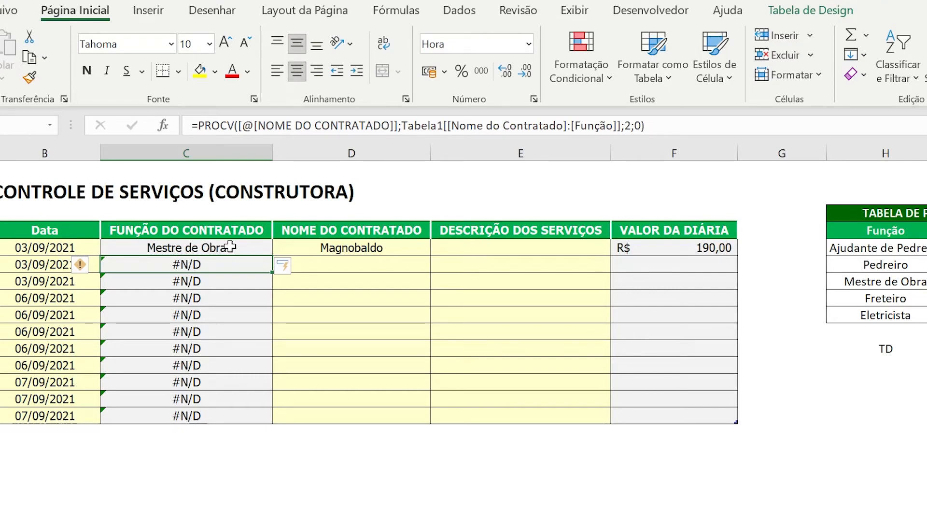
- Wrap the PROCV formula in the FUNÇÃO DO CONTRATADO column in SEERRO, with an empty text "" as the error value
click(218, 281)
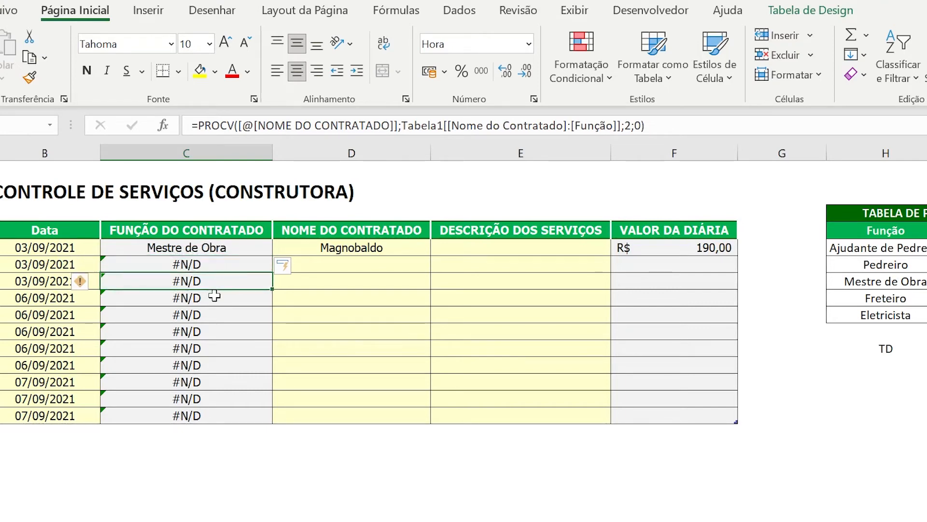
click(214, 297)
click(213, 316)
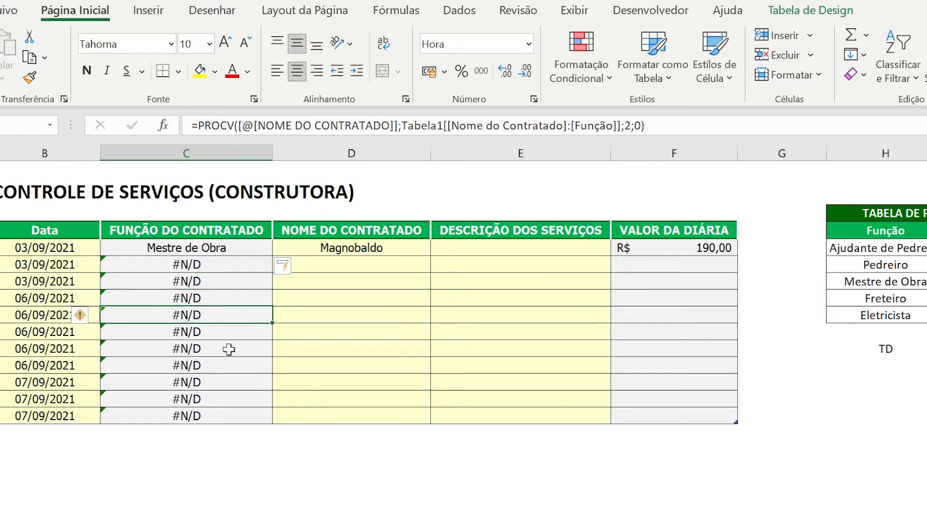
click(199, 125)
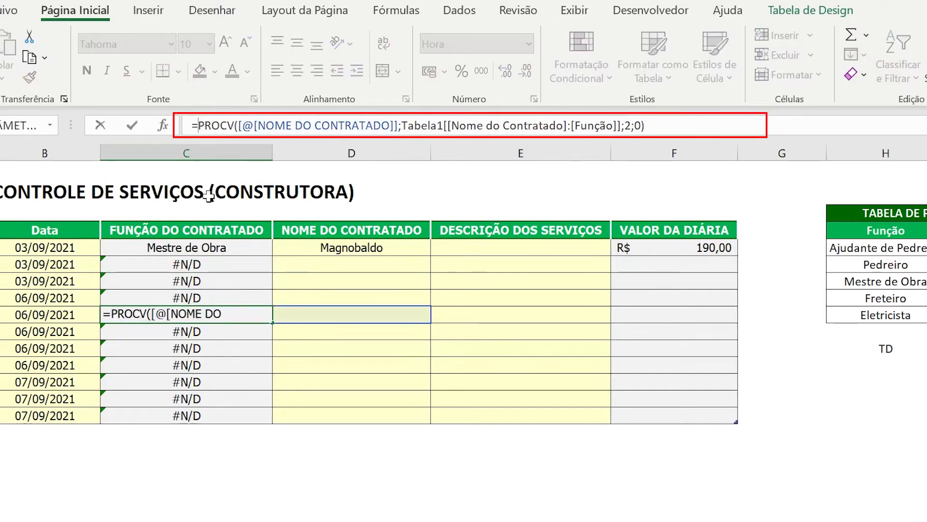
text(SEE)
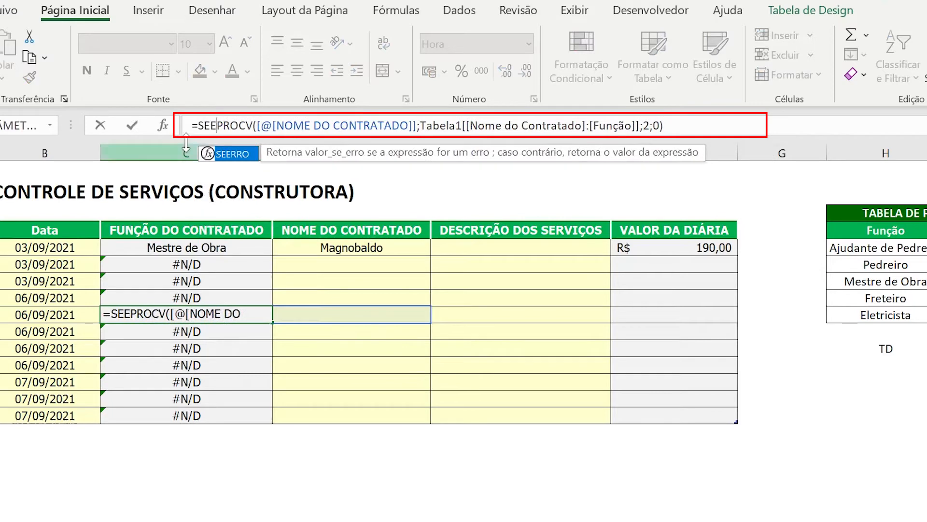
double_click(237, 154)
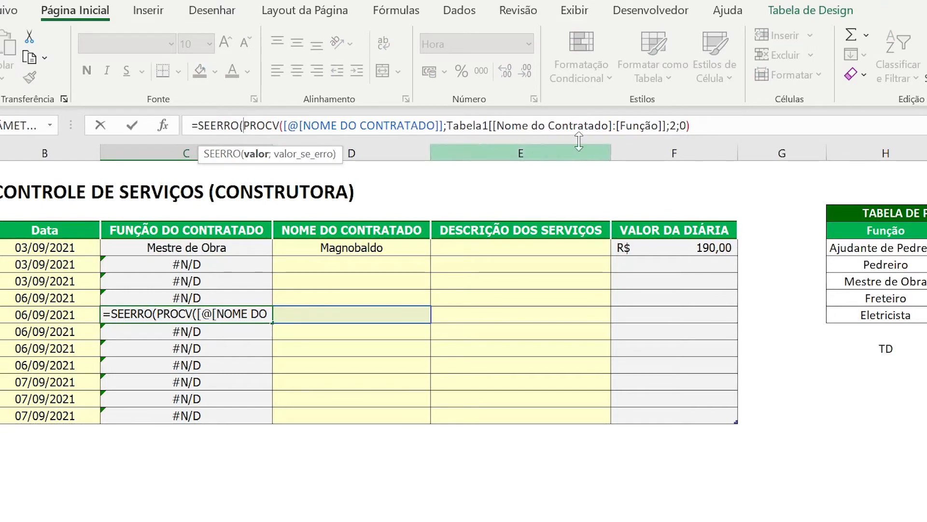
click(698, 128)
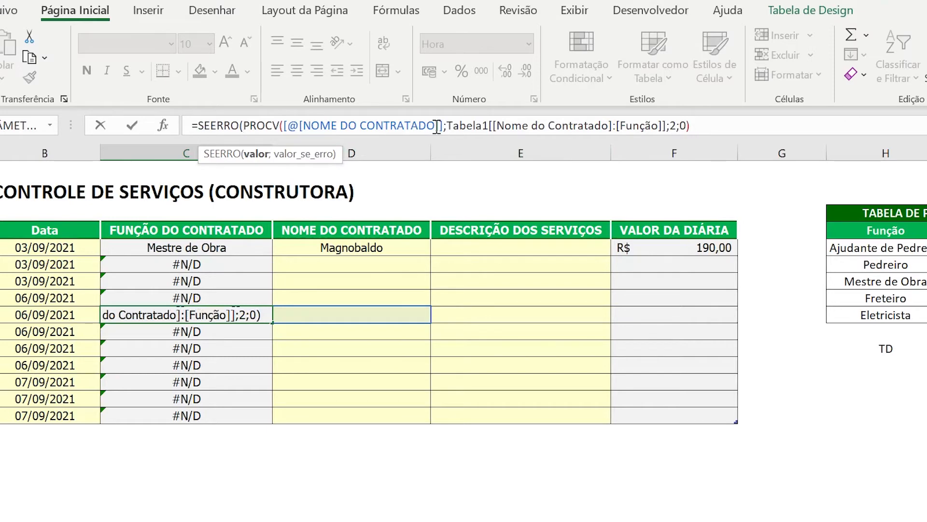
text(;)
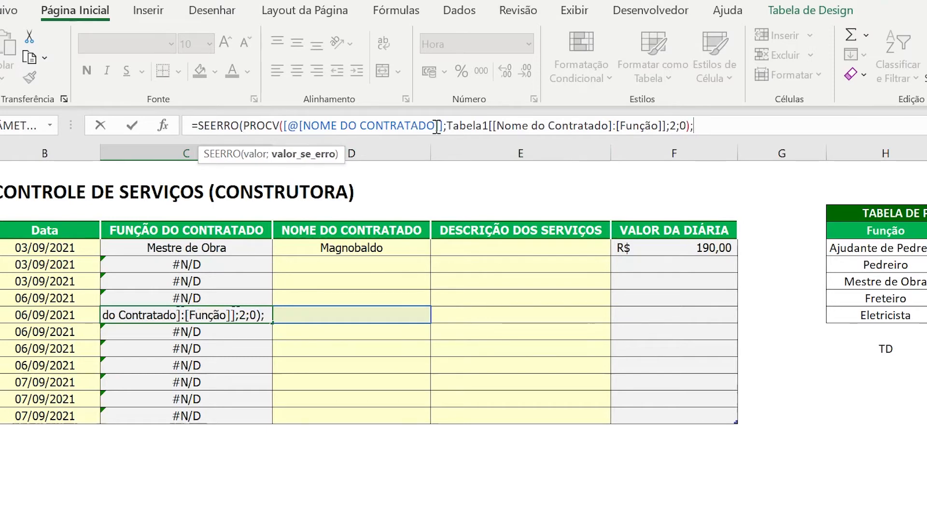
text("")
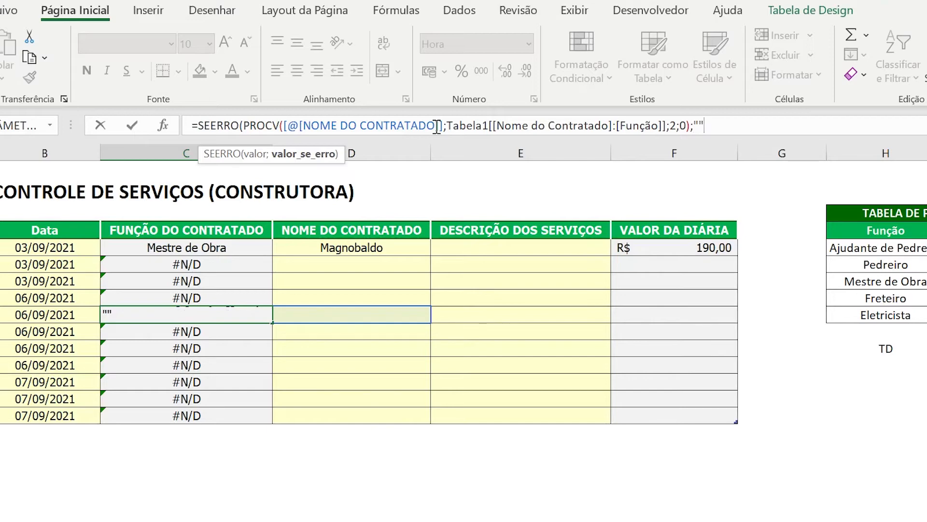
text())
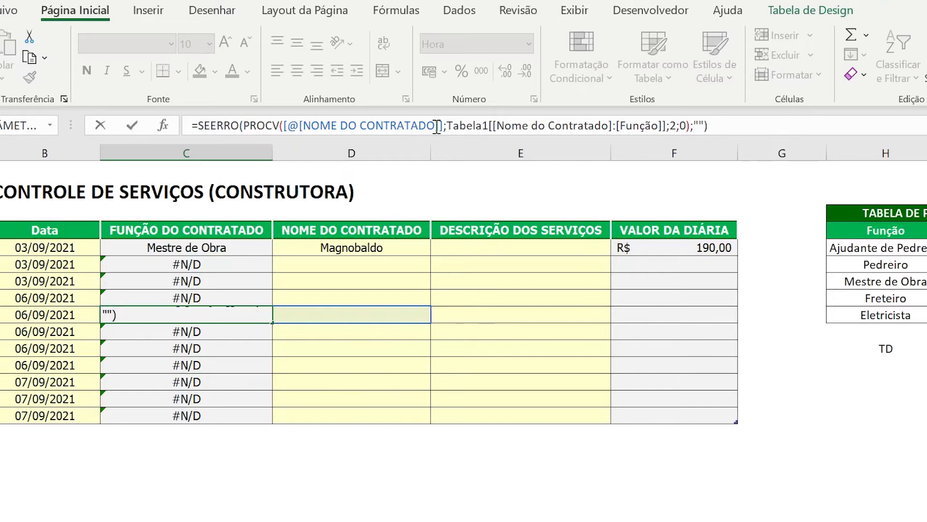
key(Return)
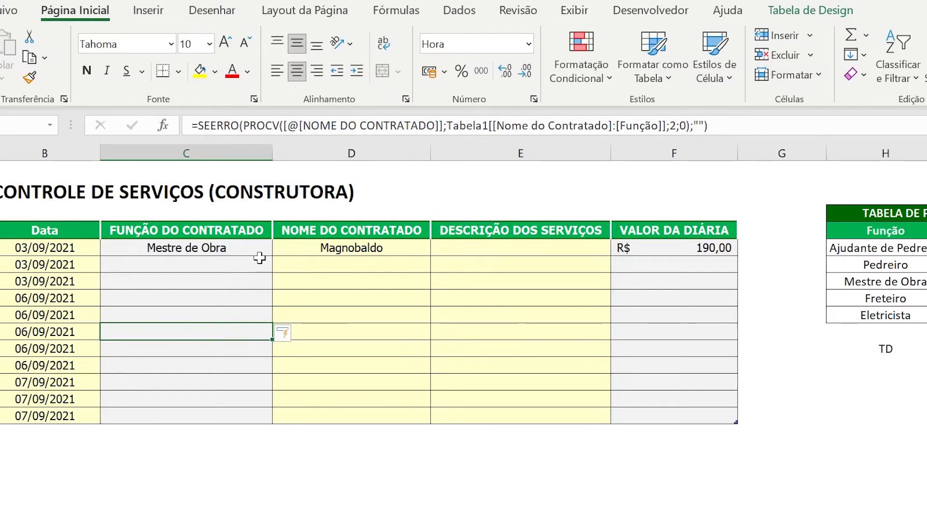
- Enter "serviço x" as the DESCRIÇÃO DOS SERVIÇOS of the first row
click(558, 247)
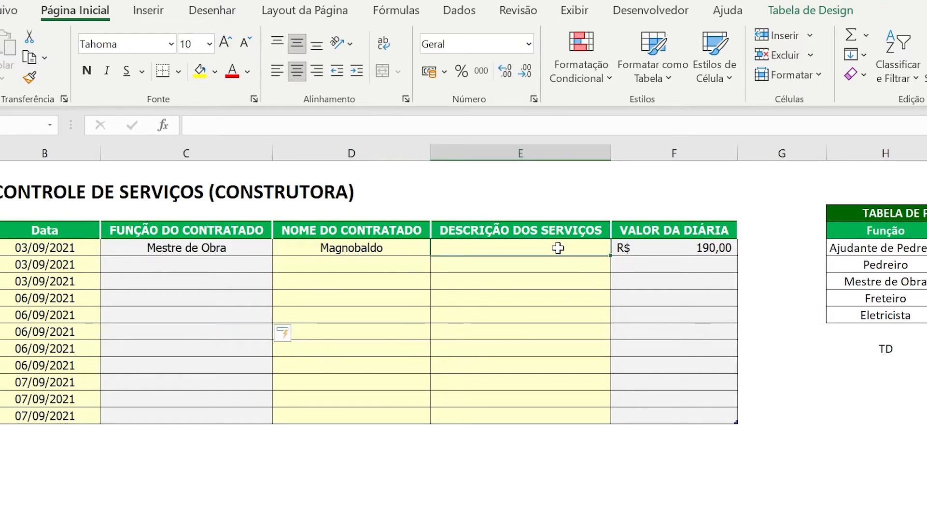
text(SER)
key(BackSpace)
key(BackSpace)
key(BackSpace)
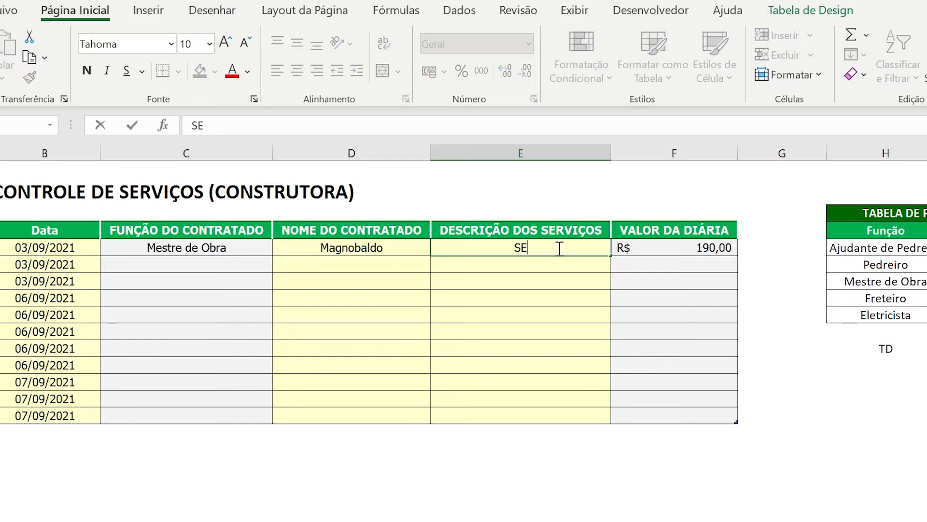
text(serviço x)
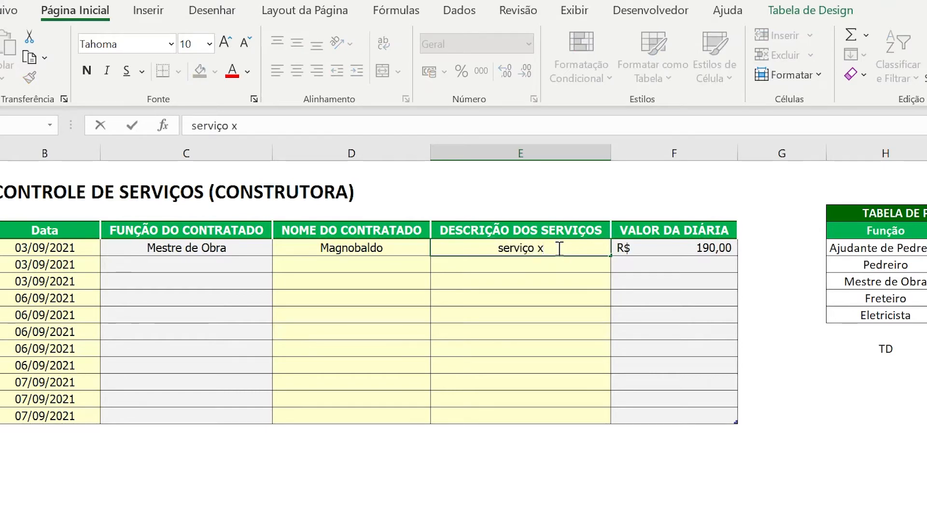
key(Return)
- Enter "serviço y" in the second DESCRIÇÃO DOS SERVIÇOS row and fill the remaining rows with serviço x, y or z
text(servi)
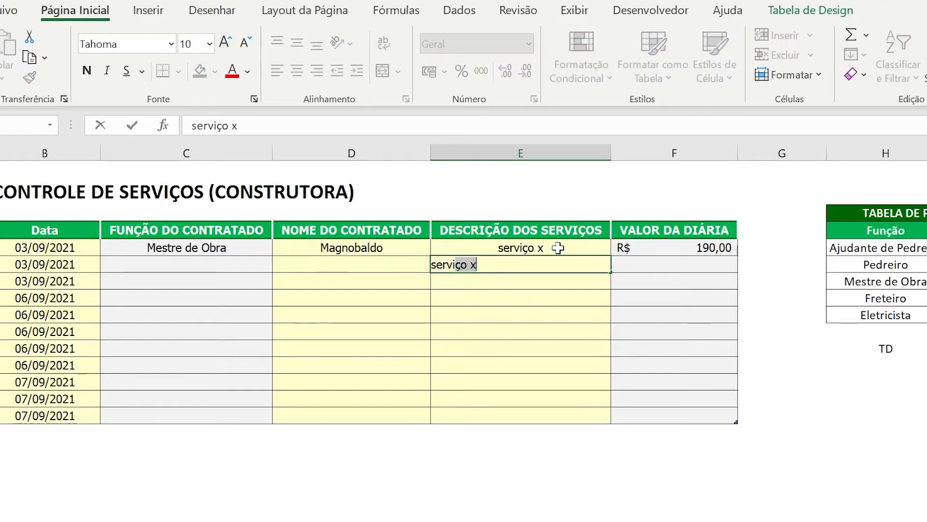
text(ço y)
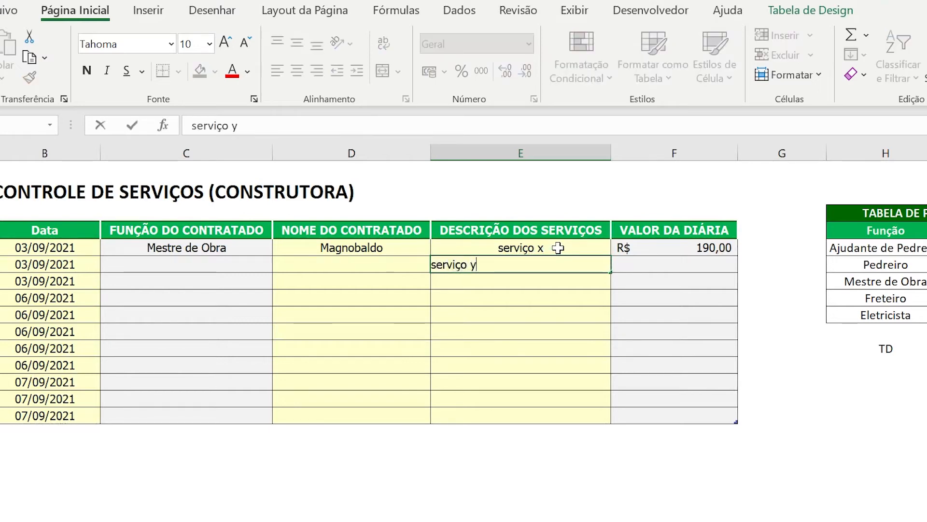
key(Return)
click(557, 263)
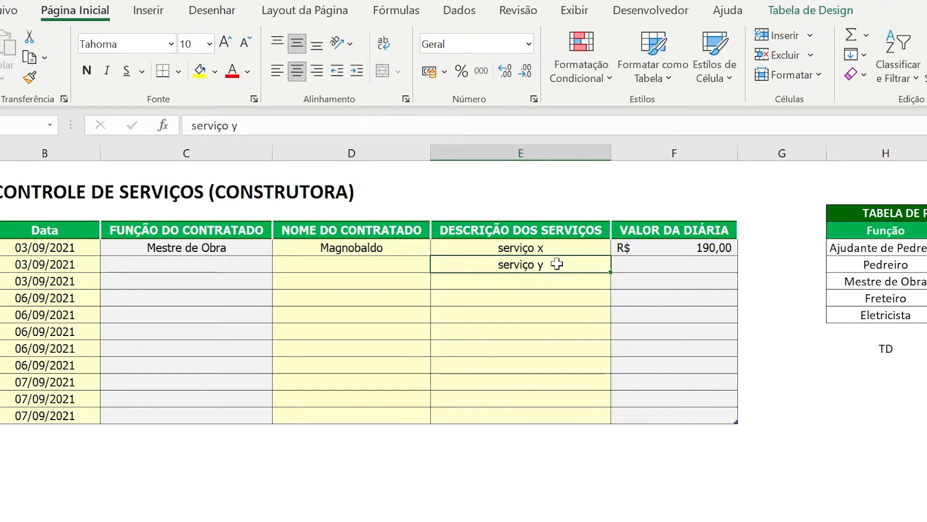
drag(558, 265, 569, 414)
click(557, 264)
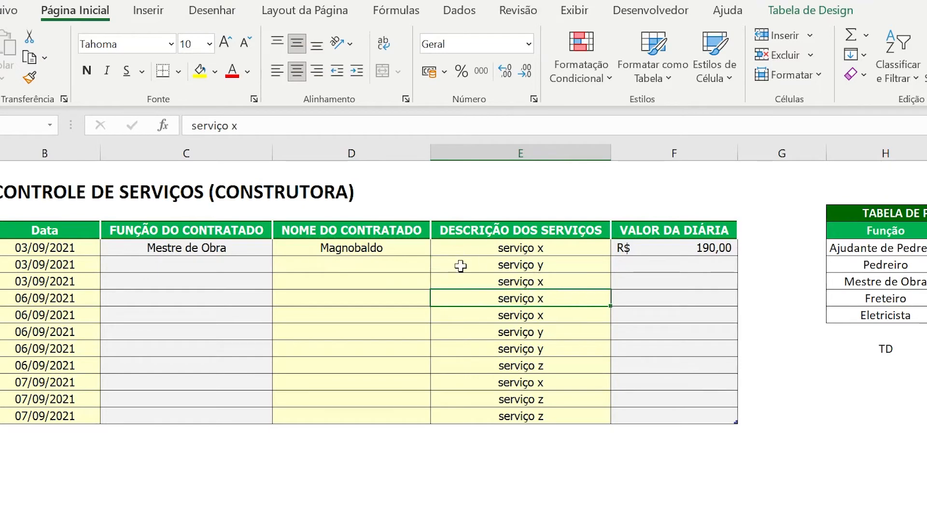
- Choose registered contractors for the remaining NOME DO CONTRATADO rows, starting with the Pedreiro and the Ajudante de Pedreiro
click(376, 263)
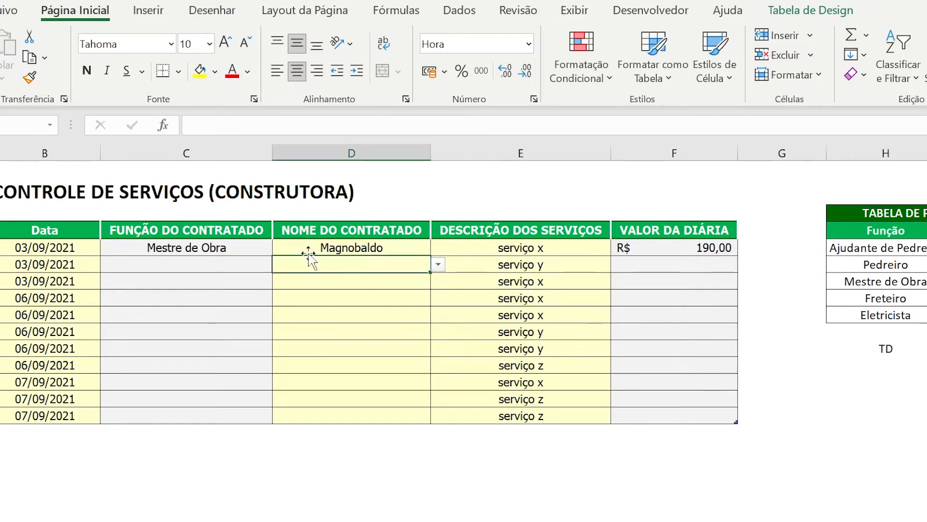
click(438, 265)
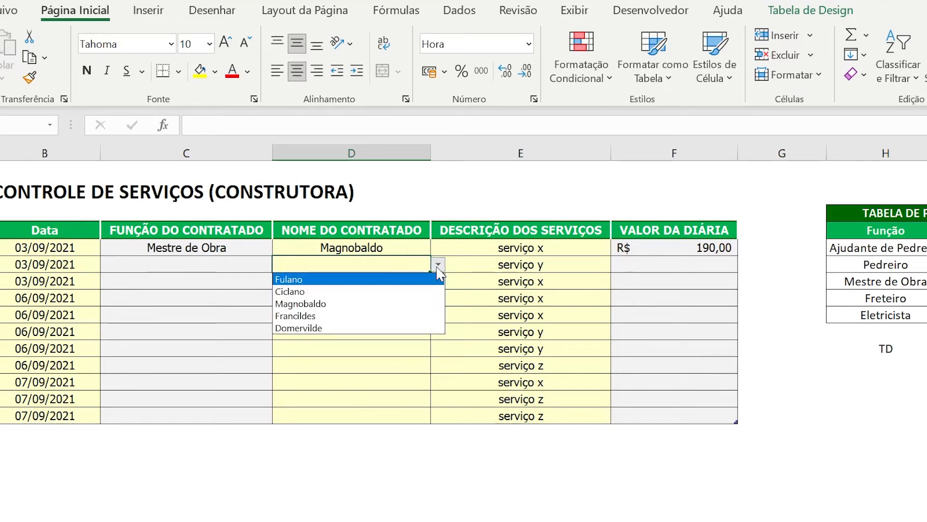
click(399, 291)
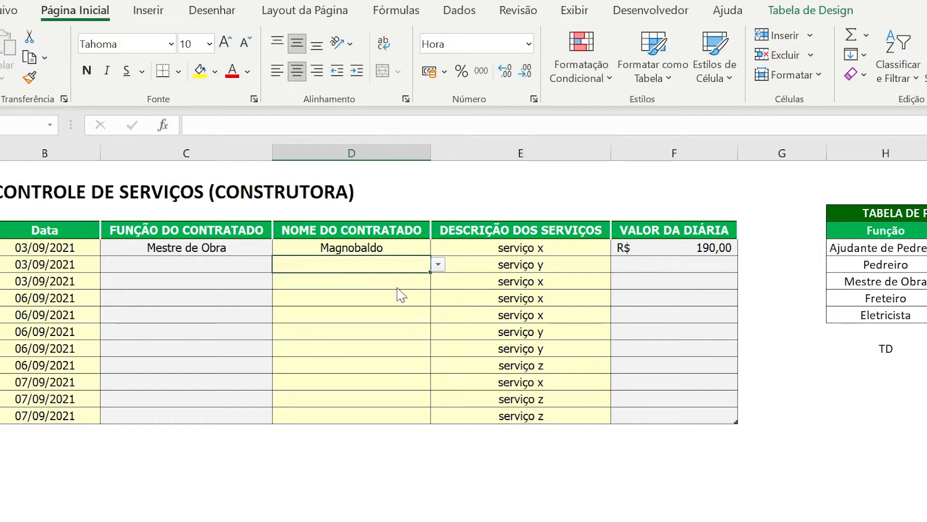
click(405, 282)
click(438, 281)
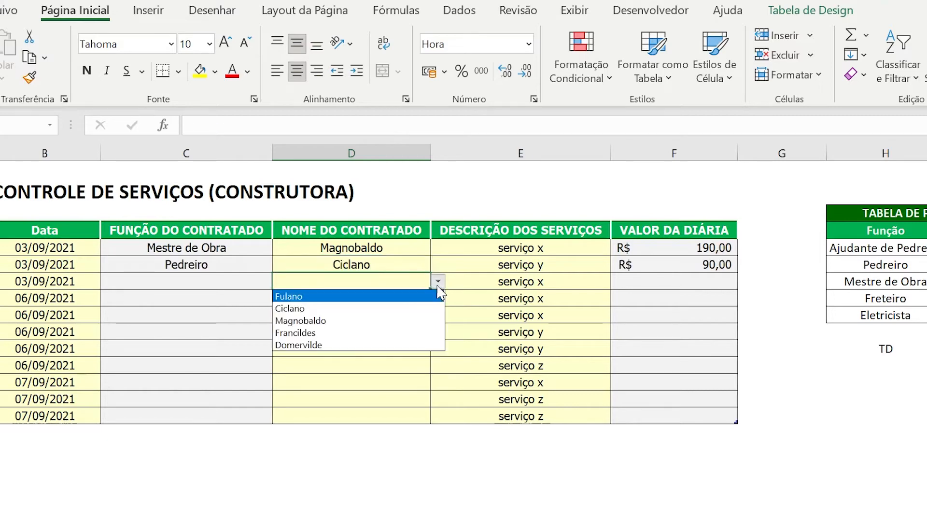
click(394, 297)
click(393, 298)
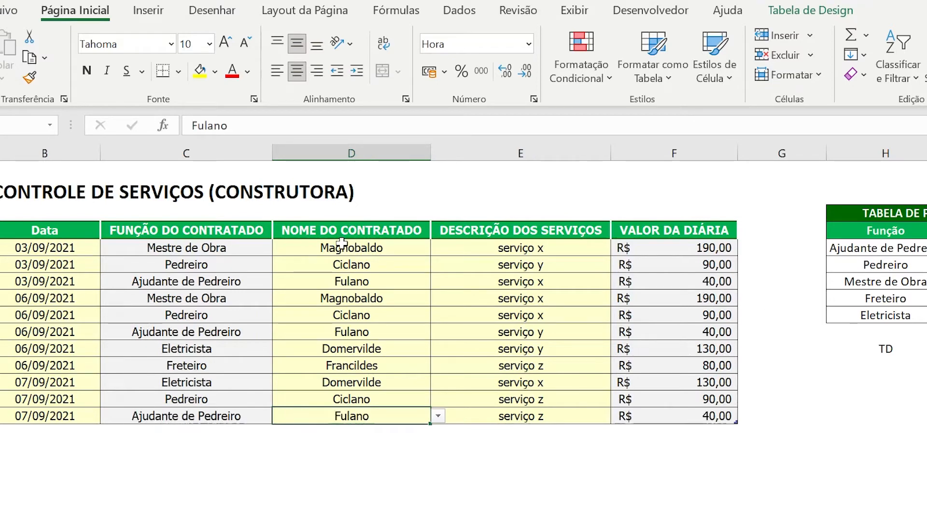
- Examine how the contractor name drives the FUNÇÃO DO CONTRATADO and VALOR DA DIÁRIA formulas, and compare the rates with TABELA DE PREÇO POR DIA
click(325, 263)
click(328, 284)
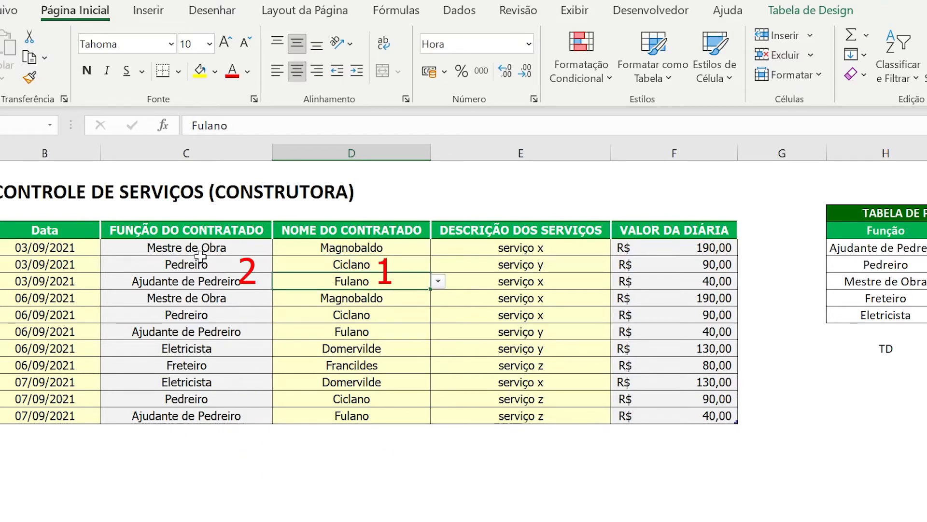
click(214, 220)
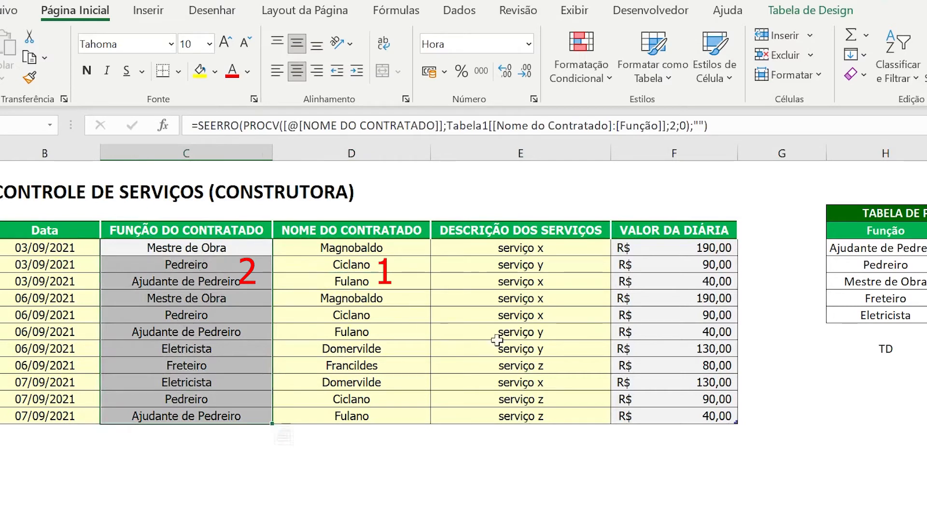
click(665, 264)
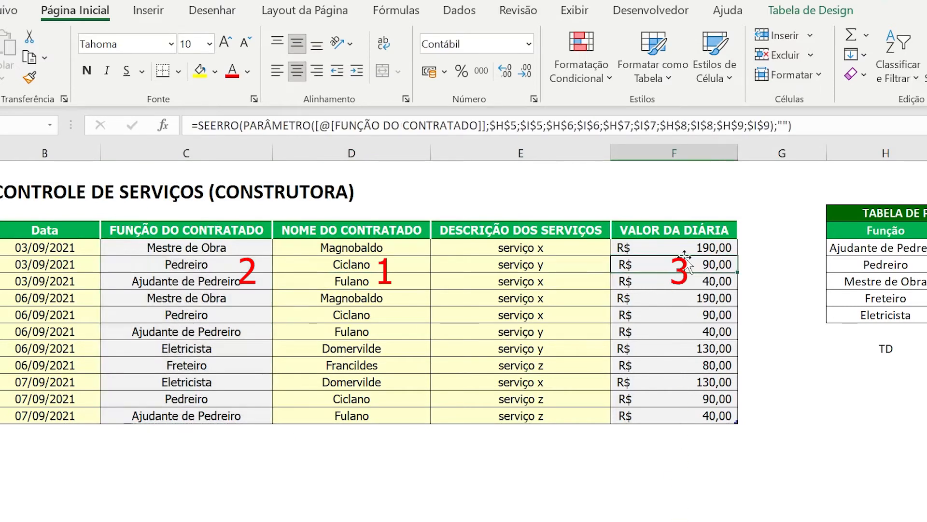
click(693, 221)
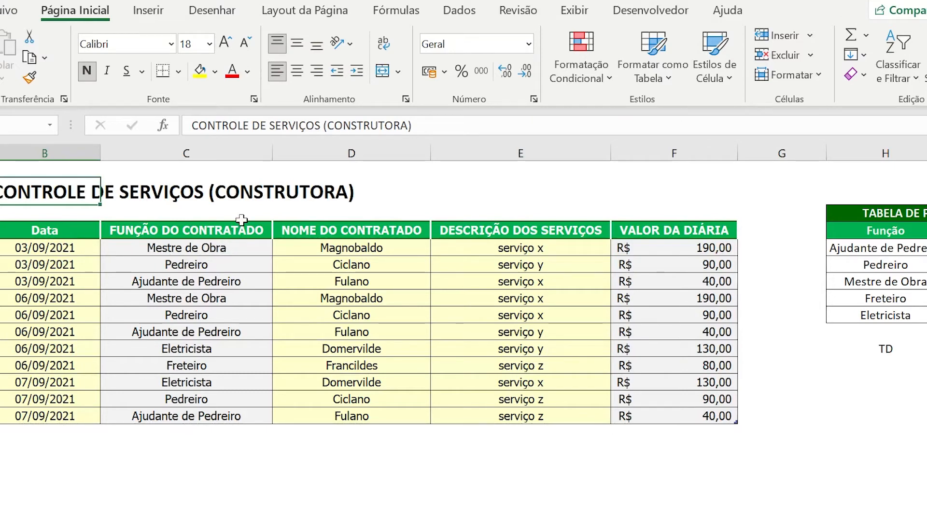
click(679, 247)
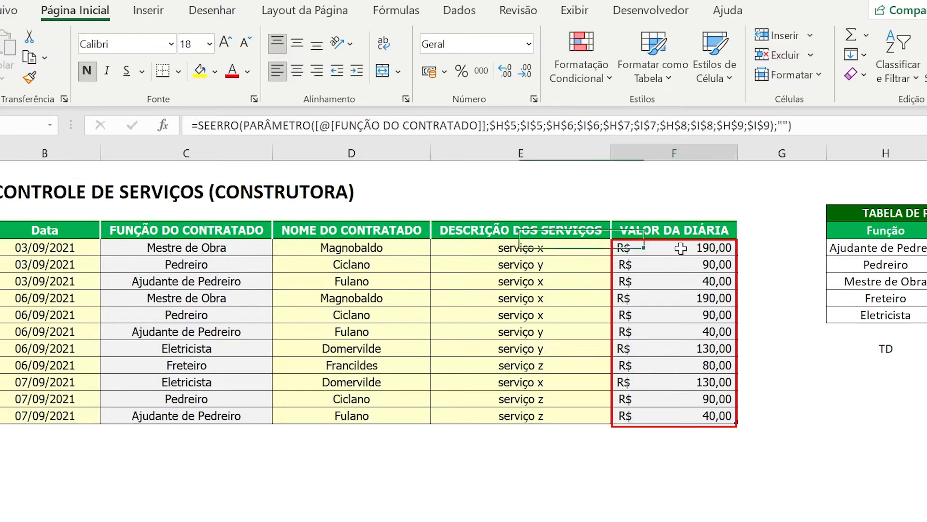
click(884, 235)
drag(861, 244, 896, 314)
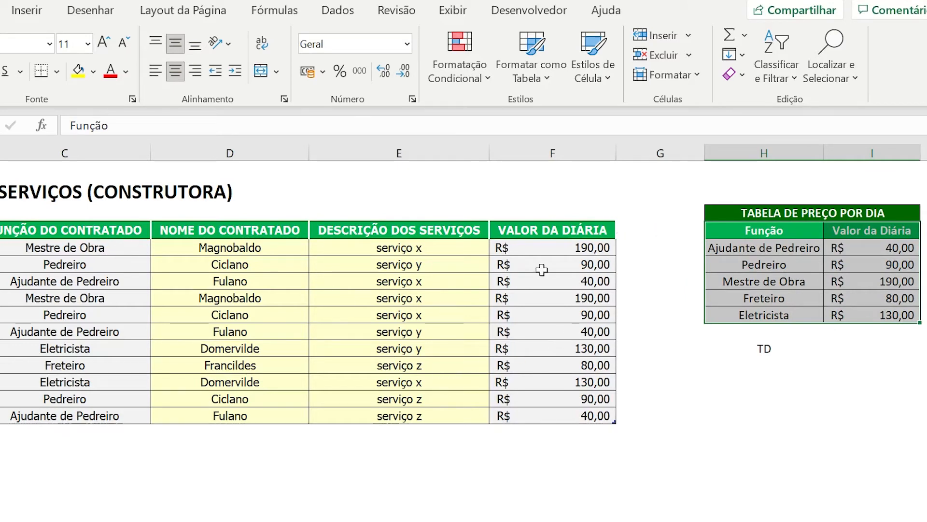
click(561, 247)
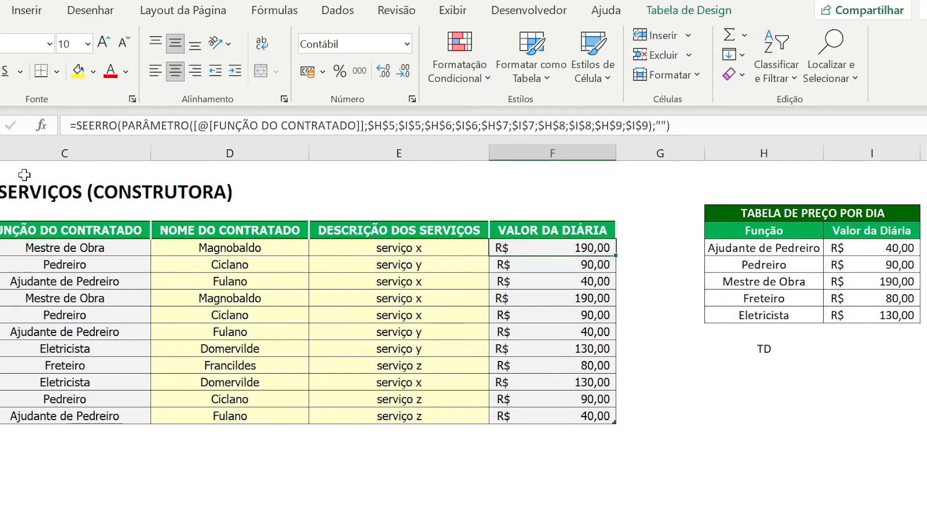
click(100, 246)
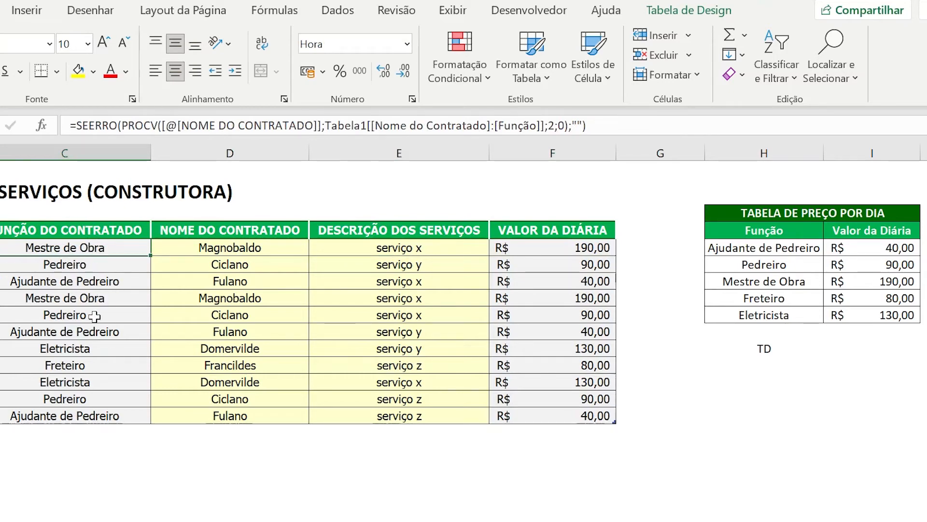
- Enter the test formula =PROCV(C5;H4:I9;2;0) in cell F1 to look up the first row's function in the daily price table
click(552, 170)
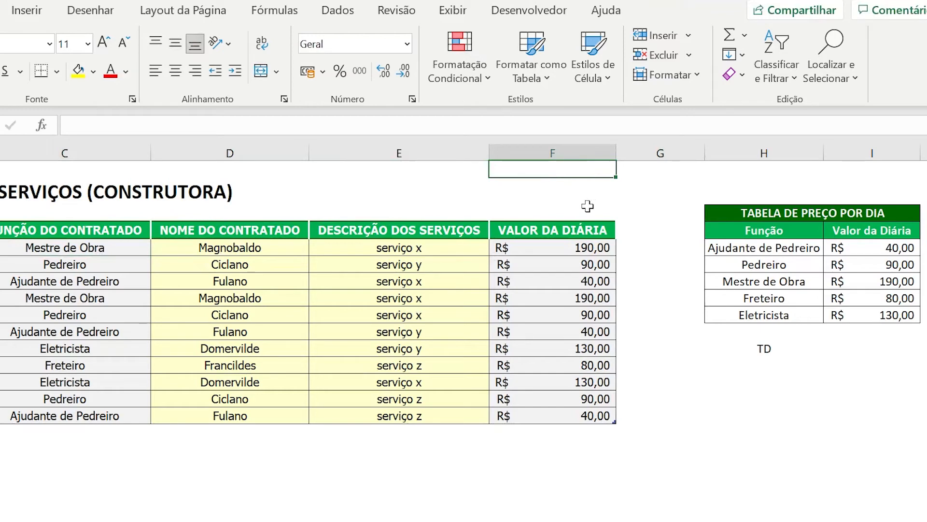
text(=procv()
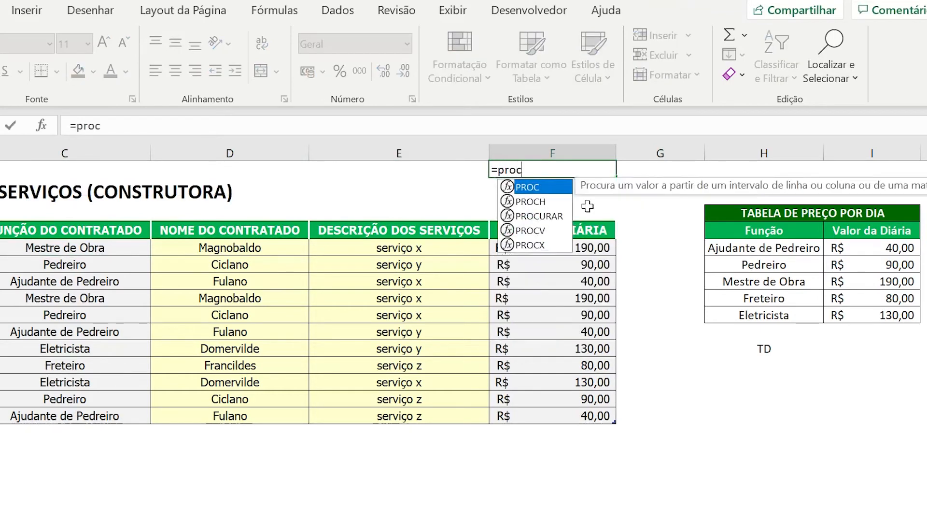
click(95, 250)
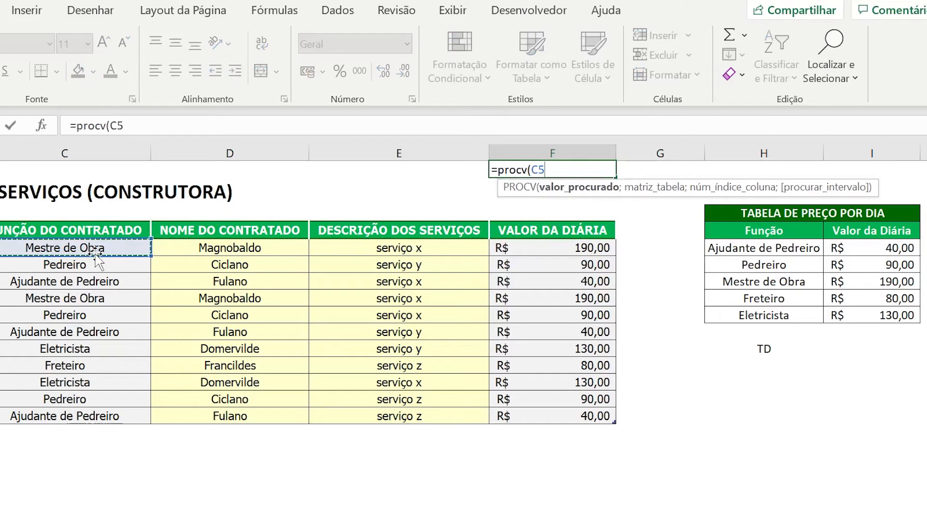
text(;)
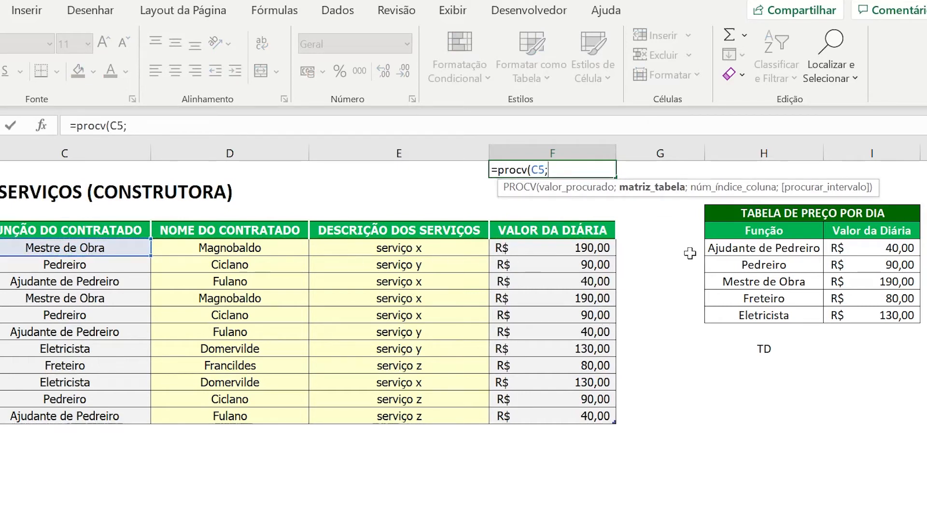
drag(759, 235, 868, 314)
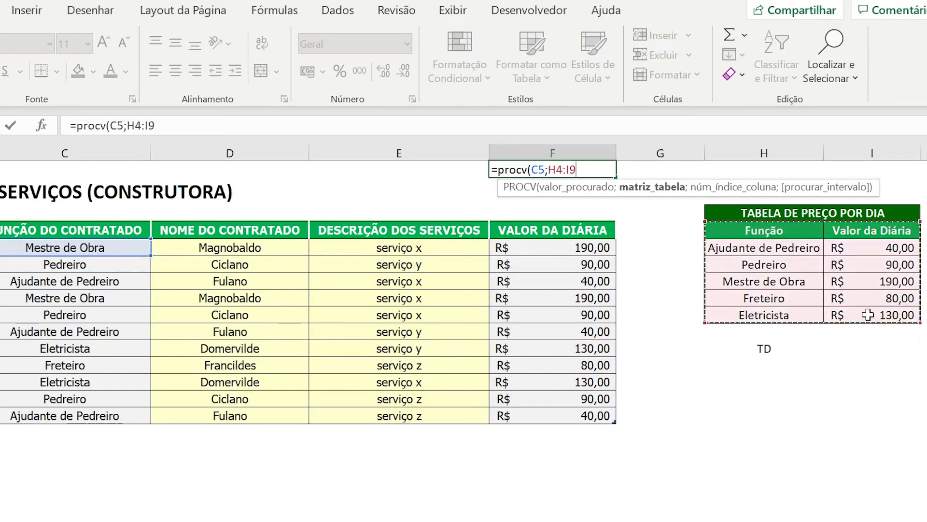
text(;2)
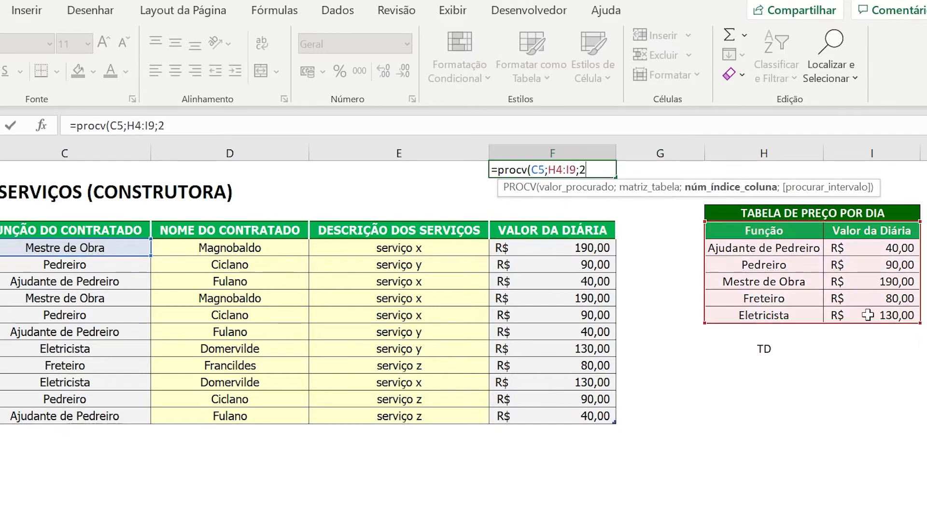
text(;0))
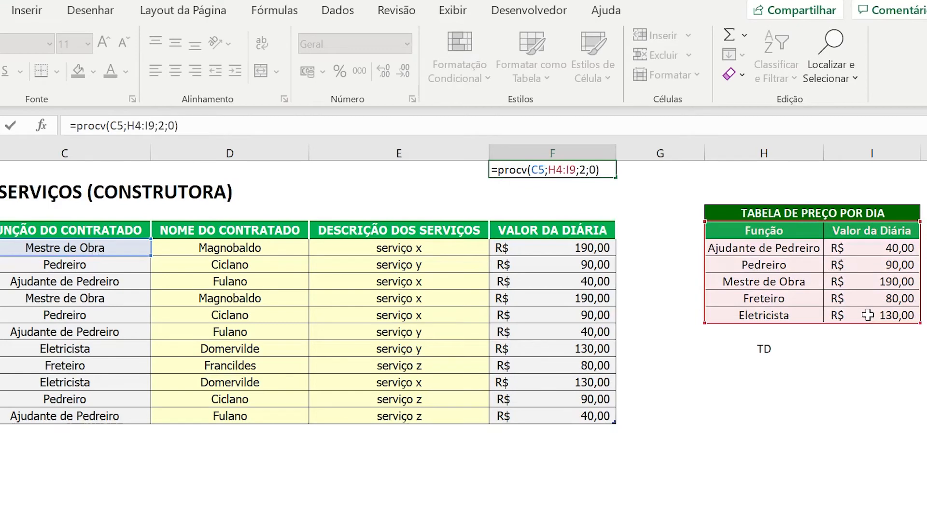
key(Return)
key(Up)
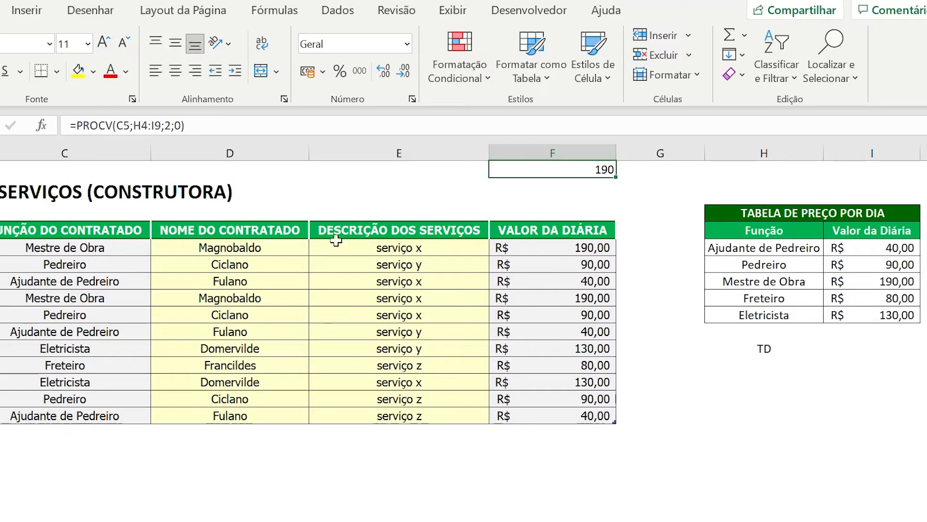
- Change the lookup reference of the PROCV test formula to C7 and check the Ajudante de Pedreiro rate in the price table
key(F2)
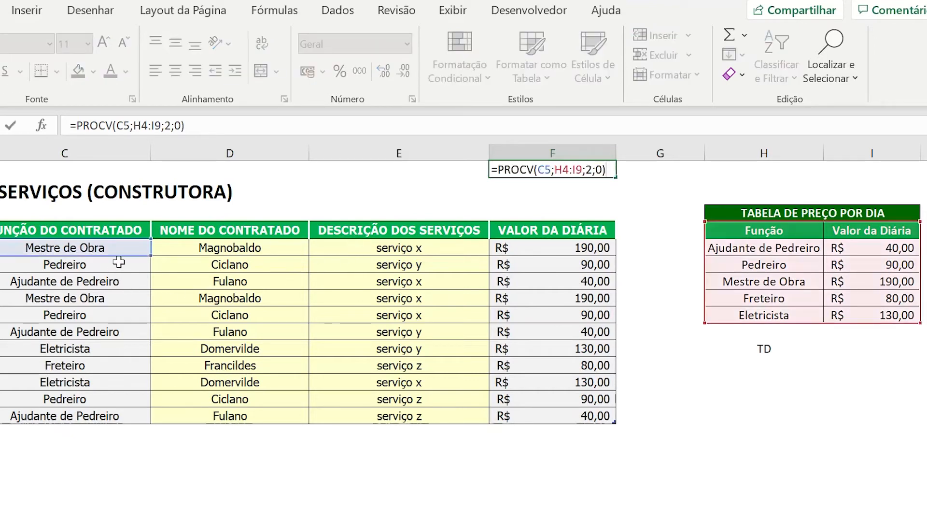
drag(124, 258, 111, 281)
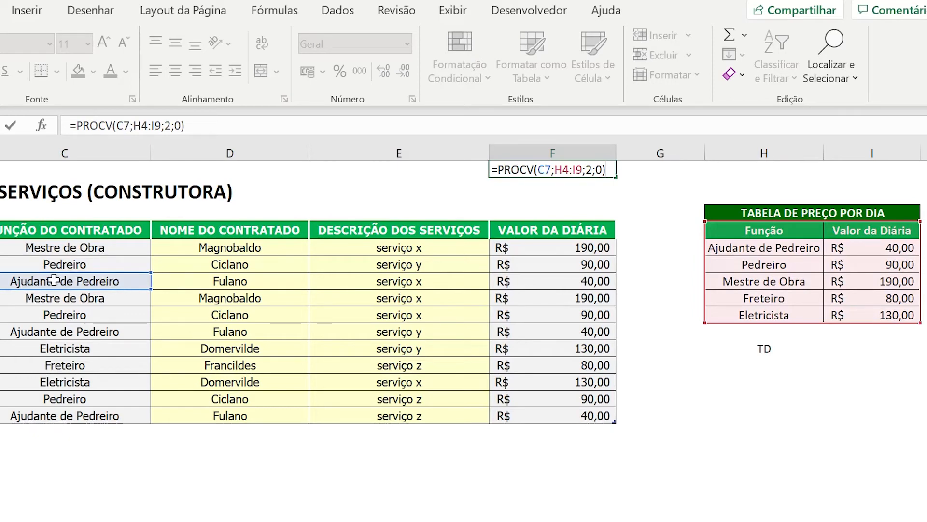
key(ctrl+Return)
click(889, 251)
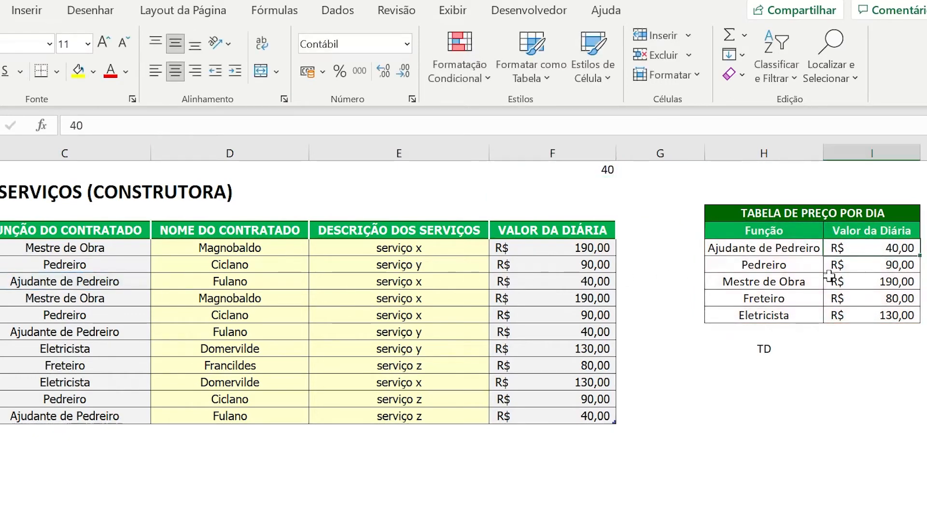
- Rename the function "Ajudante de Pedreiro" to "Ax de Pedreiro" in TABELA DE PREÇO POR DIA
click(751, 249)
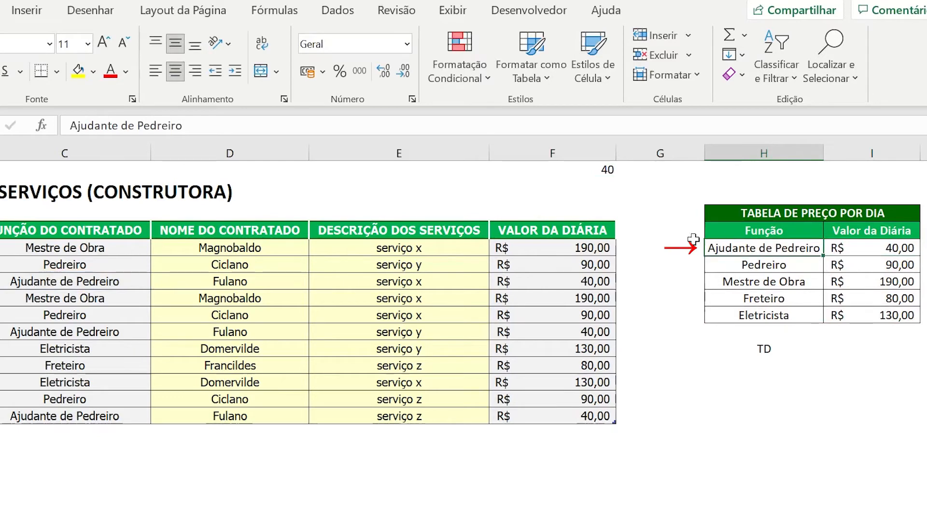
key(F2)
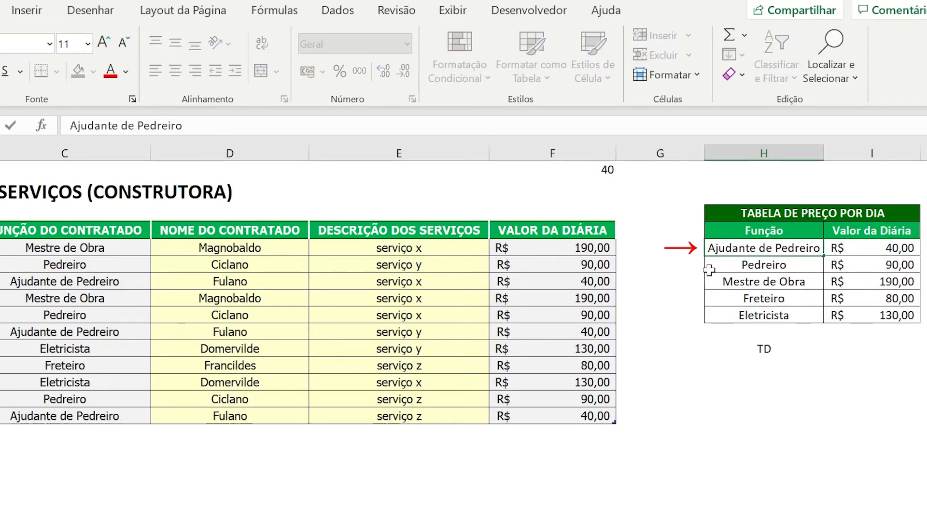
key(Home)
key(shift+Right)
key(shift+Right)
key(shift+Right)
key(shift+Right)
key(shift+Right)
key(shift+Right)
key(shift+Right)
key(shift+Right)
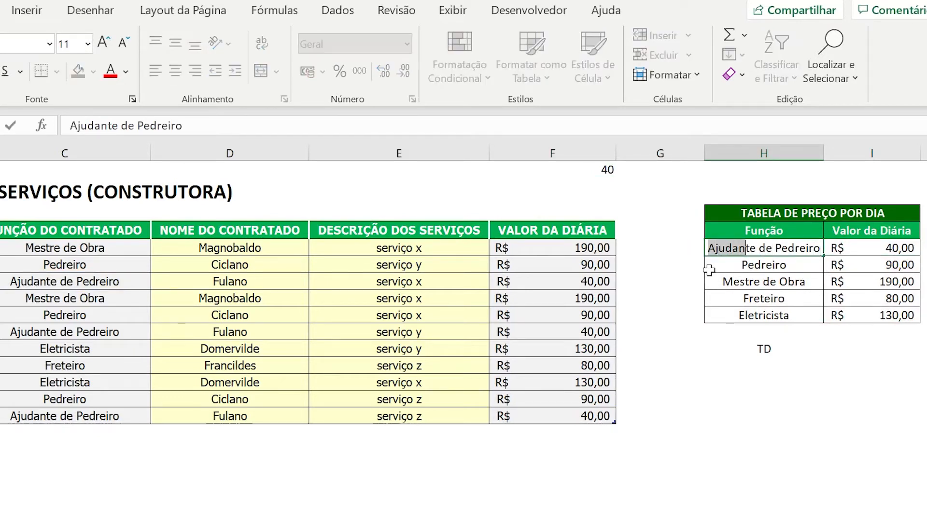
text(Ax)
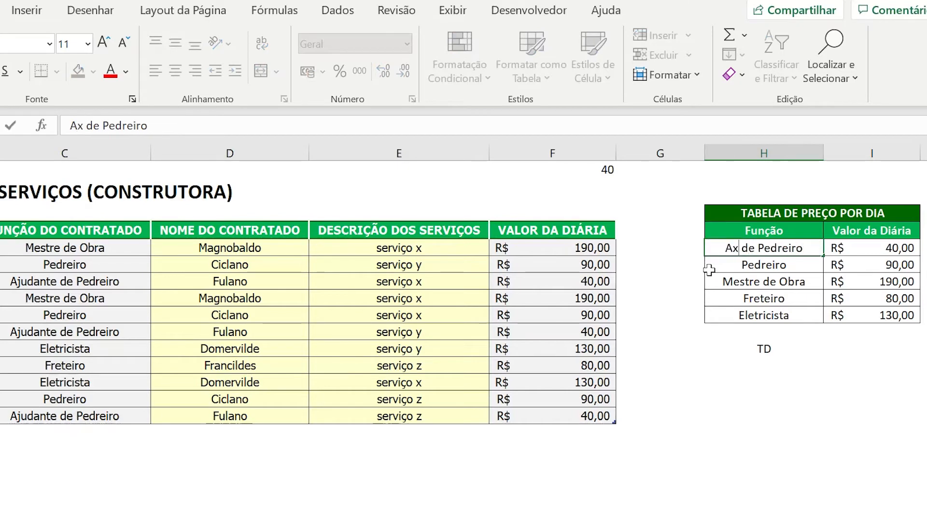
key(Return)
key(Up)
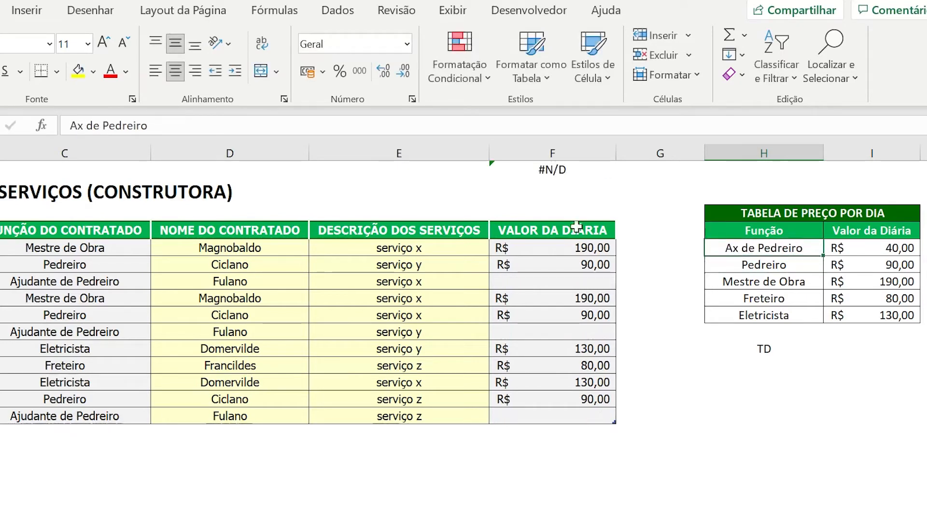
- Clear the C7 lookup value from the PROCV test formula in F1
click(539, 170)
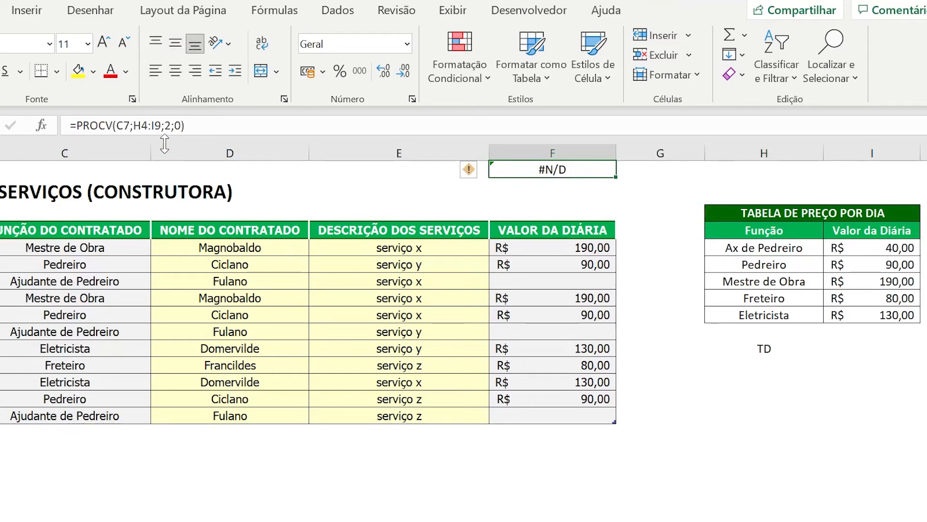
double_click(525, 169)
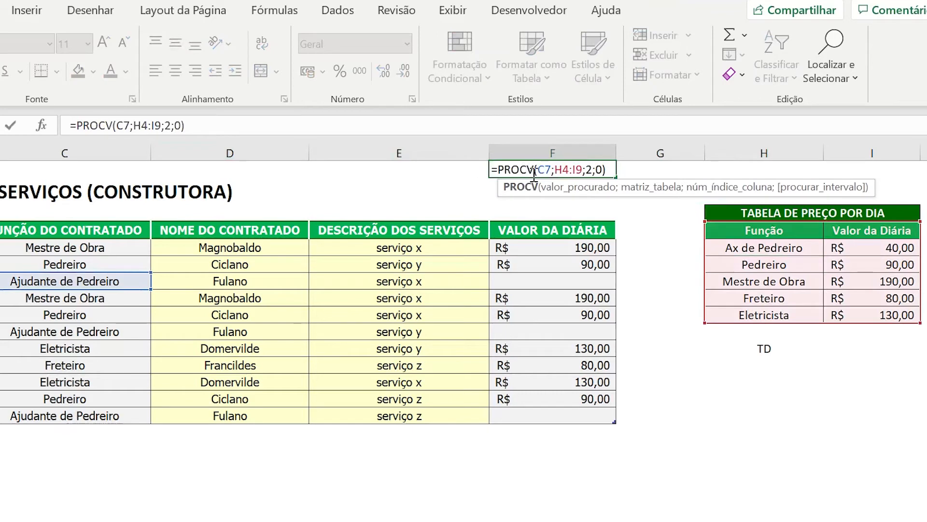
click(539, 171)
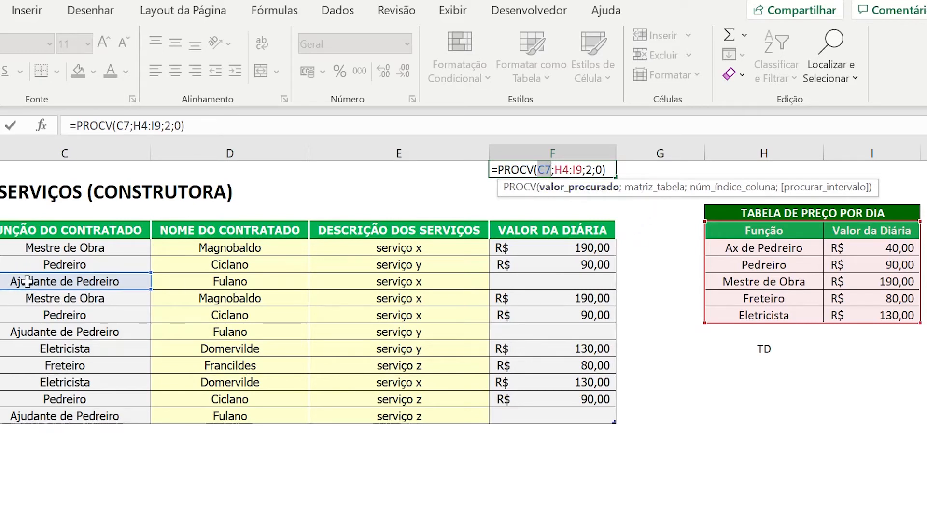
text(Ajudante )
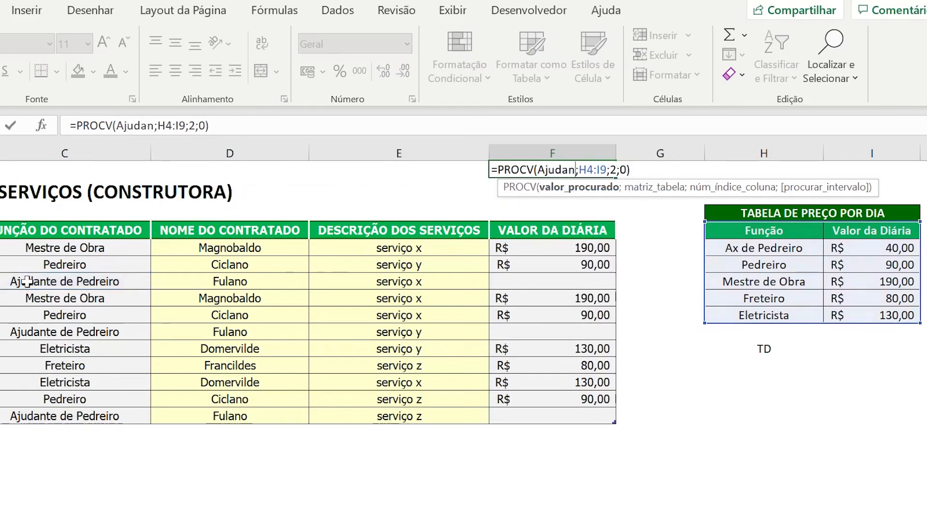
text(de)
key(BackSpace)
key(BackSpace)
key(BackSpace)
key(BackSpace)
key(BackSpace)
key(BackSpace)
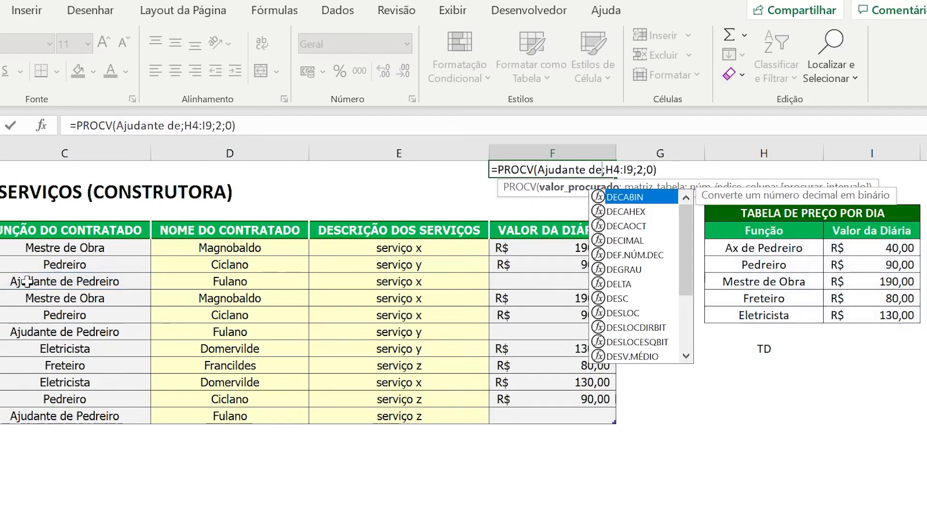
key(BackSpace)
key(BackSpace)
key(BackSpace)
key(BackSpace)
key(BackSpace)
key(BackSpace)
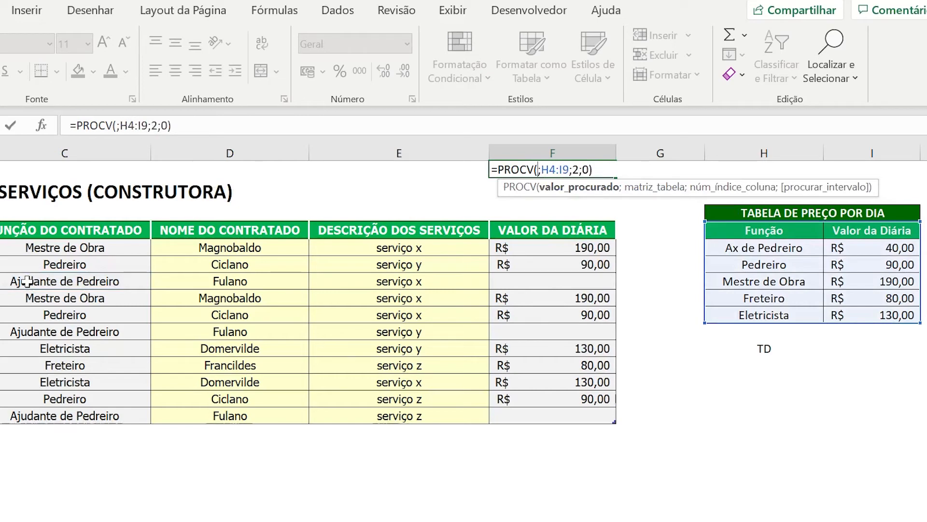
- Try the PROCV test formula with the quoted text "Ajudante de Pedreiro" as lookup value, and delete the formula from F1
text("Aju)
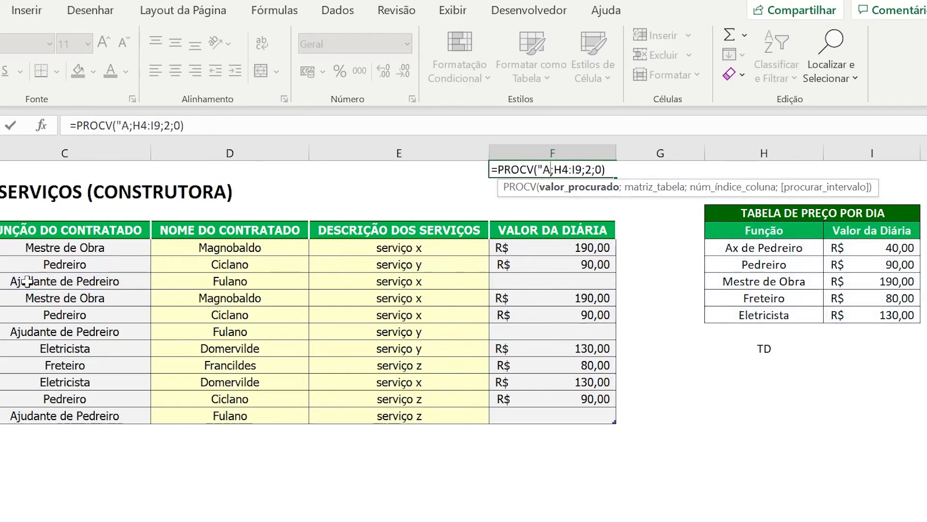
text(dante de )
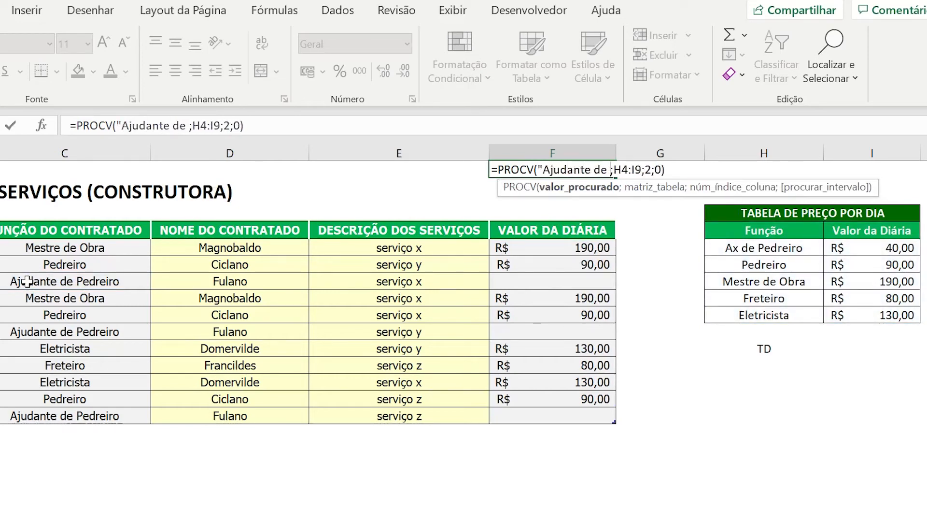
text(Pedreiro)
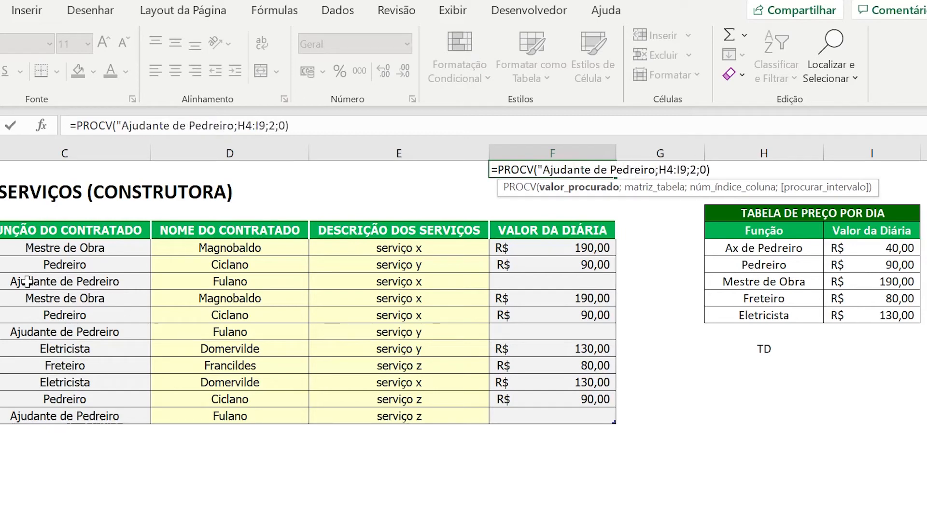
text(")
key(Return)
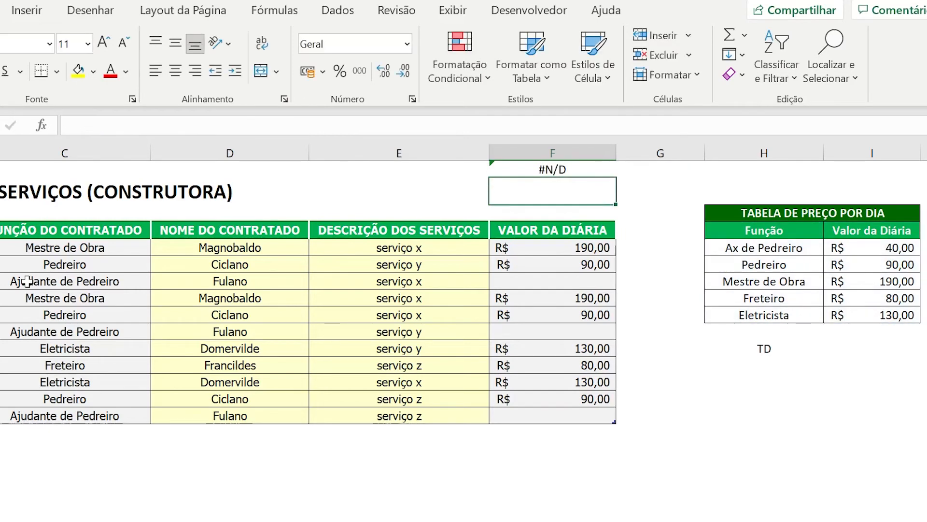
key(Up)
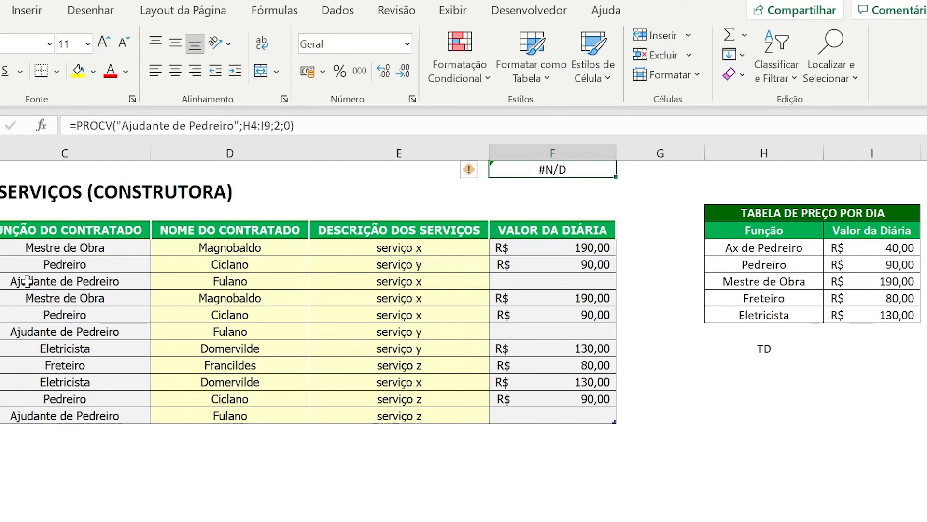
key(Delete)
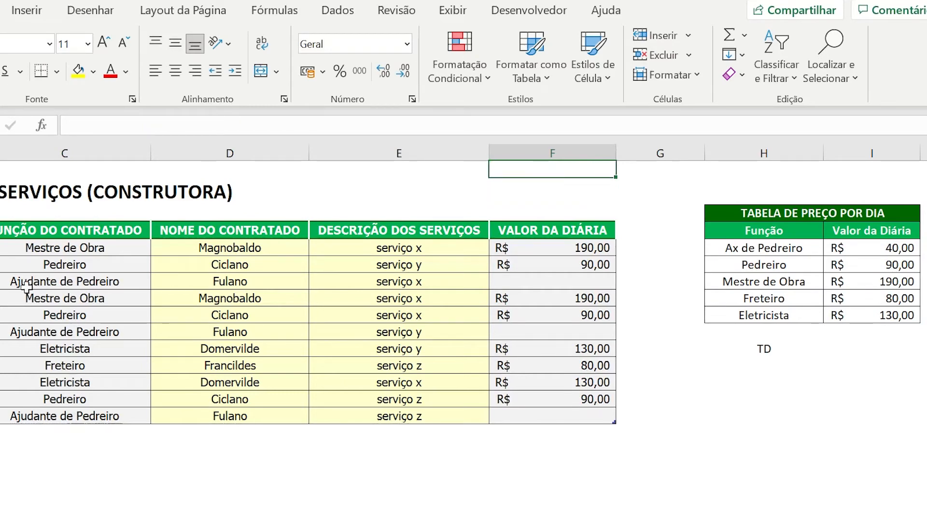
- Examine the function, value and result arguments of the SEERRO PARÂMETRO formula in VALOR DA DIÁRIA against the price table
click(551, 248)
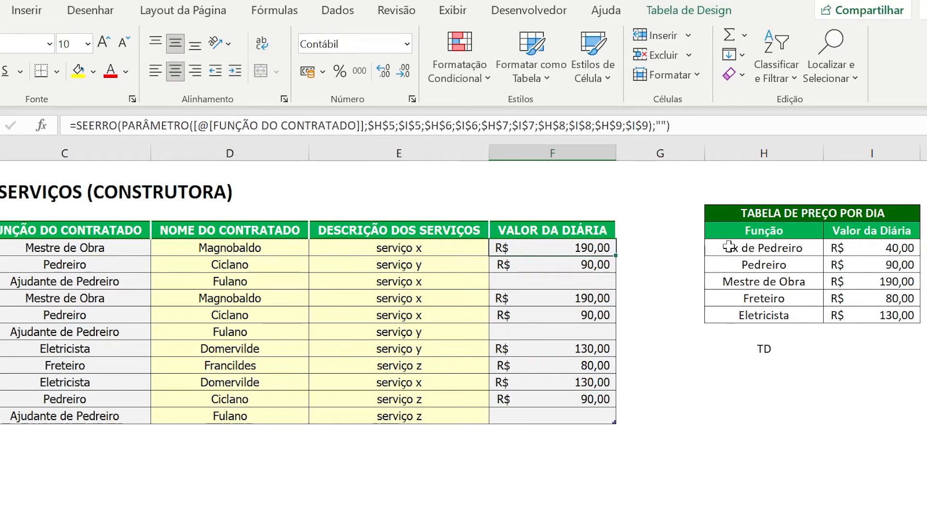
click(777, 249)
drag(800, 248, 860, 322)
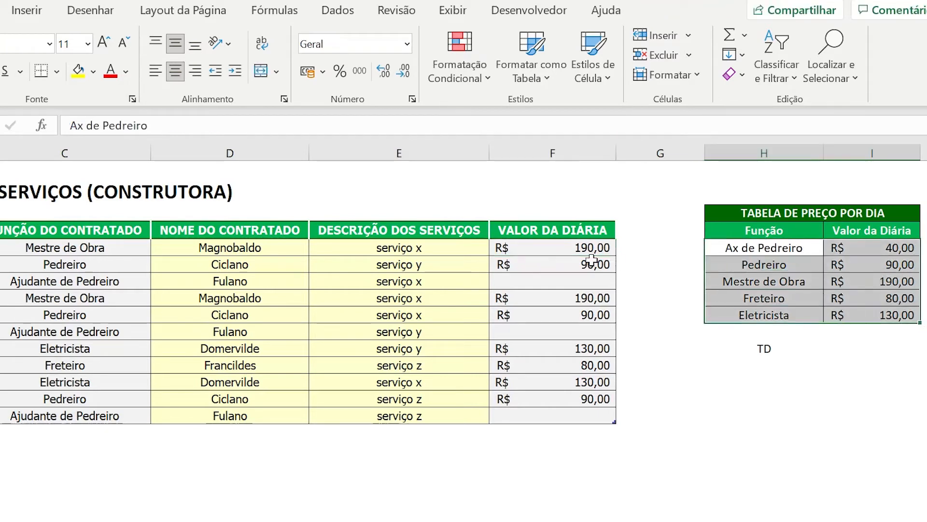
click(550, 244)
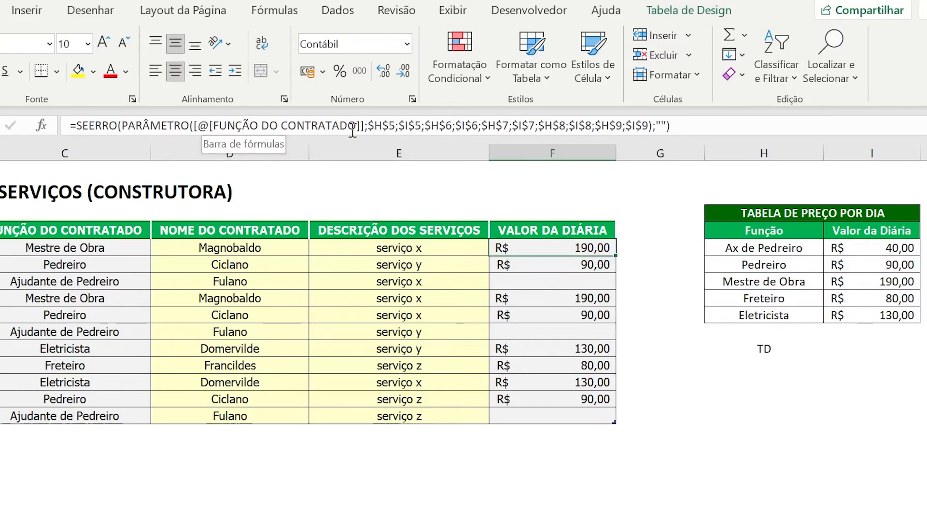
click(243, 126)
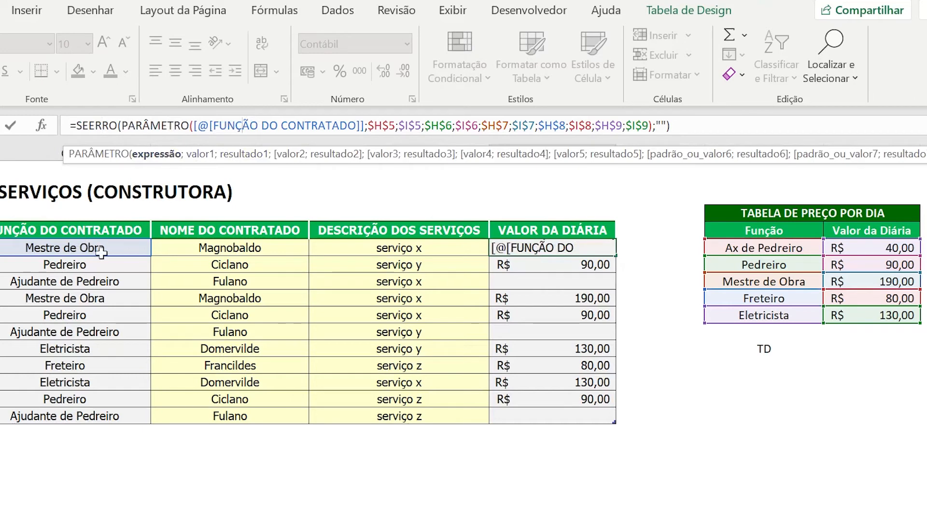
click(388, 129)
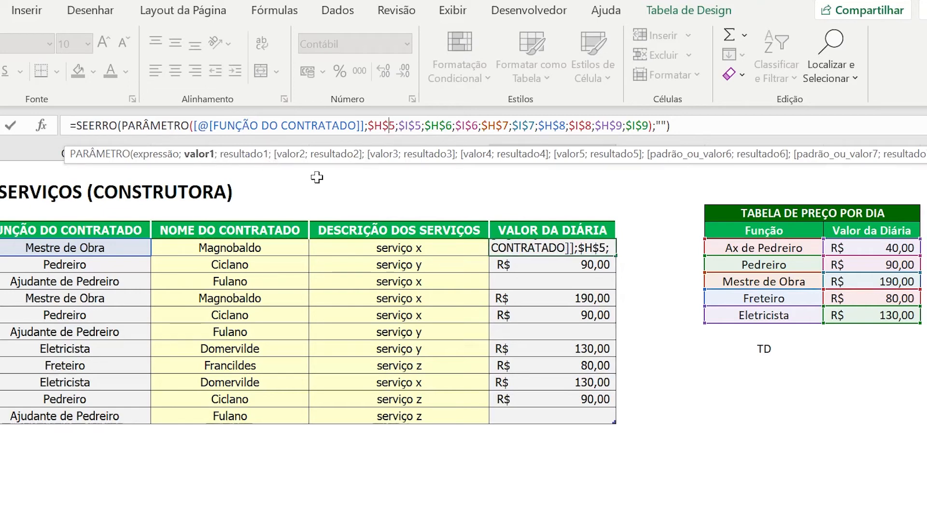
click(407, 126)
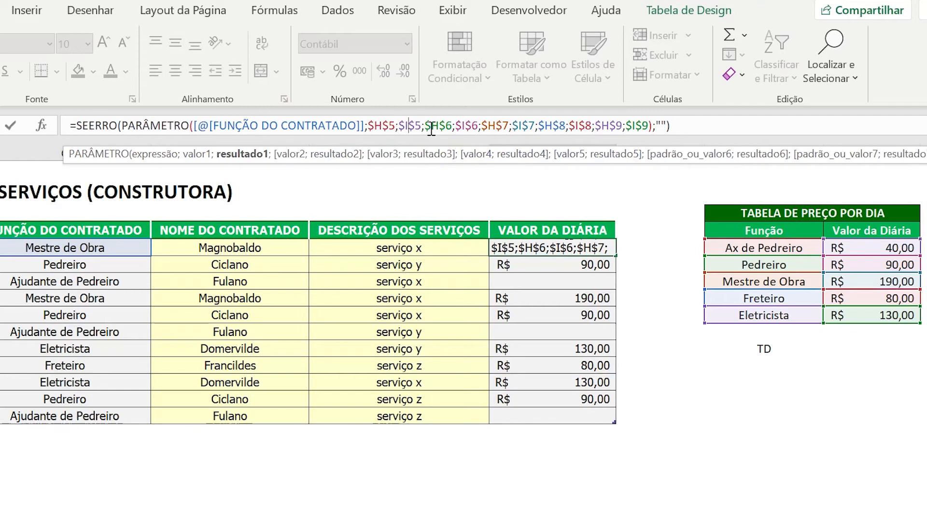
- Replace the $H$5 reference in the VALOR DA DIÁRIA PARÂMETRO formula with the quoted text "Ajudante de Pedreiro"
click(388, 128)
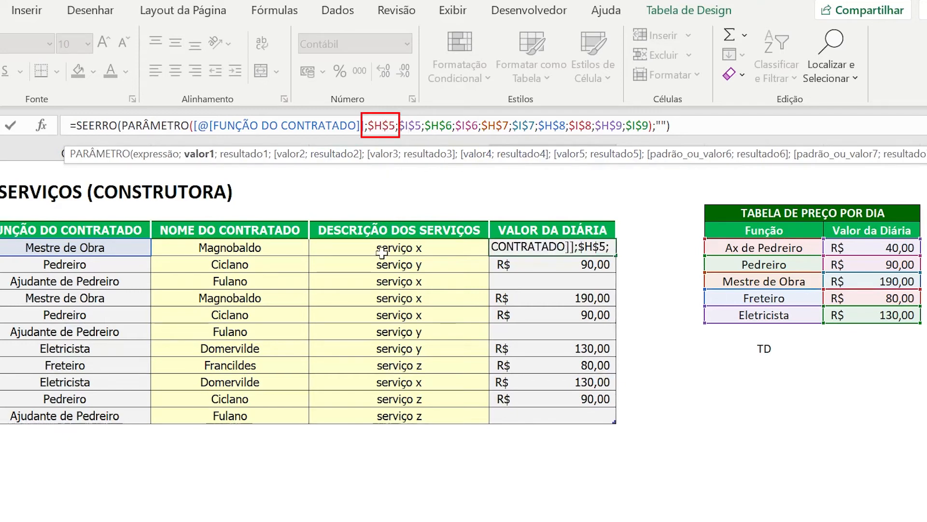
key(Left)
key(shift+Right)
key(shift+Right)
key(shift+Right)
key(shift+Right)
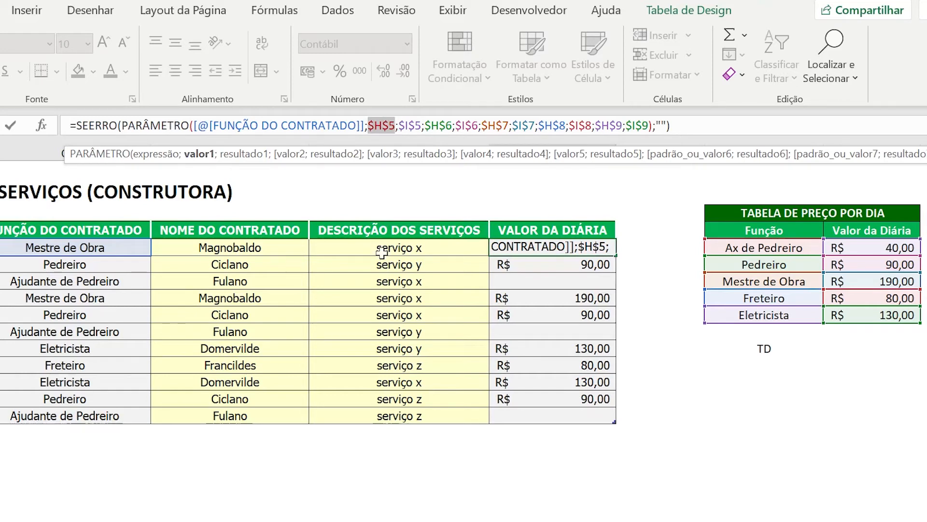
text(Ajudante)
key(BackSpace)
key(BackSpace)
key(BackSpace)
key(BackSpace)
key(BackSpace)
key(BackSpace)
key(BackSpace)
key(BackSpace)
text("Ajudante de Pedreiro")
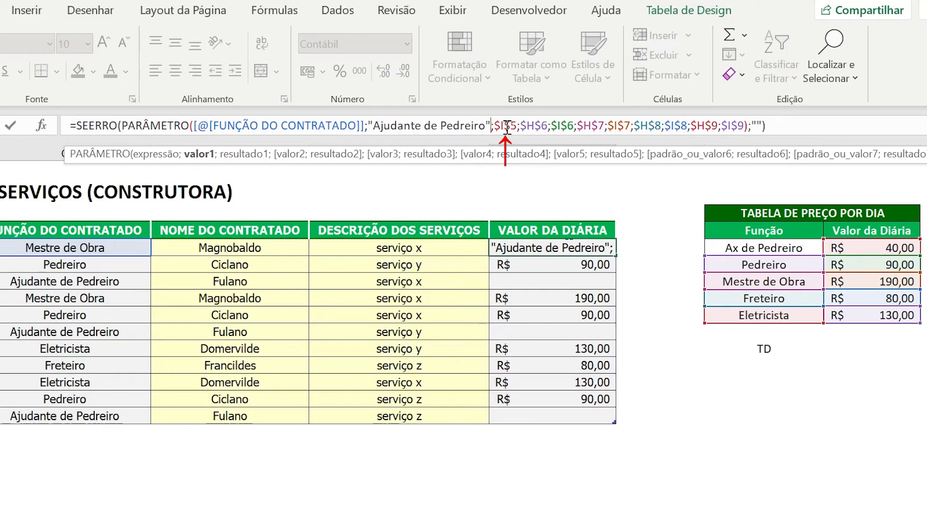
key(Return)
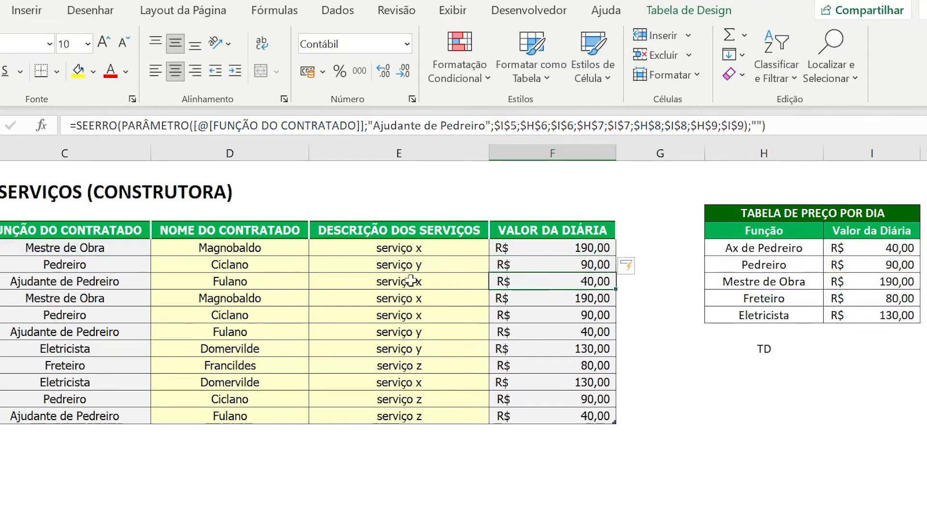
- Check the daily rates of the Ajudante de Pedreiro rows and compare the formula with the Eletricista entry in the price table
click(126, 281)
click(551, 329)
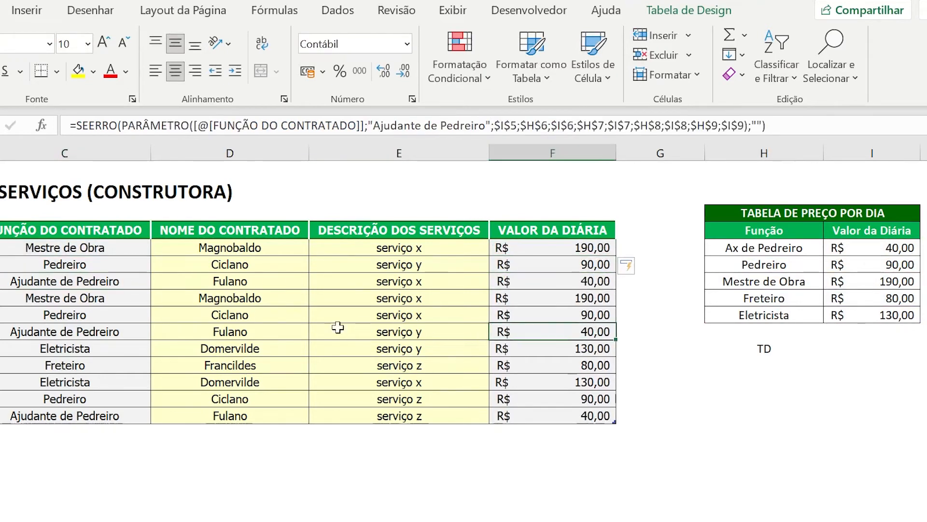
click(127, 329)
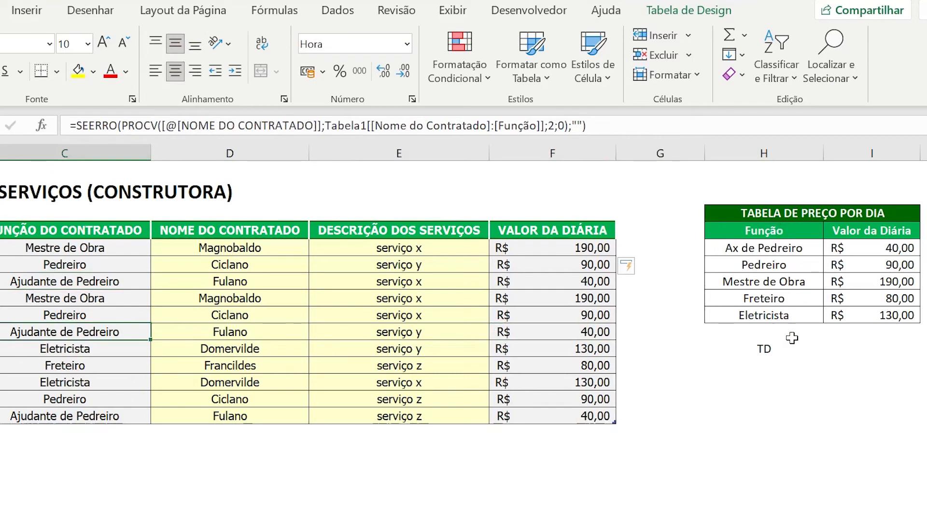
click(575, 247)
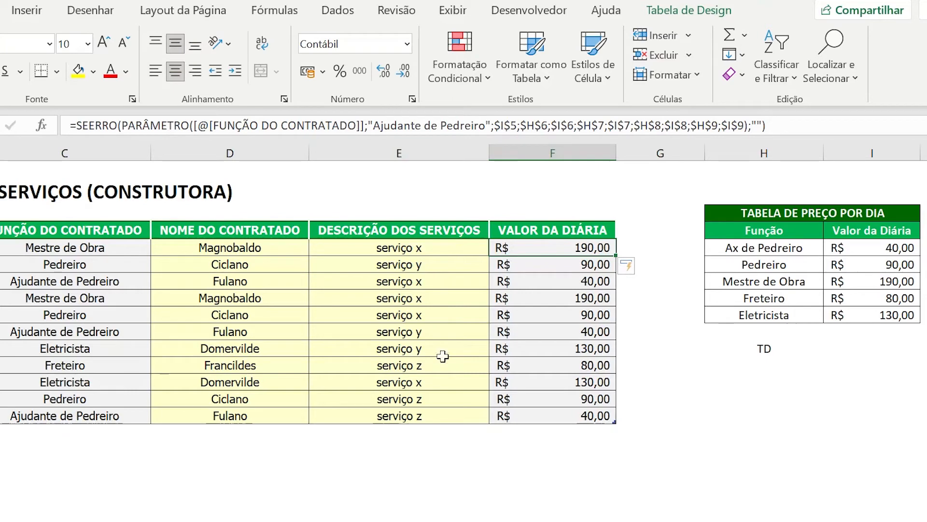
click(762, 316)
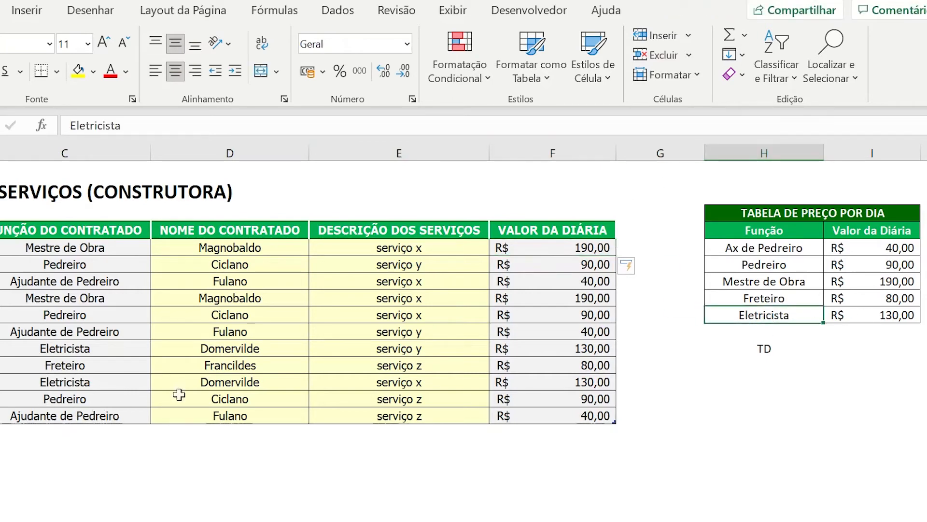
click(539, 251)
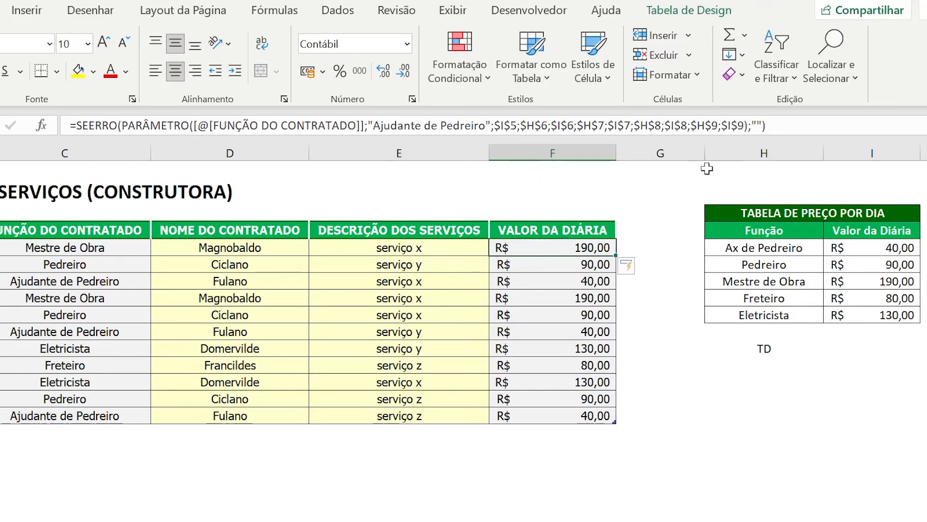
click(750, 318)
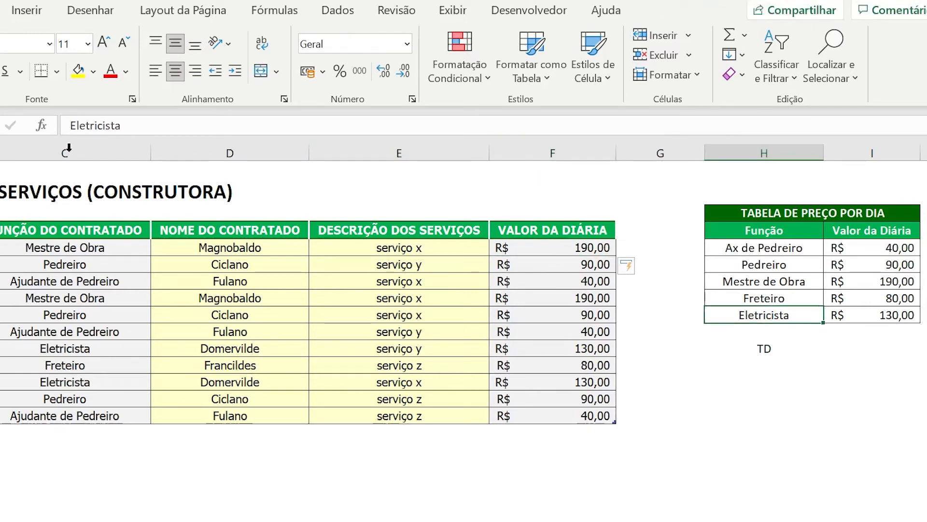
- Replace the $H$9 reference in the VALOR DA DIÁRIA PARÂMETRO formula with the quoted text "Eletricista"
click(534, 248)
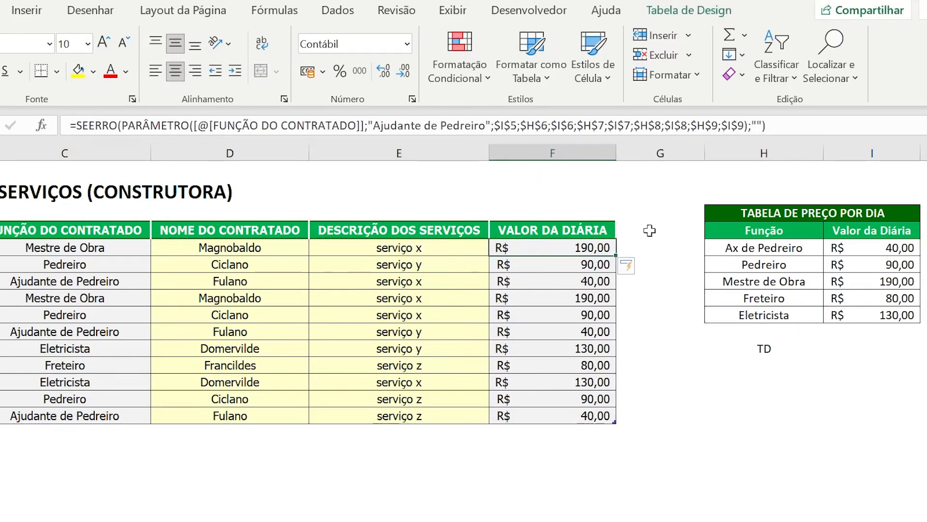
click(700, 129)
key(Left)
key(Left)
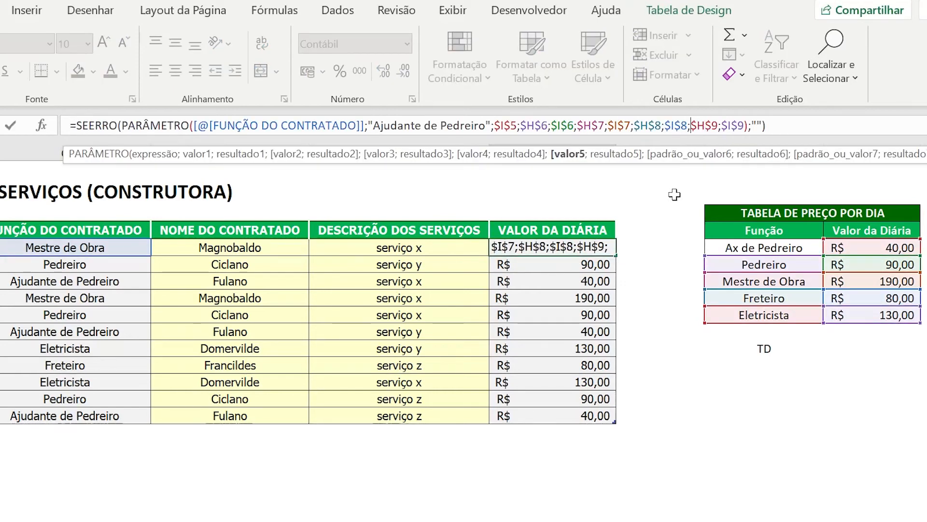
key(shift+Right)
key(shift+Right)
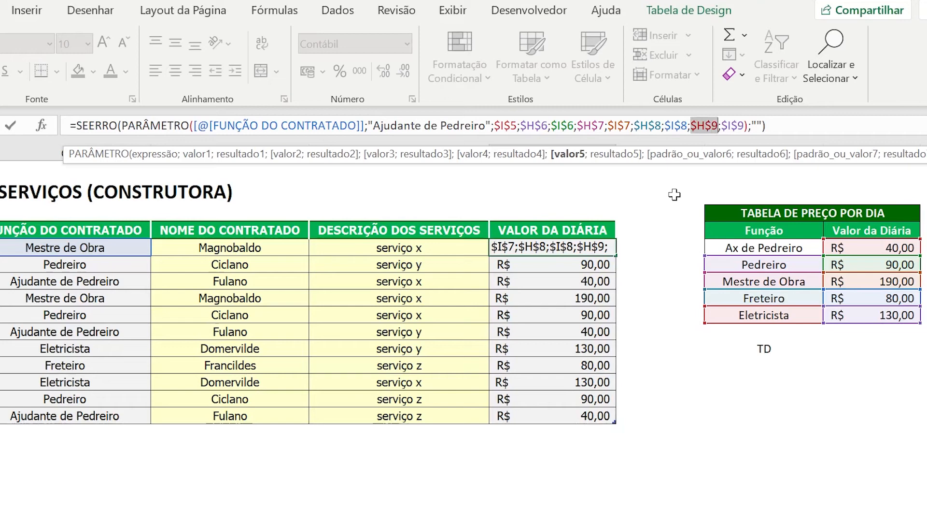
text(Eletri)
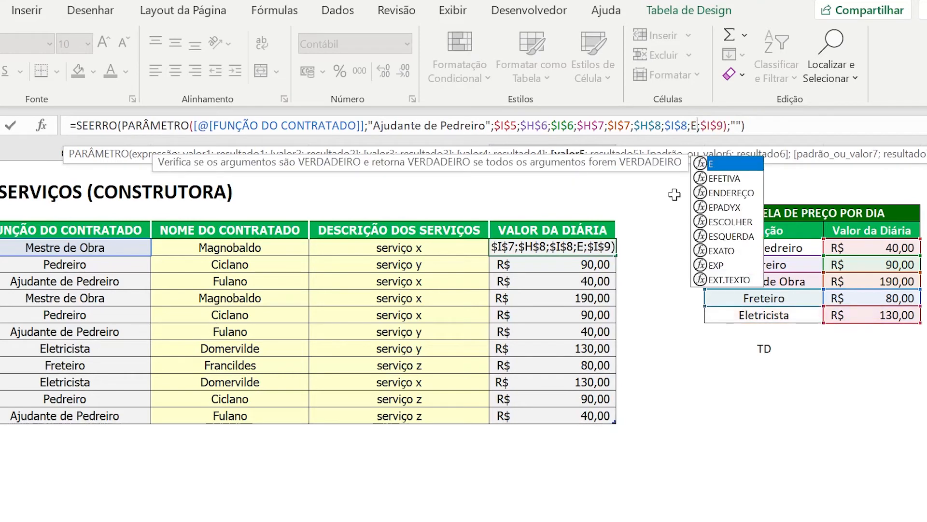
text(cista)
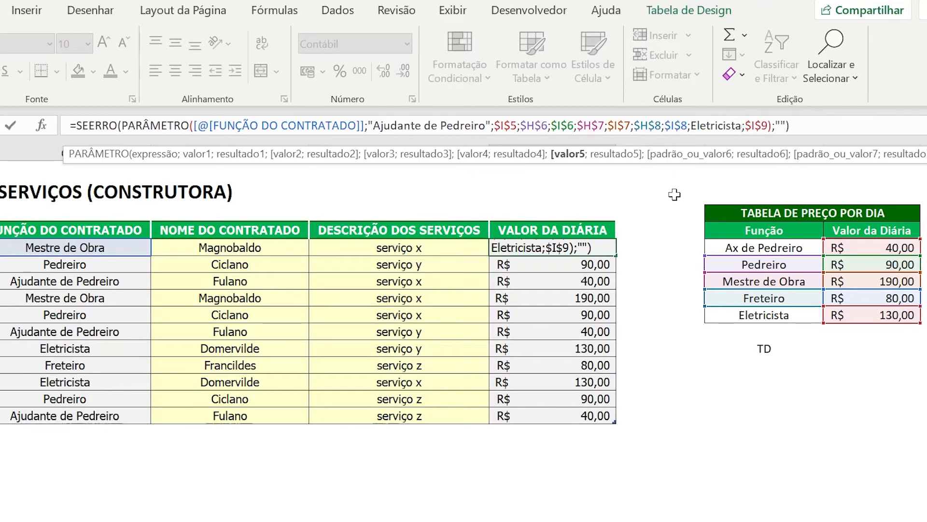
text(")
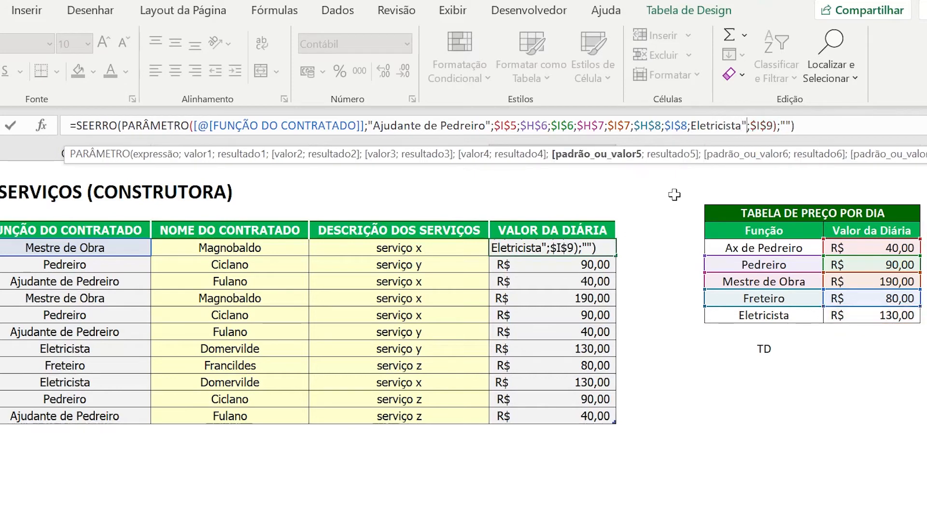
click(690, 126)
text(")
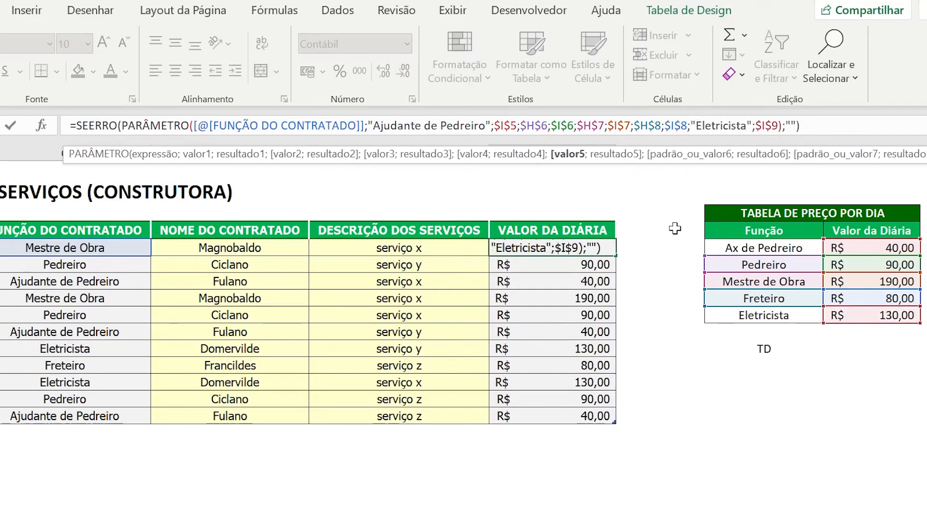
key(Return)
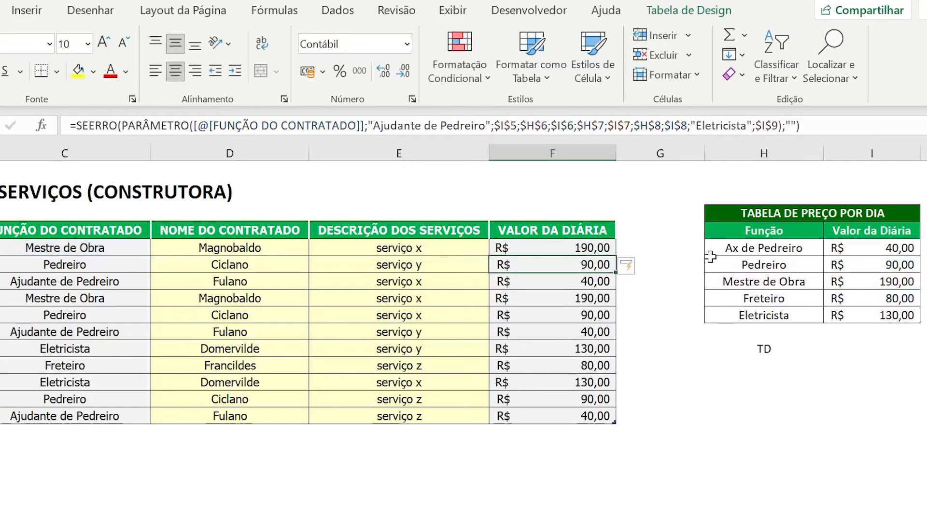
- Rename the function "Eletricista" to "Eletricis." in TABELA DE PREÇO POR DIA
click(775, 316)
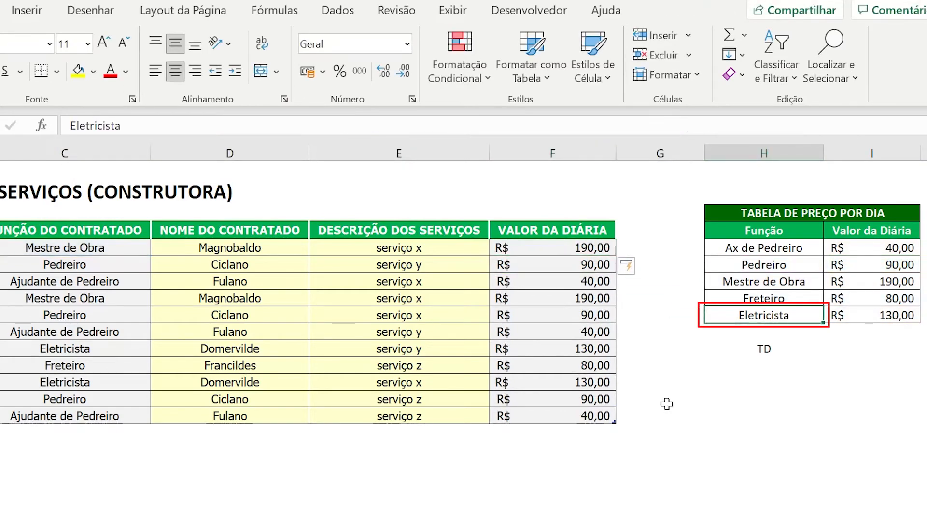
key(F2)
key(BackSpace)
key(BackSpace)
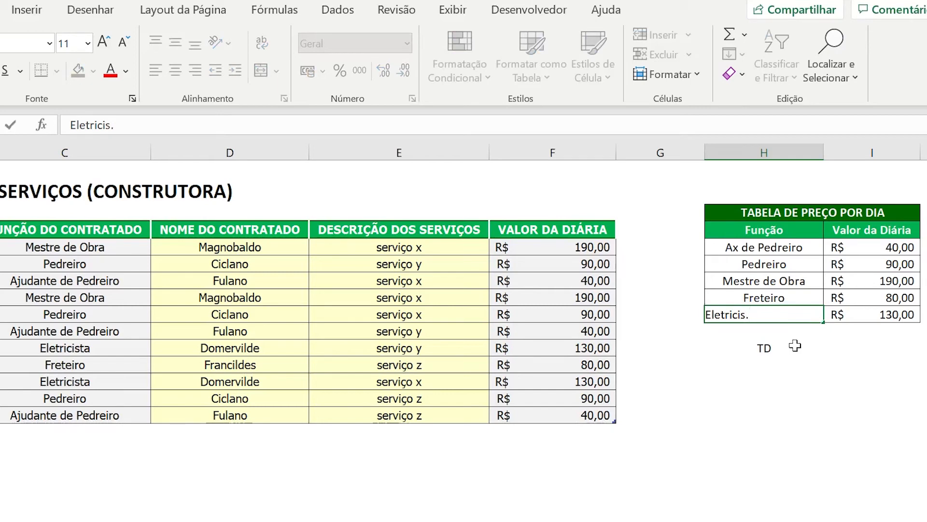
key(Return)
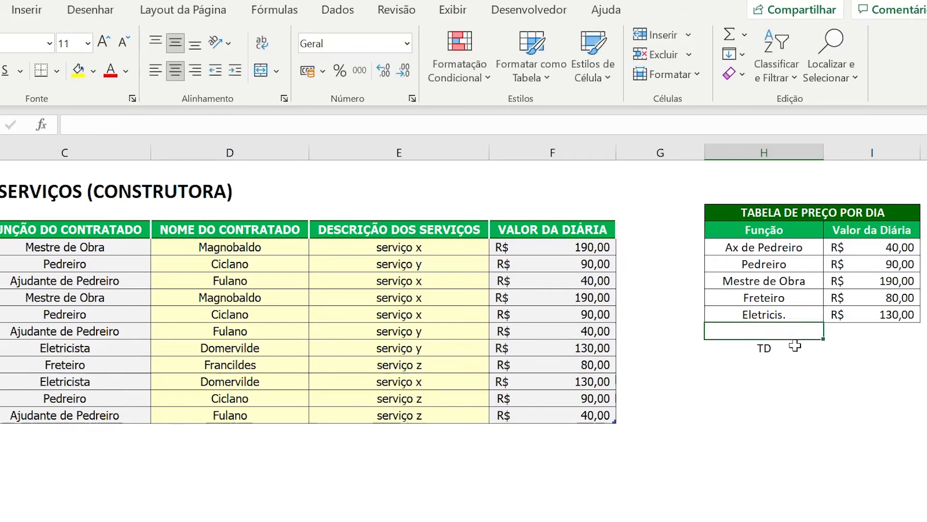
- Review the VALOR DA DIÁRIA column against the function names in TABELA DE PREÇO POR DIA
click(747, 314)
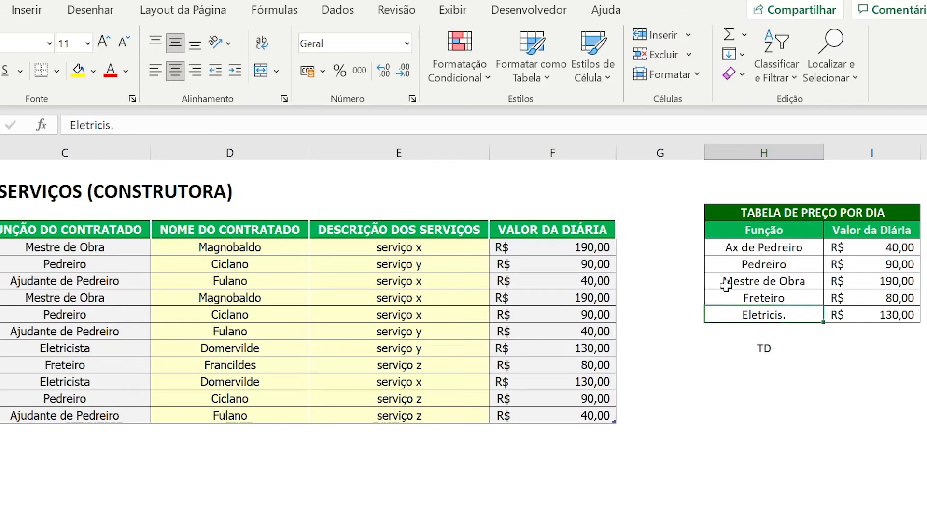
drag(550, 194, 584, 471)
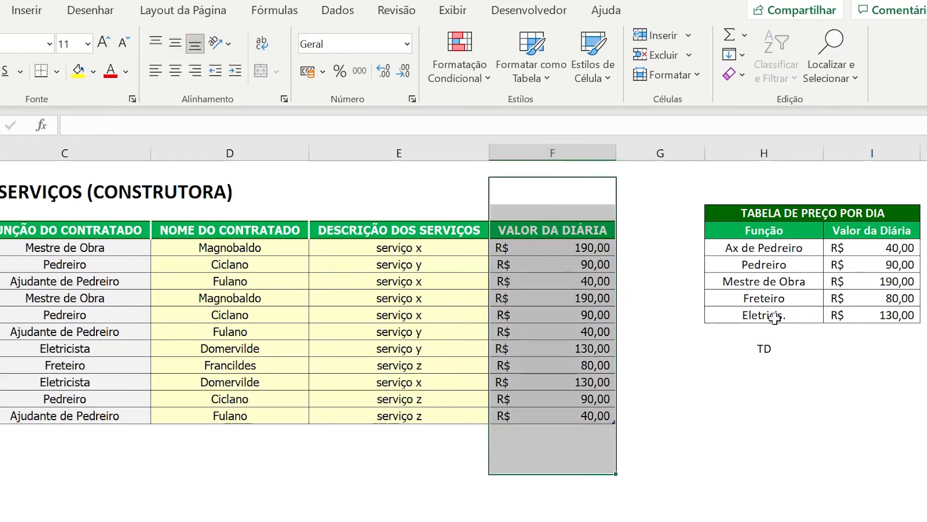
click(775, 317)
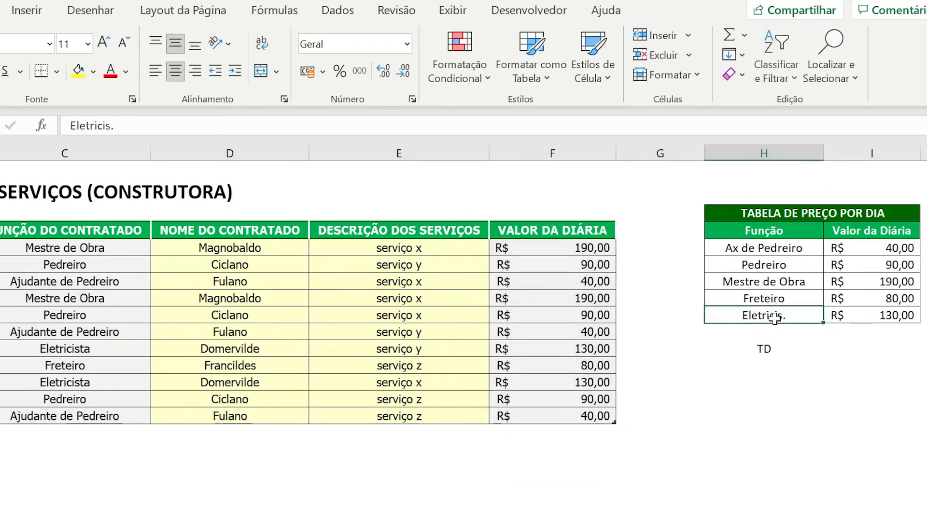
drag(768, 247, 782, 319)
drag(566, 185, 507, 447)
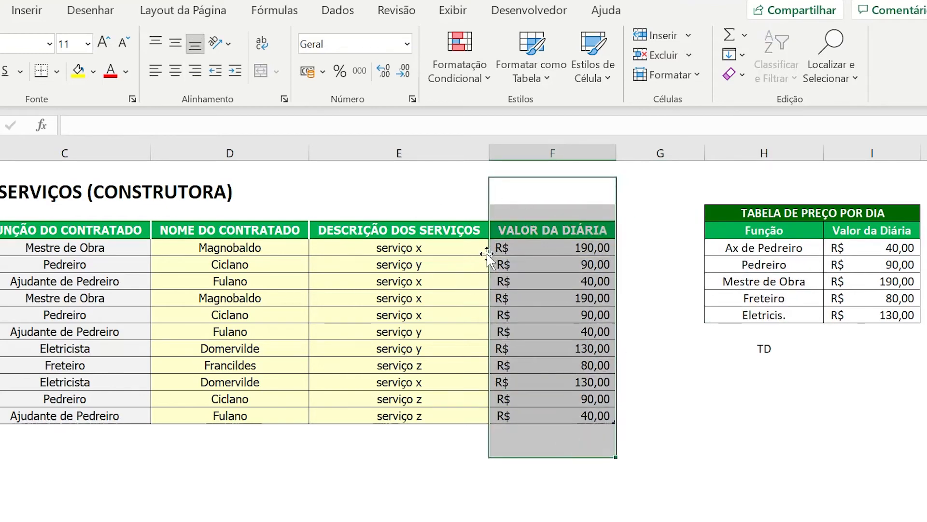
click(548, 234)
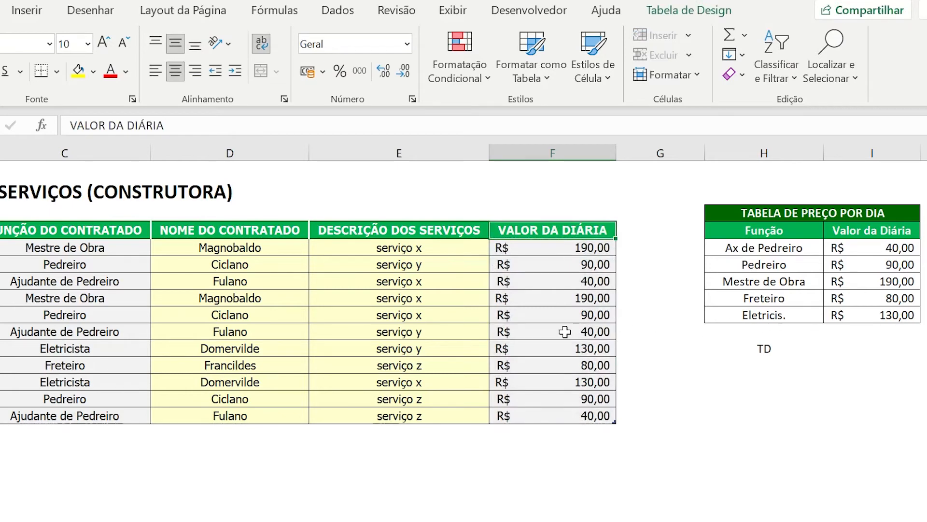
- Select the whole CONTROLE DE SERVIÇOS table, from the Data column to VALOR DA DIÁRIA, including its header row
click(764, 349)
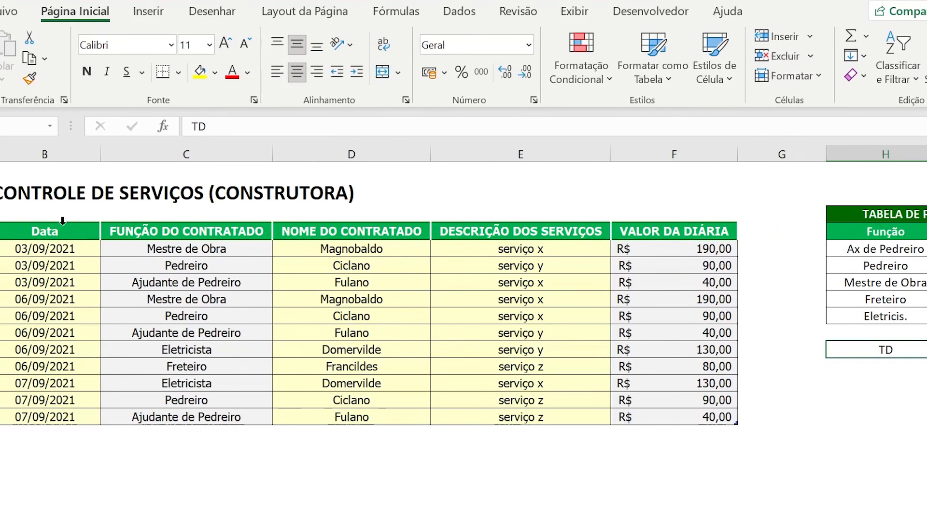
click(52, 232)
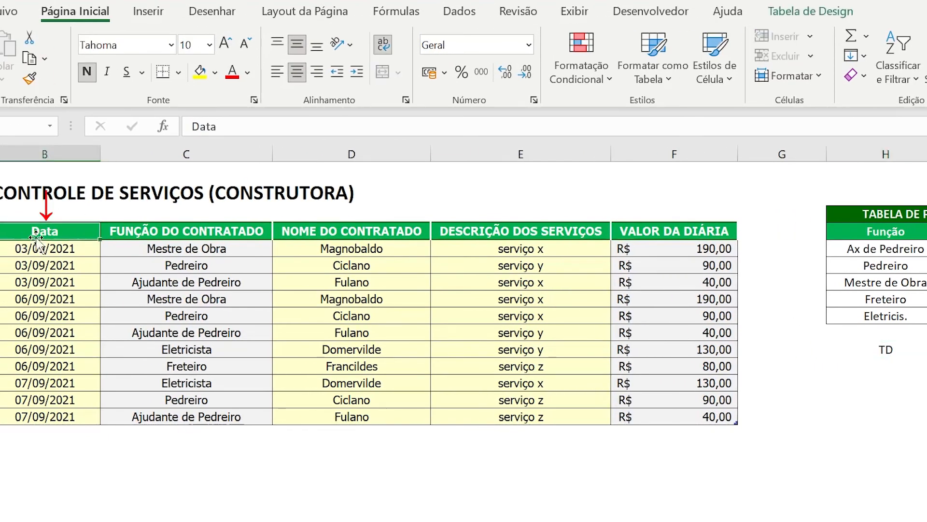
key(ctrl+shift+space)
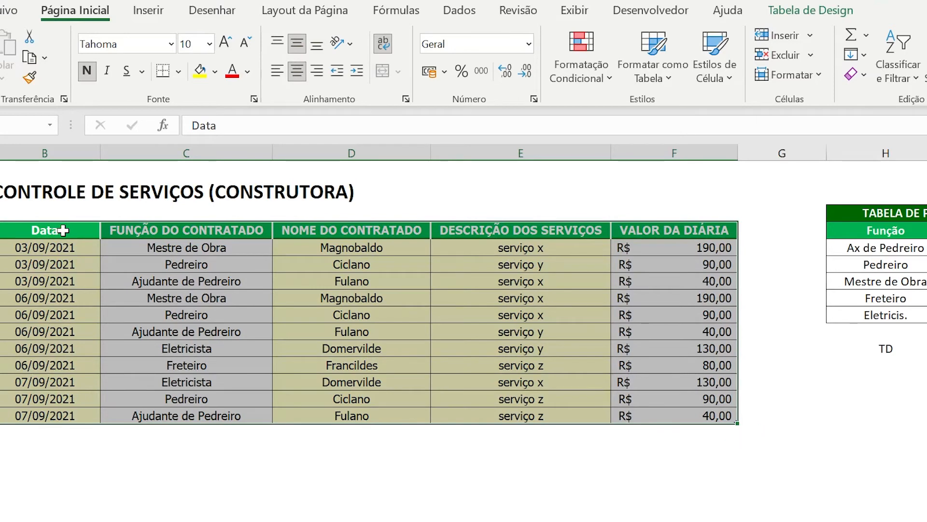
- Check which source table the pivot table dialog proposes, cancel it, and compare with the table's name property
click(155, 14)
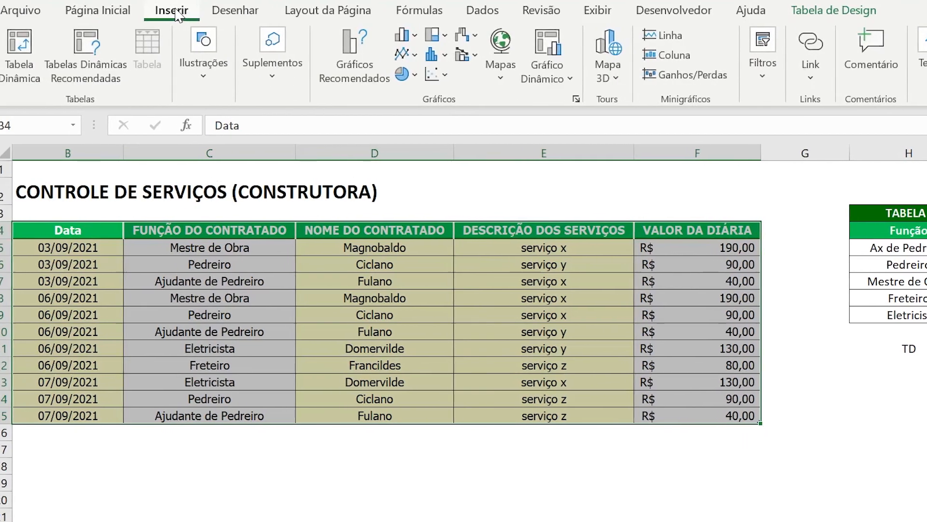
click(41, 75)
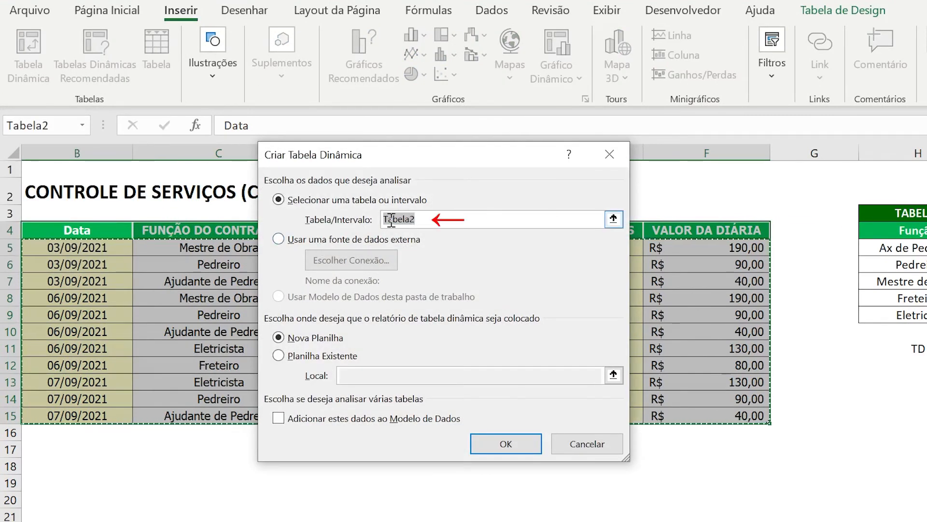
click(593, 442)
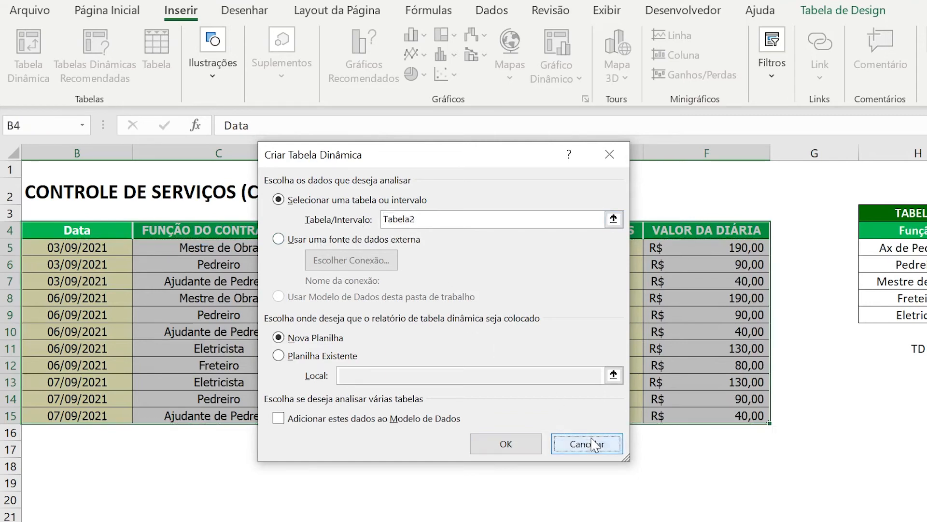
click(843, 12)
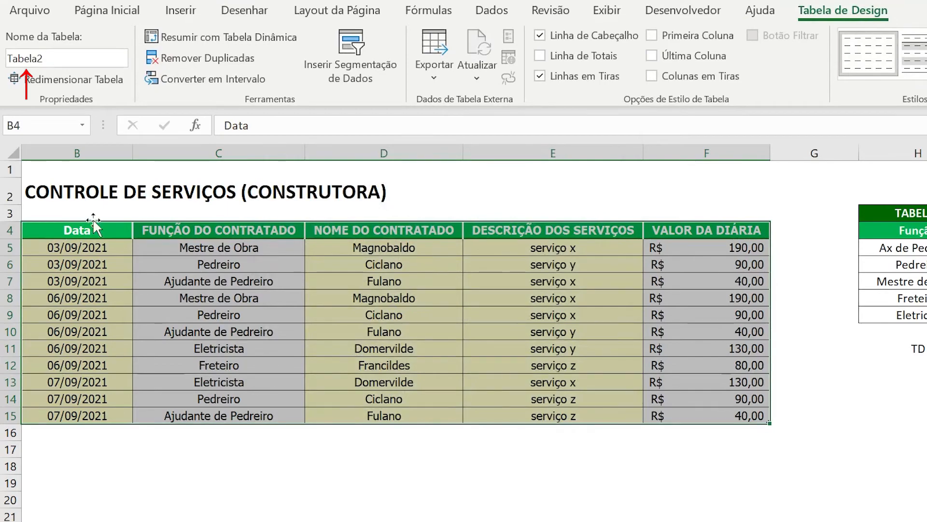
- Insert a pivot table from Tabela2 on the existing sheet at 'Lançamentos Janeiro'!$H$11, replacing the TD placeholder
click(179, 11)
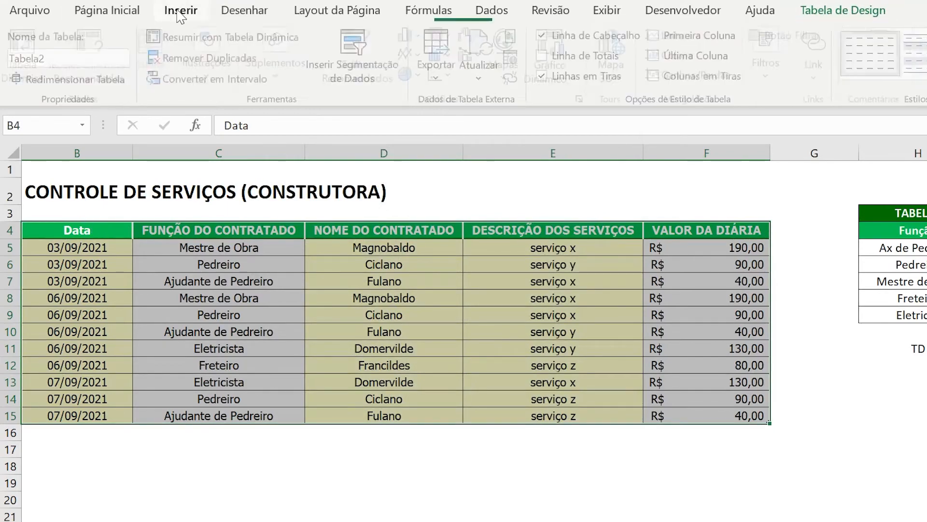
click(15, 59)
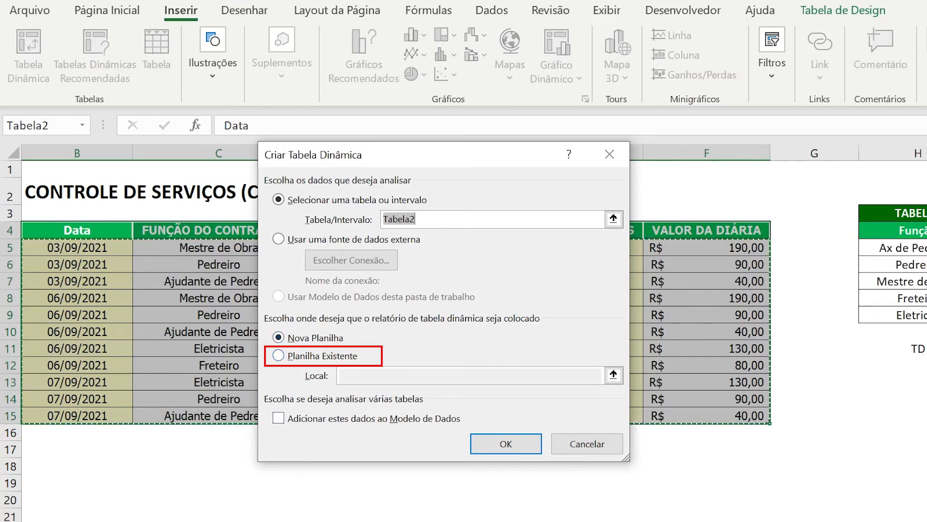
click(282, 359)
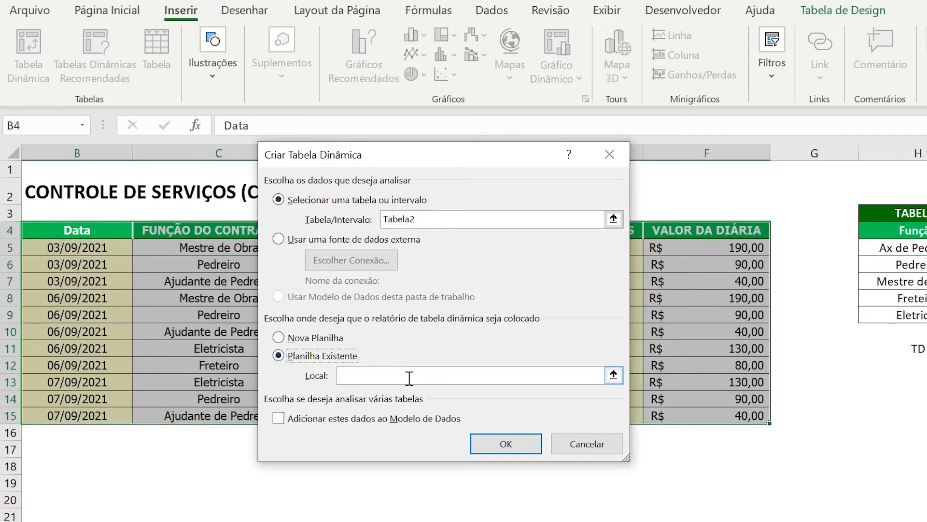
click(614, 375)
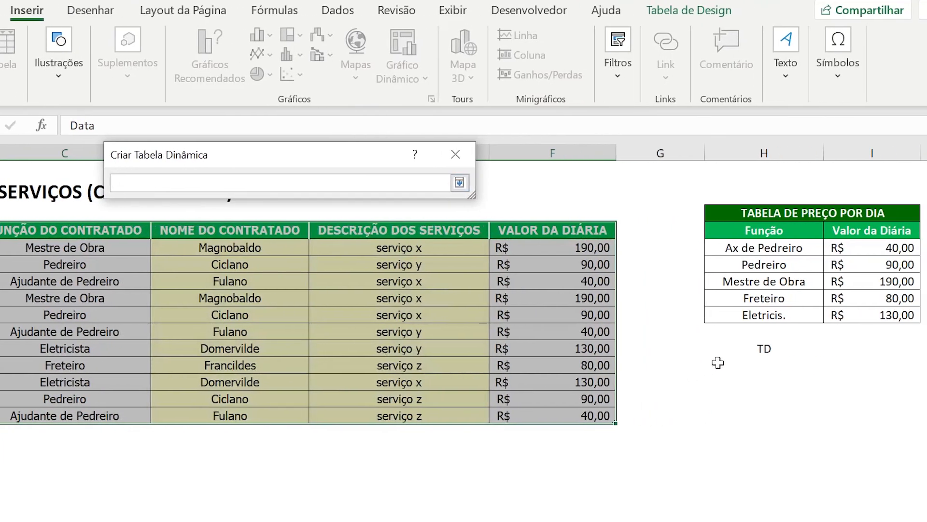
click(910, 350)
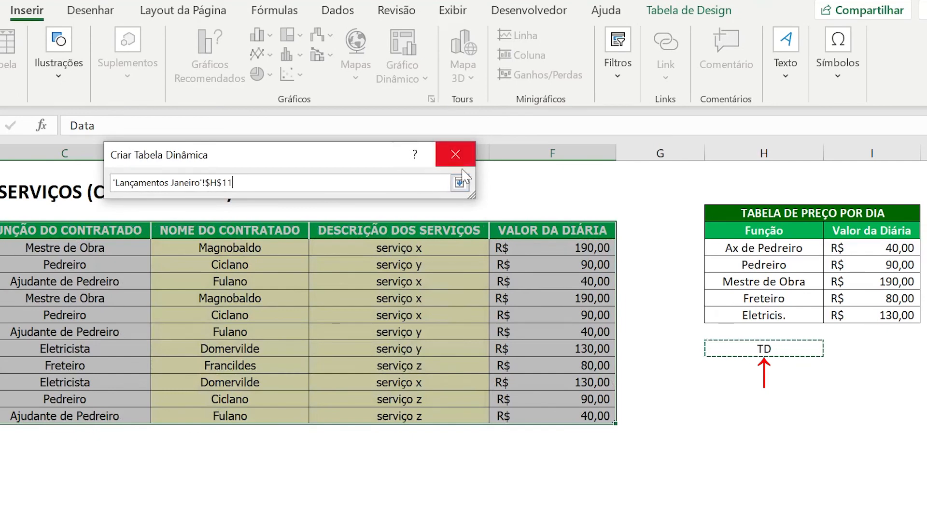
click(459, 182)
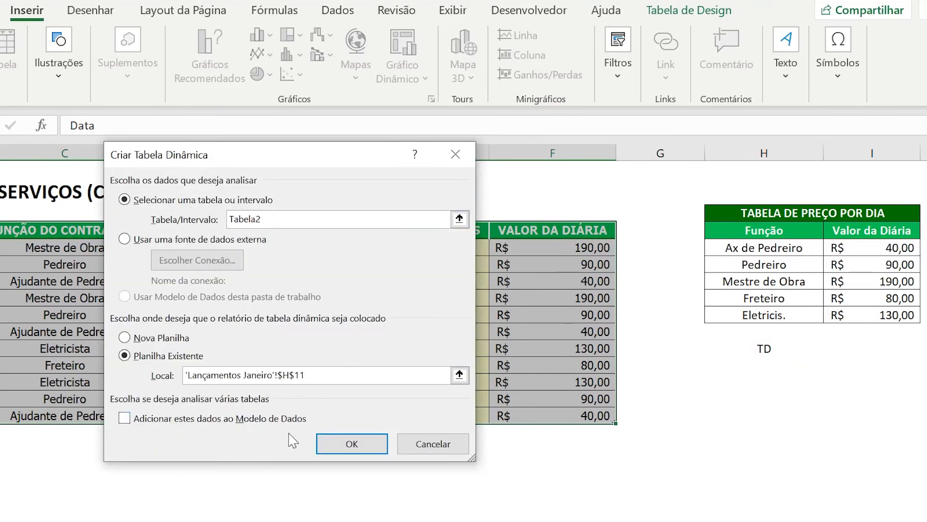
click(334, 446)
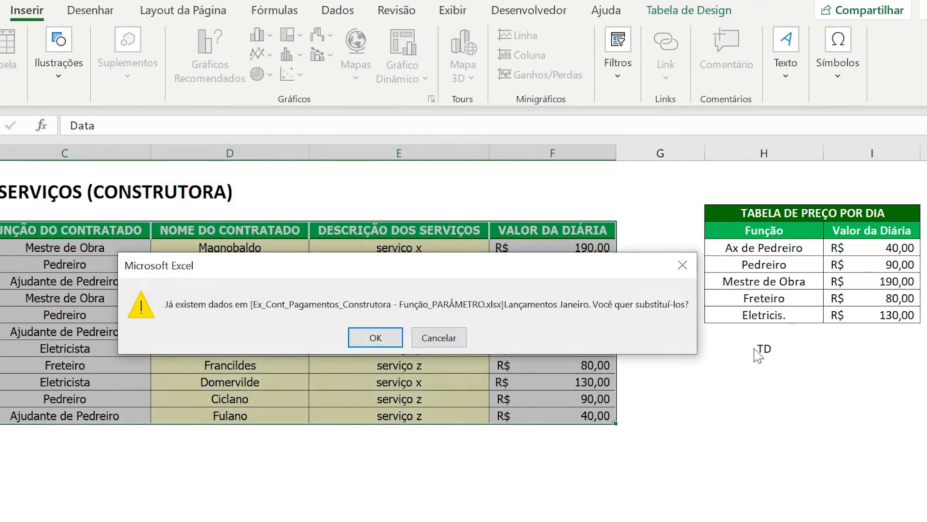
click(379, 340)
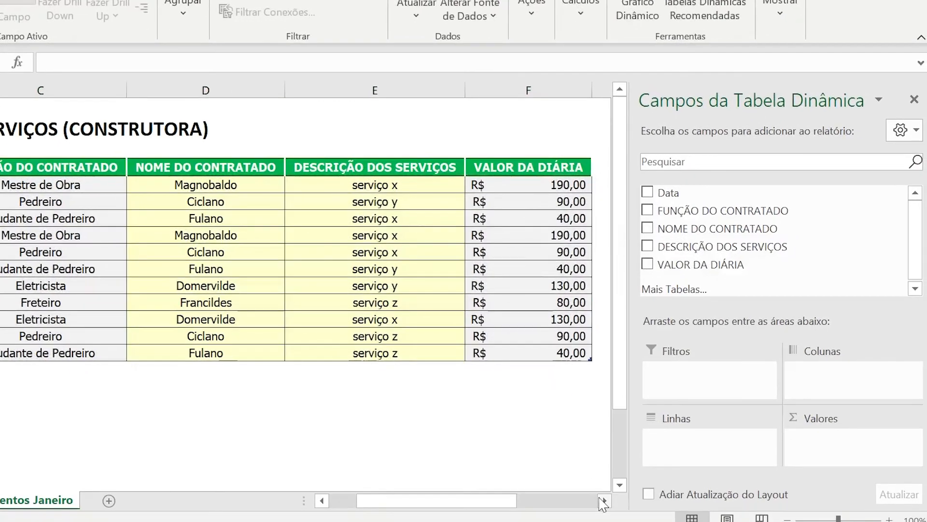
- Add NOME DO CONTRATADO to the pivot table's rows and VALOR DA DIÁRIA to its values
click(604, 502)
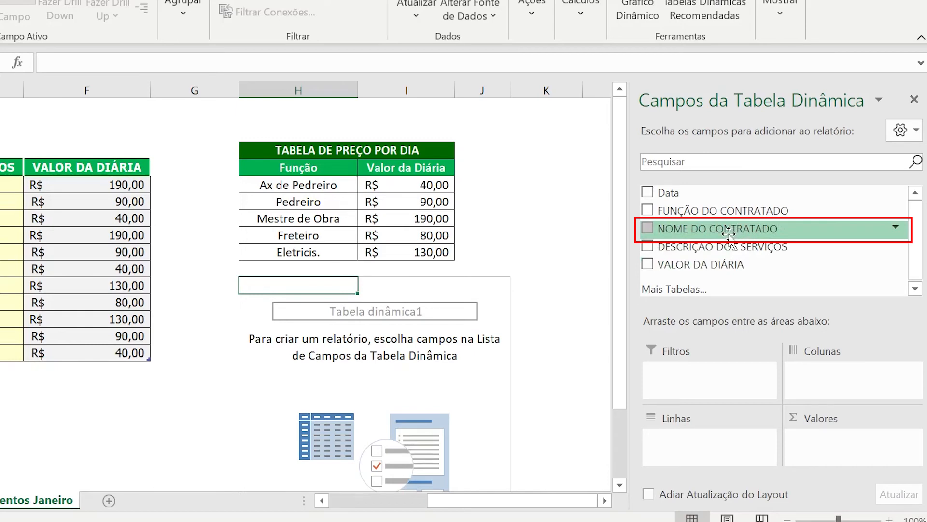
drag(729, 233, 714, 453)
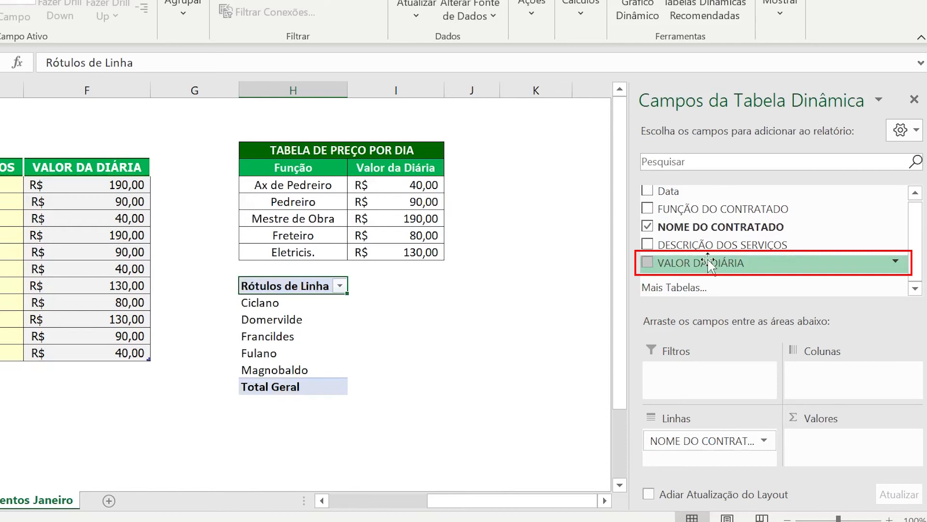
drag(709, 264, 835, 448)
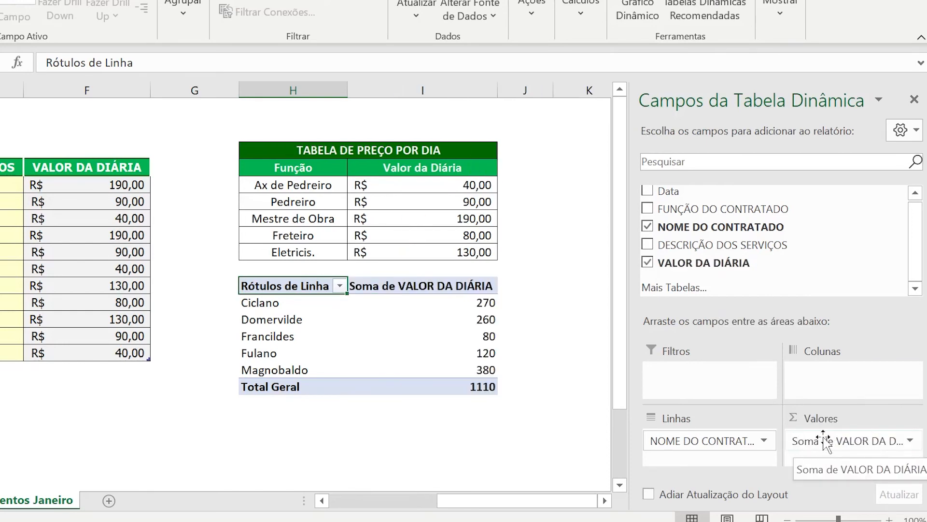
- Try Contagem as the summary calculation for the VALOR DA DIÁRIA value field, and set it back to Soma
click(911, 440)
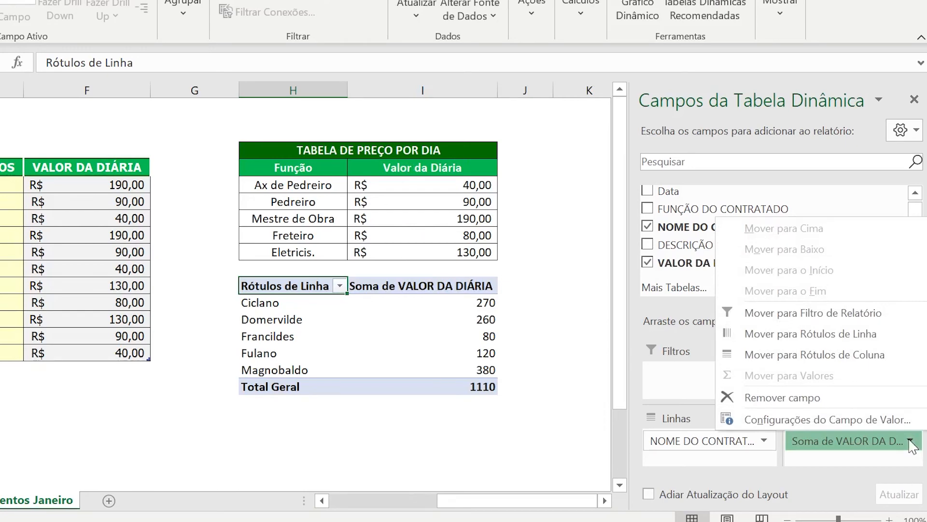
click(856, 426)
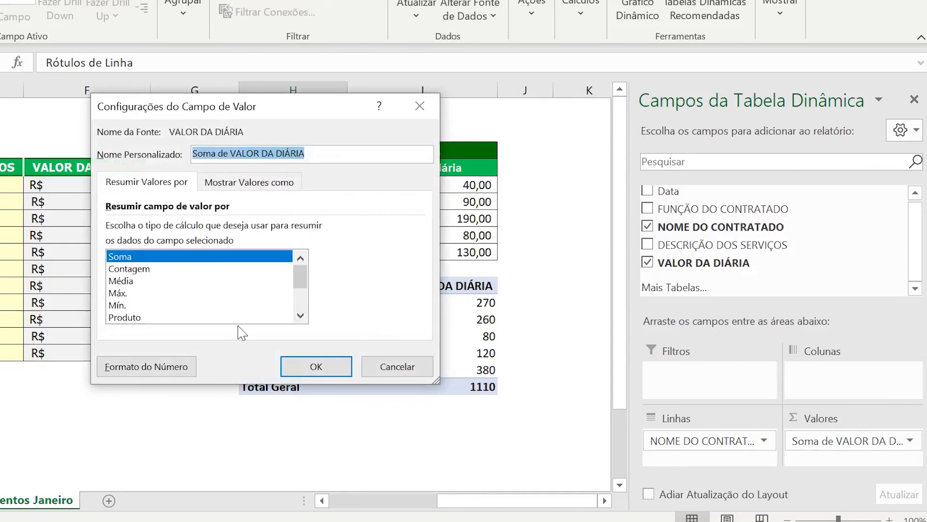
click(143, 271)
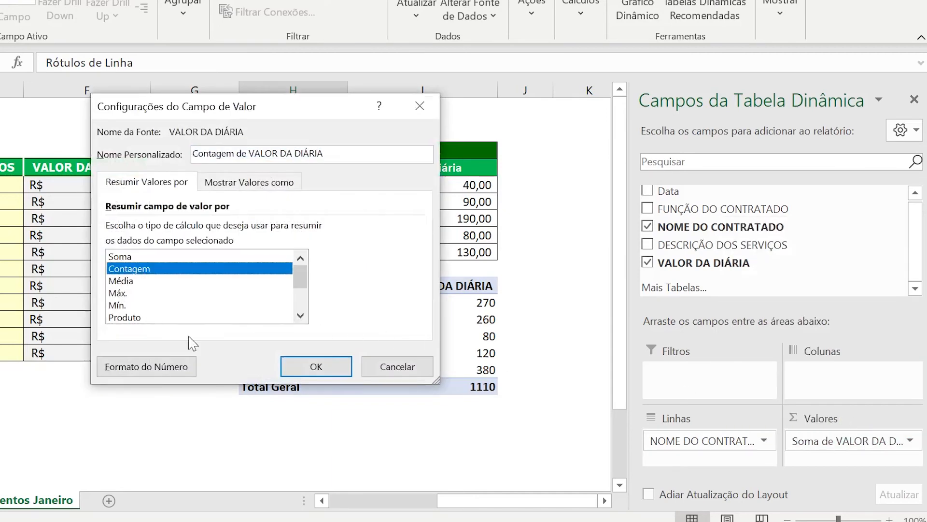
click(129, 258)
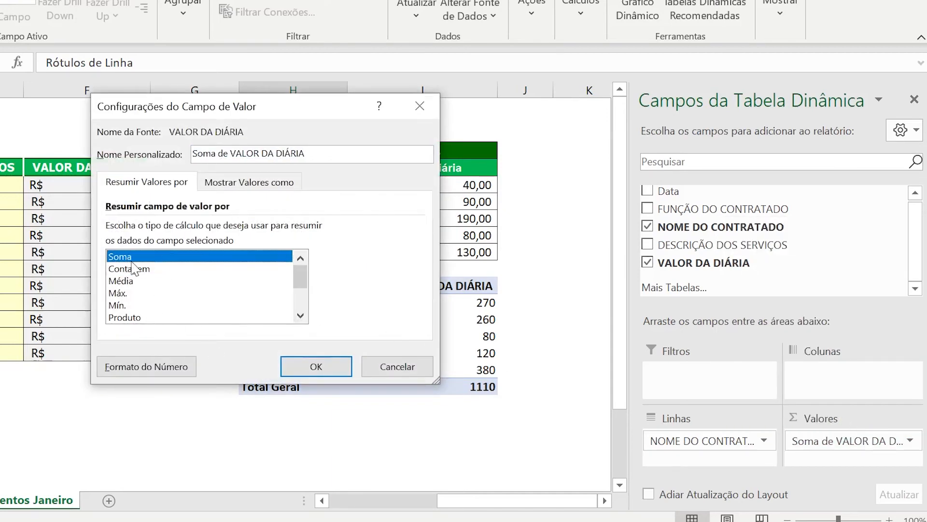
click(309, 363)
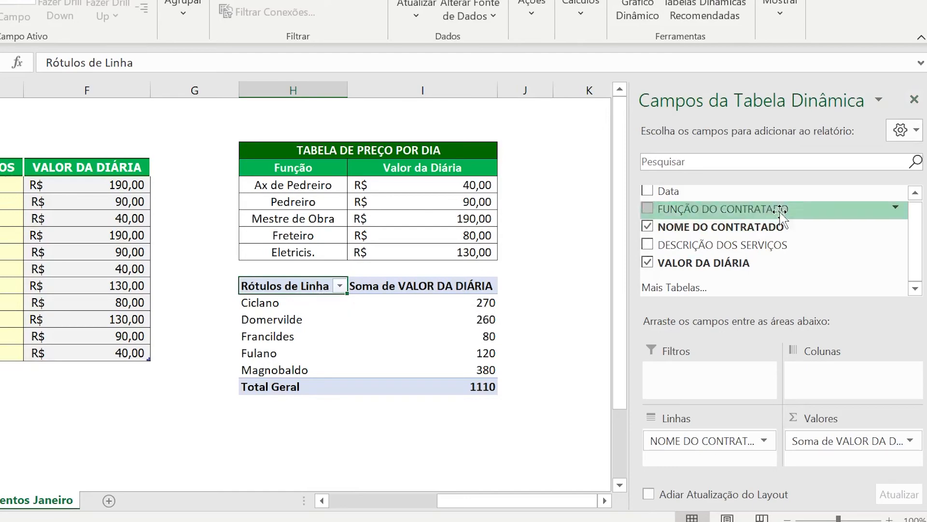
- Close the pivot table field list and rename the pivot table headers to NOME and VALOR TOTAL
click(915, 101)
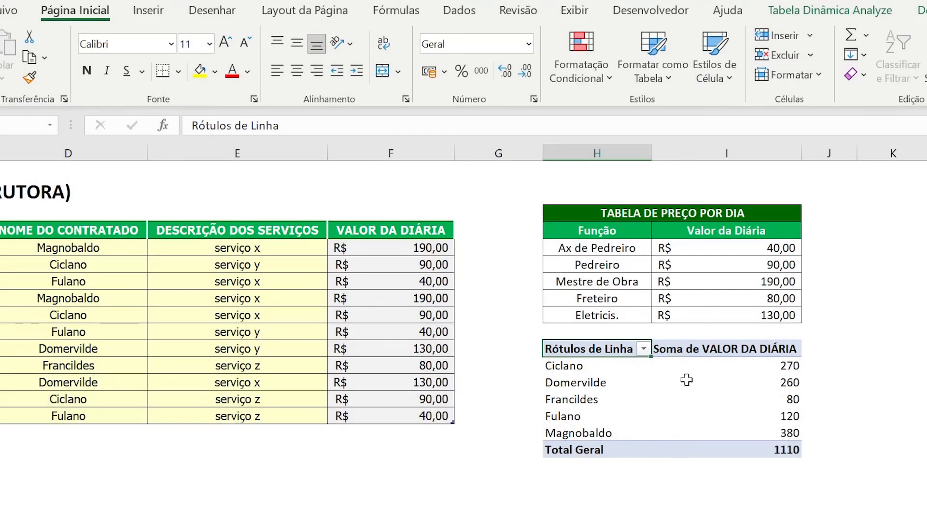
mouse_move(675, 397)
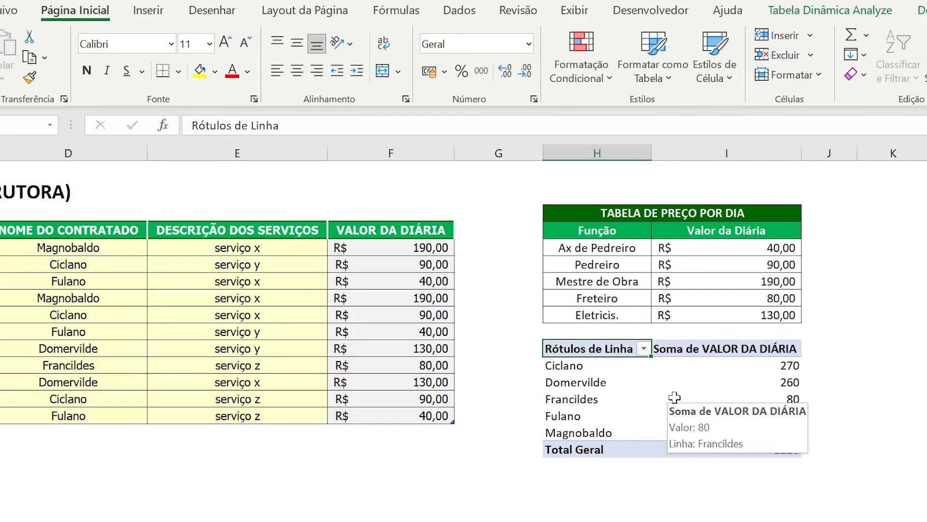
mouse_move(670, 366)
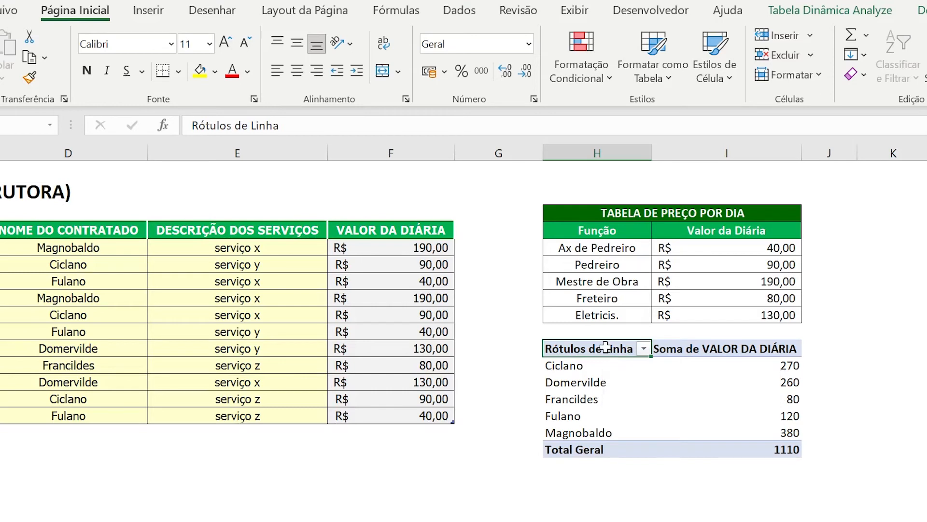
drag(598, 349, 708, 449)
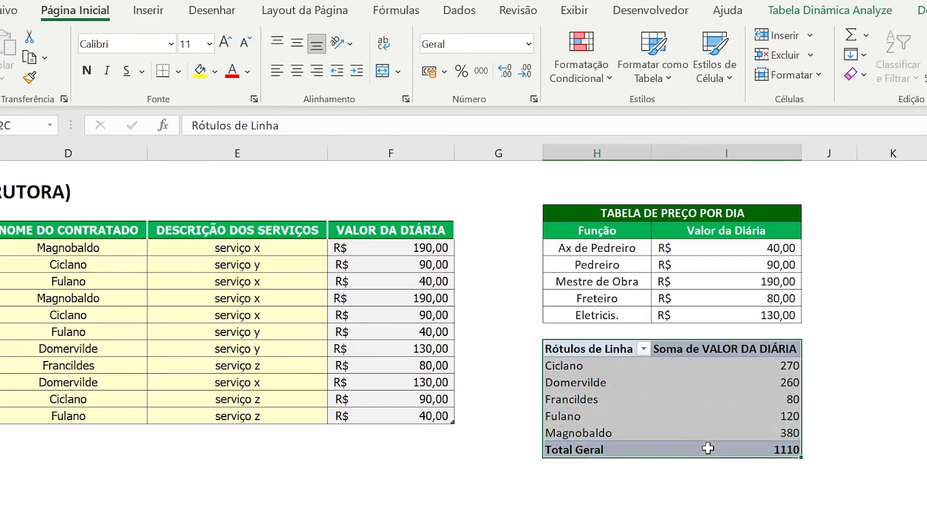
click(563, 349)
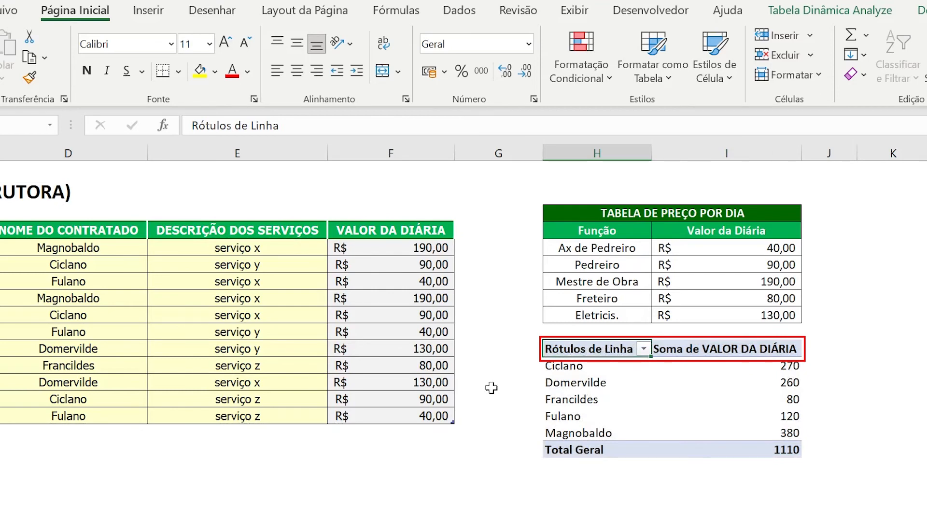
text(NOME)
key(Tab)
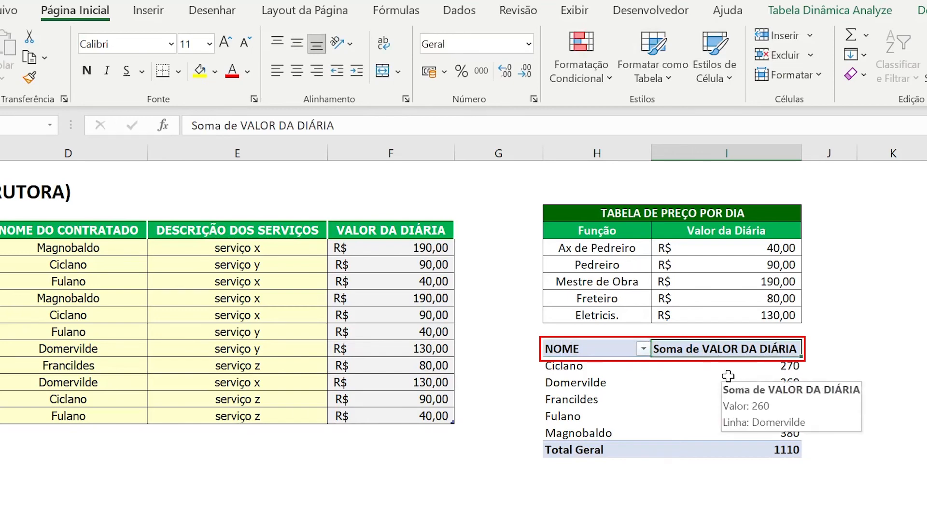
text(VALOR TOTAL)
key(Return)
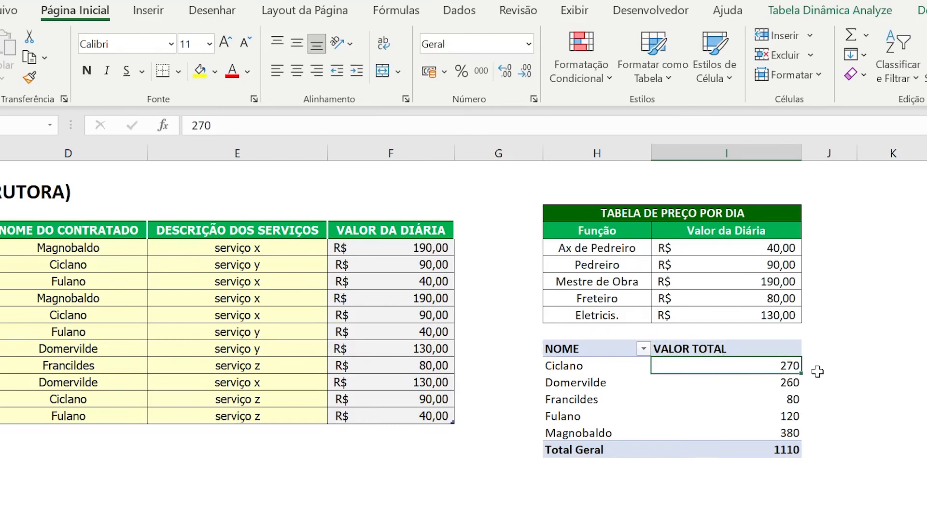
- Select the pivot table's VALOR TOTAL header and show the pivot table field list again
drag(784, 372, 793, 444)
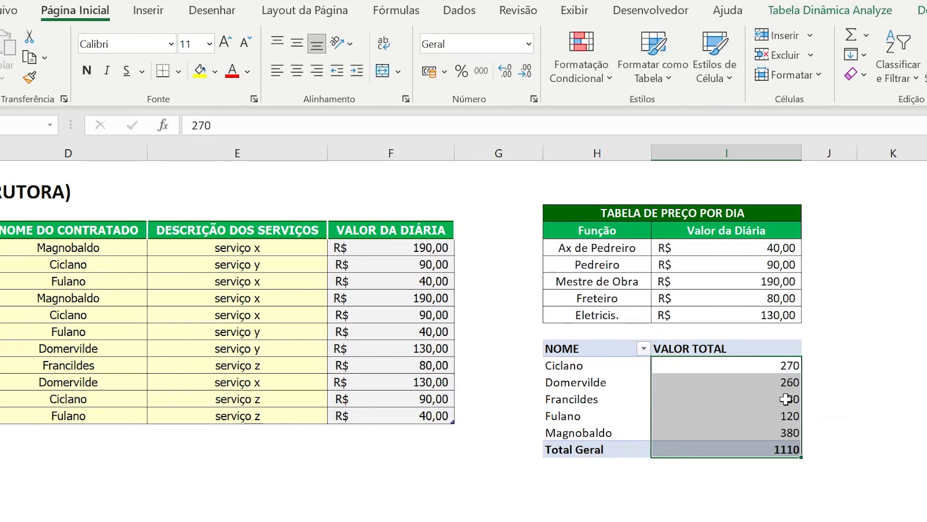
mouse_move(762, 367)
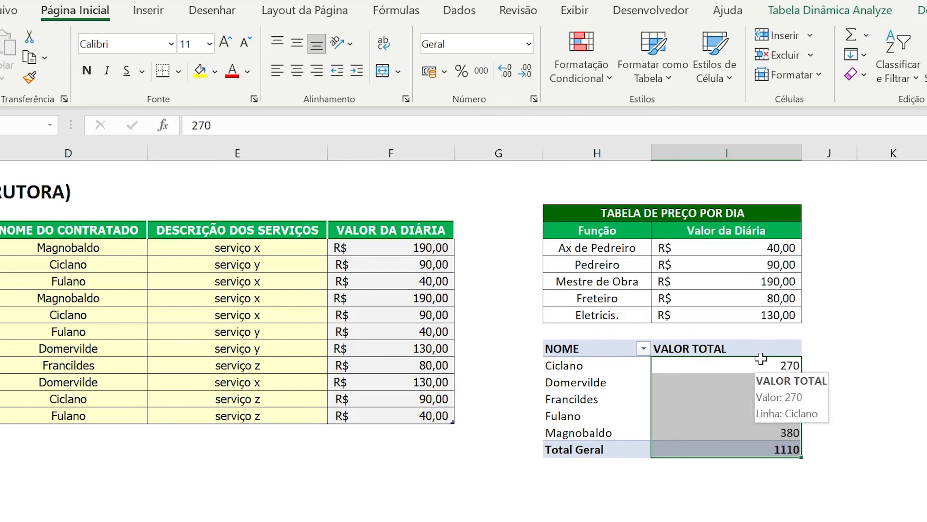
click(746, 348)
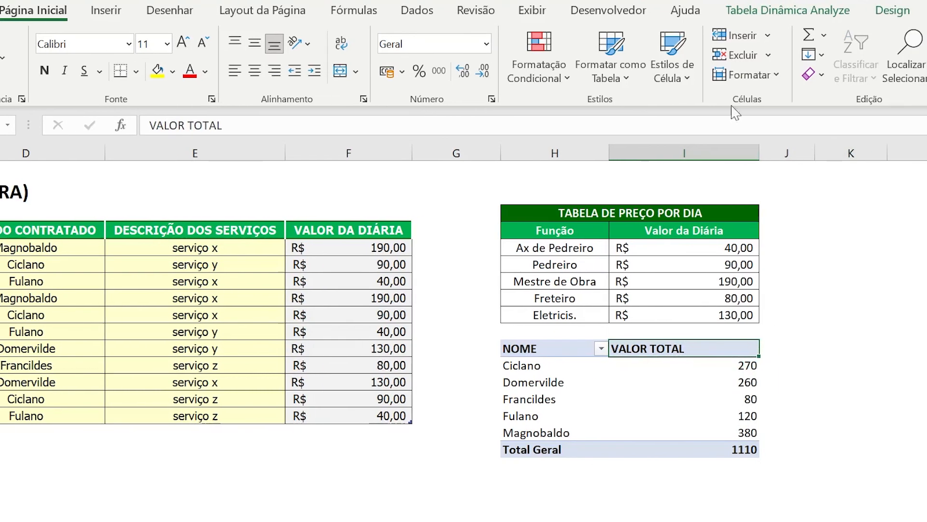
click(804, 11)
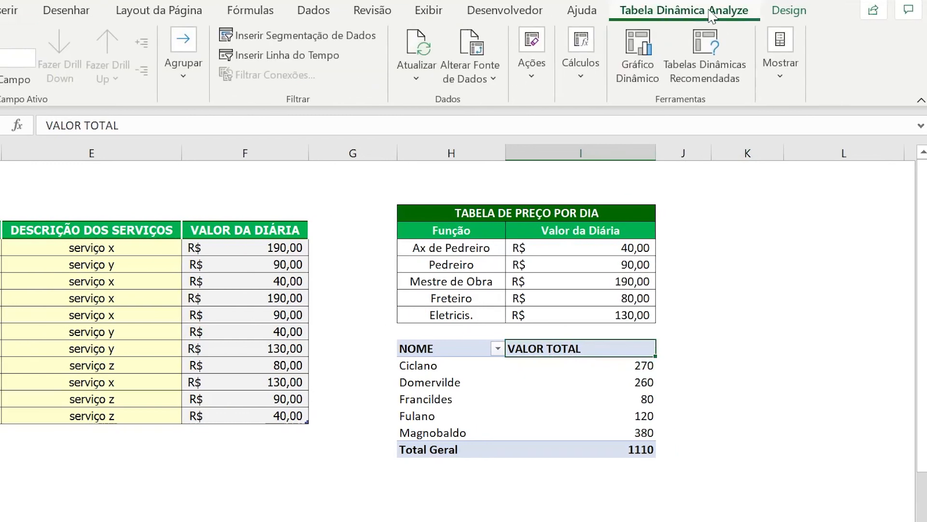
click(781, 77)
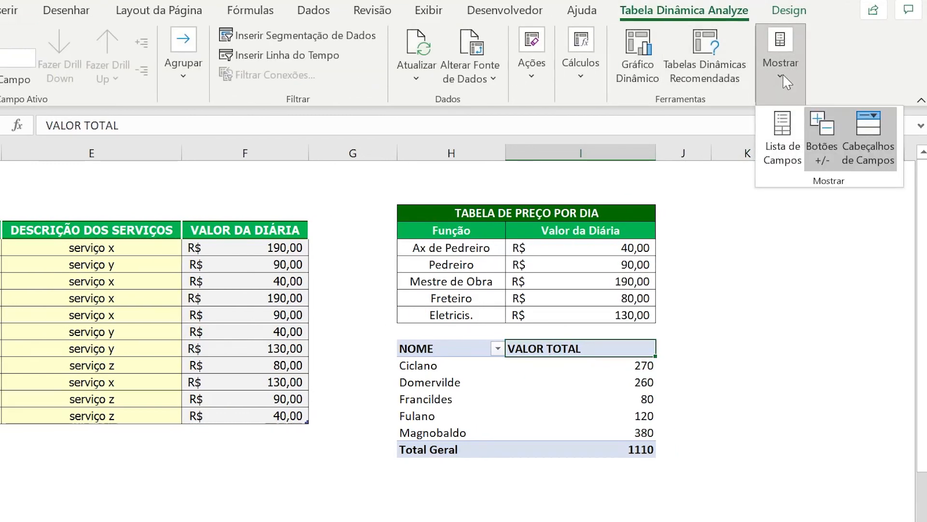
click(795, 123)
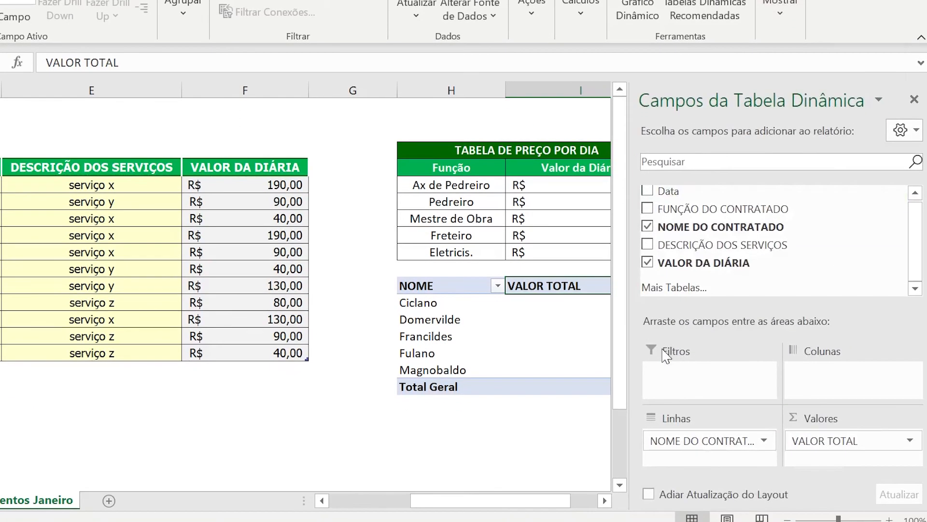
click(605, 500)
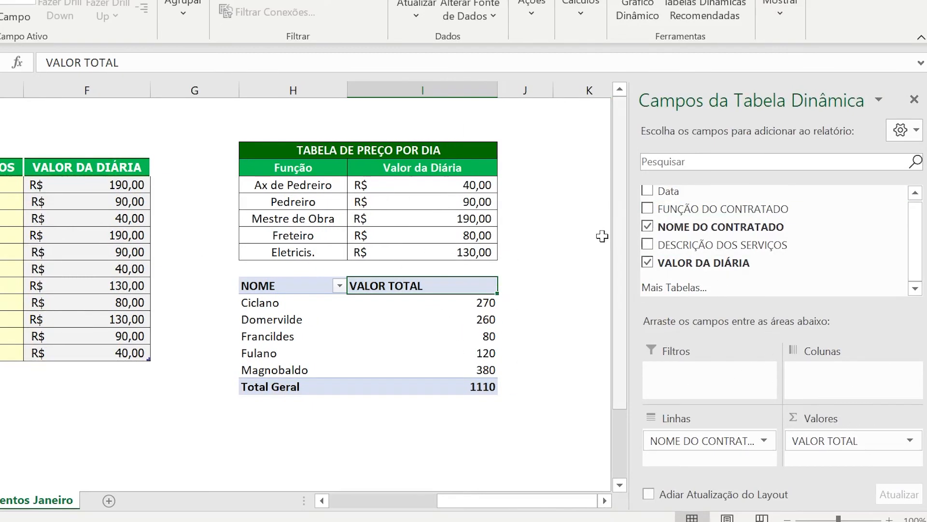
- Set the number format of the VALOR TOTAL value field to Moeda with the R$ symbol and 2 decimal places
click(911, 441)
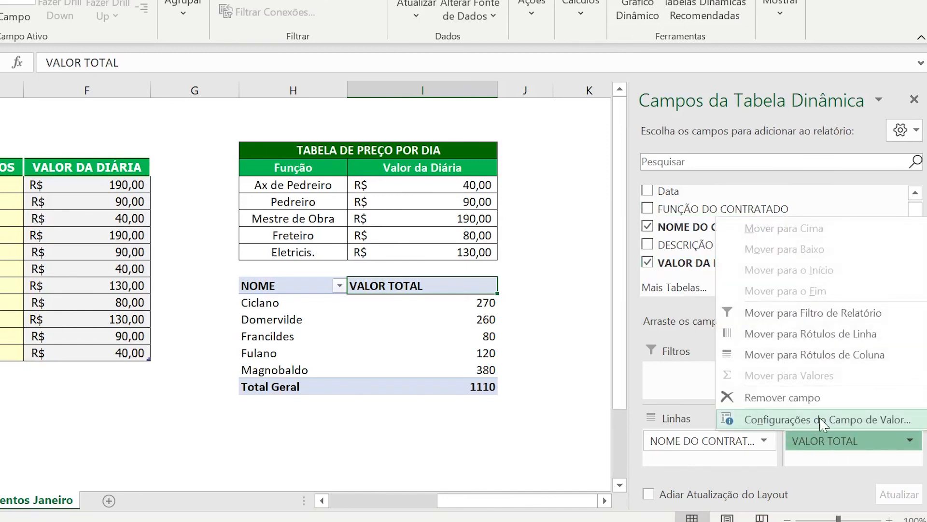
click(826, 420)
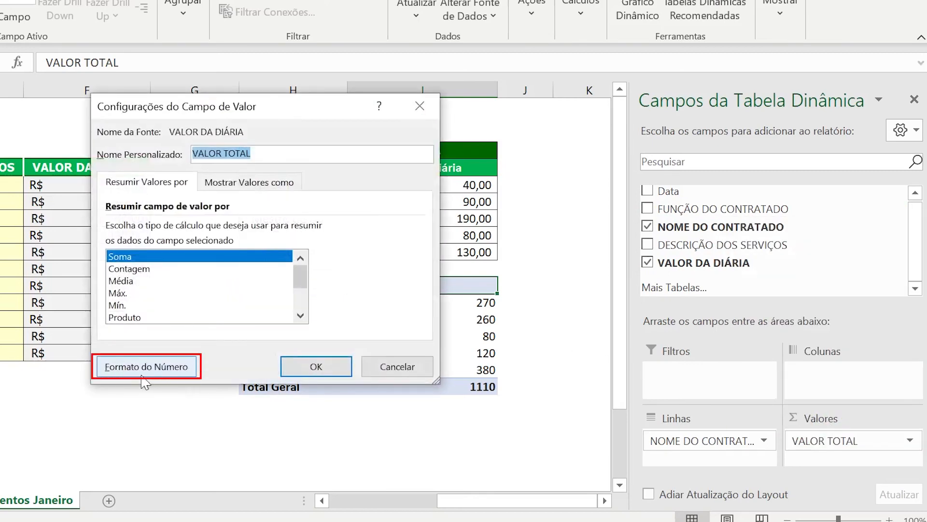
click(174, 375)
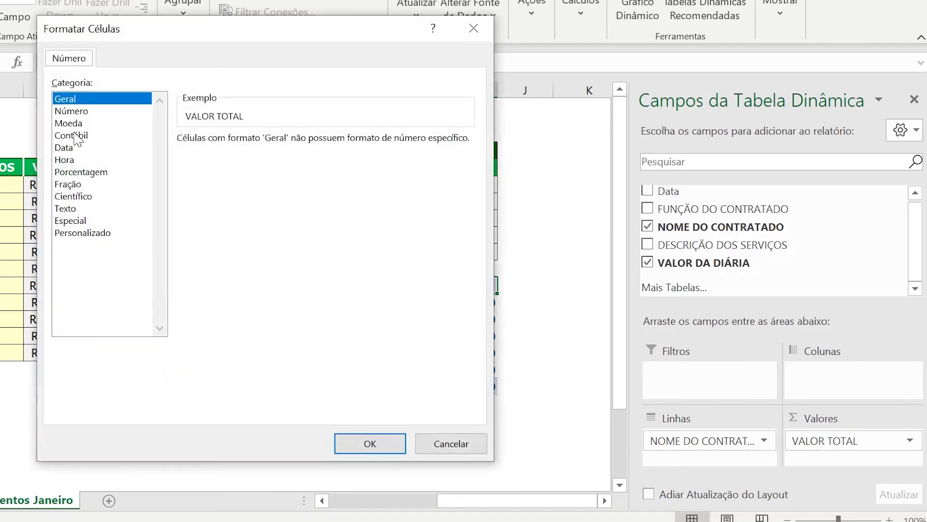
click(68, 123)
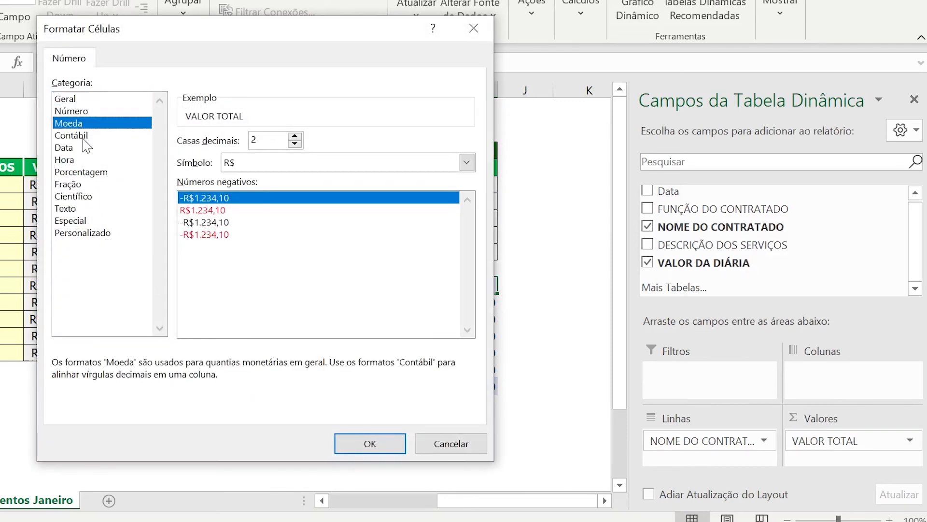
click(77, 135)
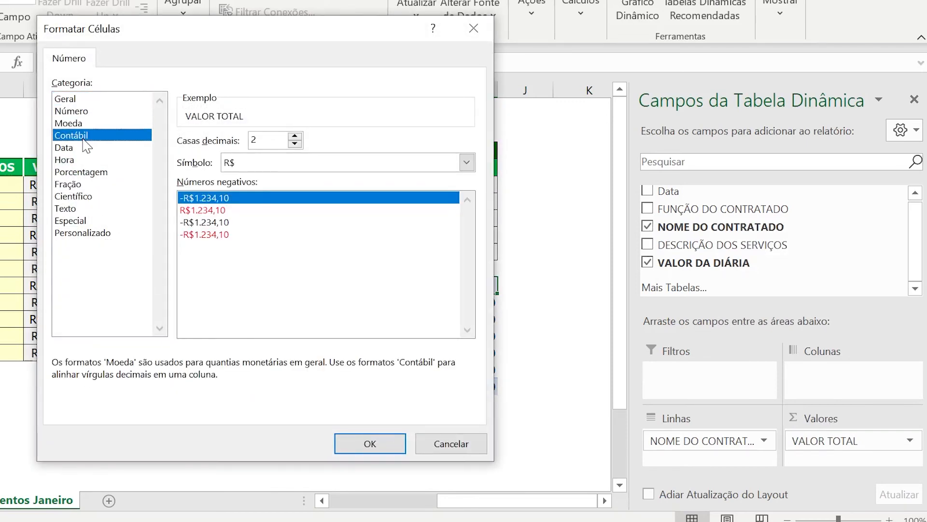
click(77, 124)
click(366, 442)
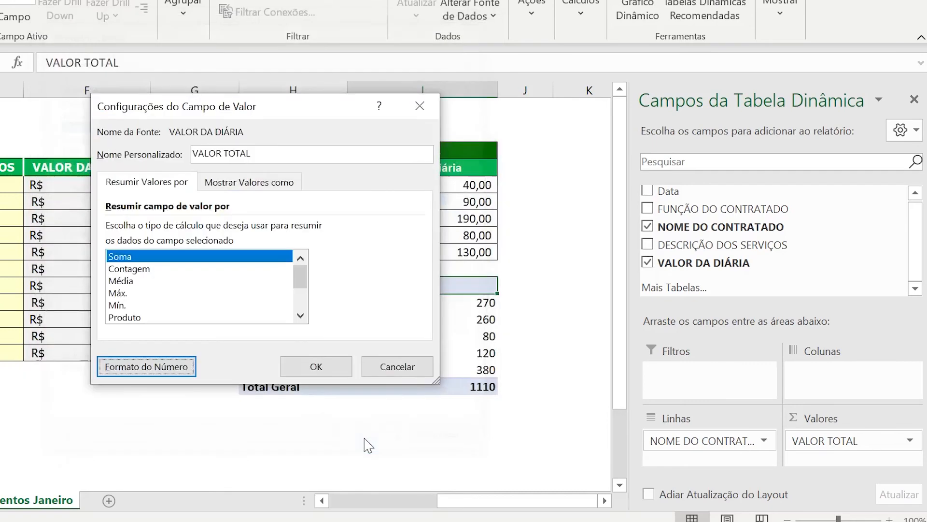
click(316, 366)
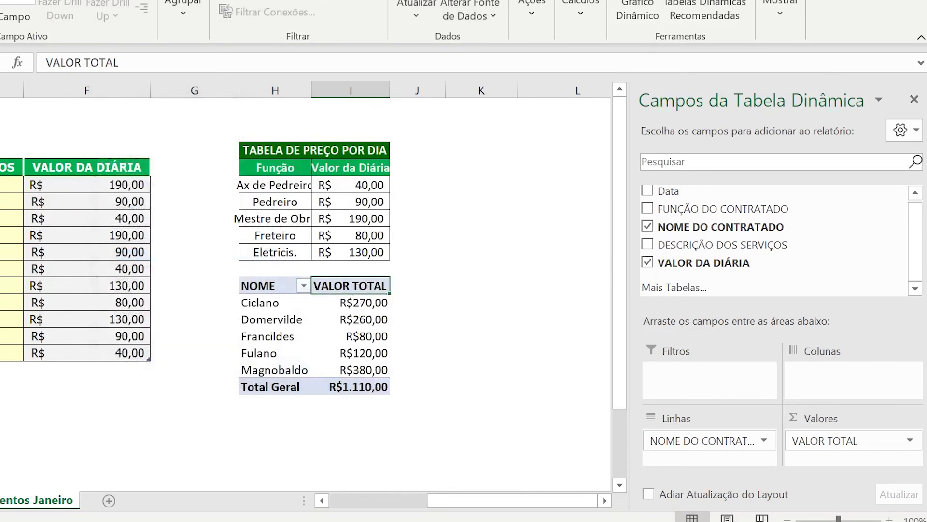
- Set the number format of the VALOR TOTAL value field to Contábil with the R$ symbol and 2 decimal places
click(914, 442)
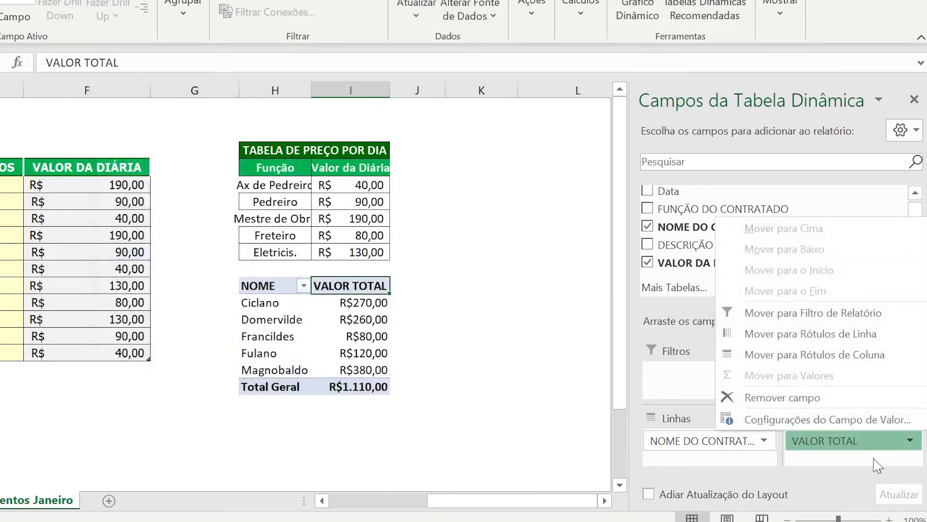
click(812, 418)
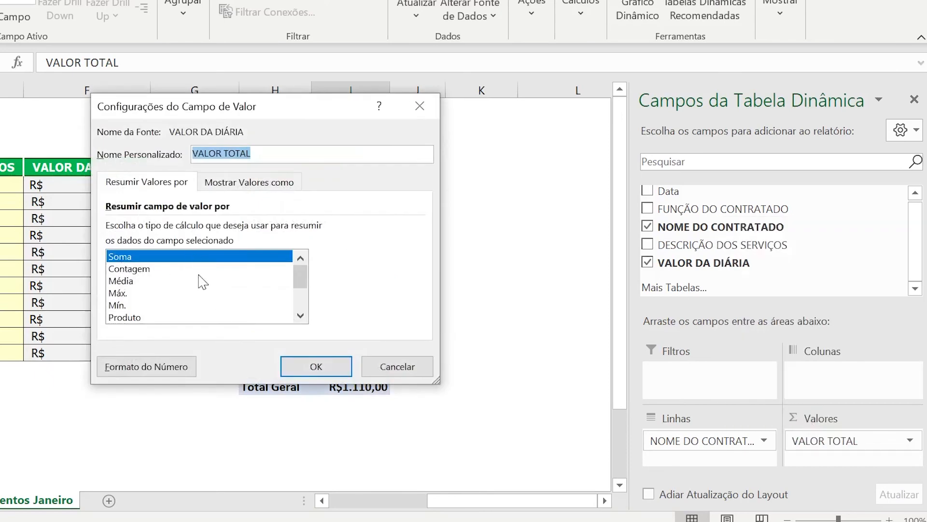
click(164, 367)
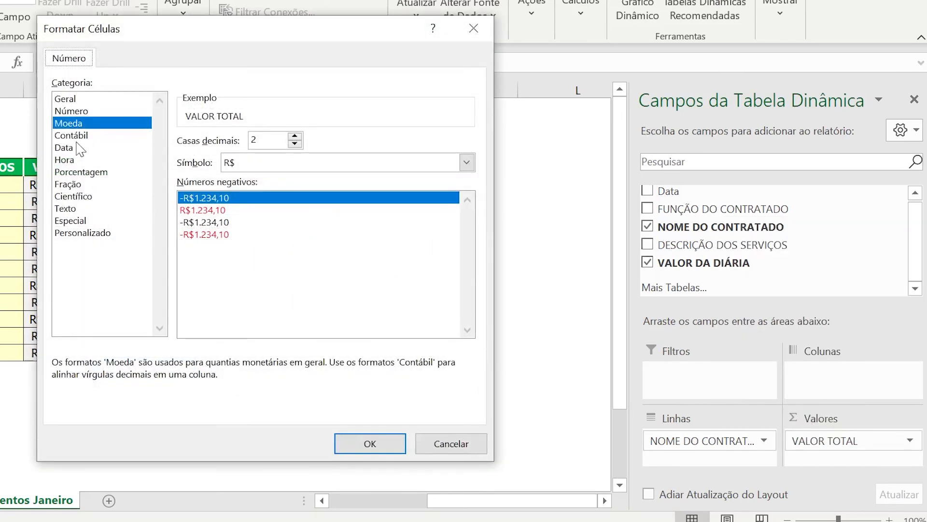
click(76, 135)
click(370, 443)
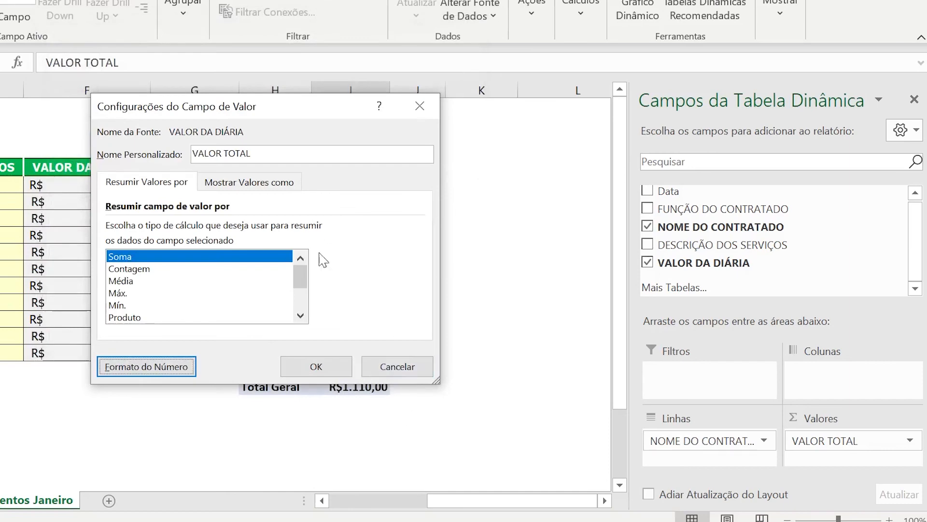
click(307, 366)
- Widen columns I and H to fit the price table and pivot table contents, and close the pivot table field list
drag(395, 89, 433, 89)
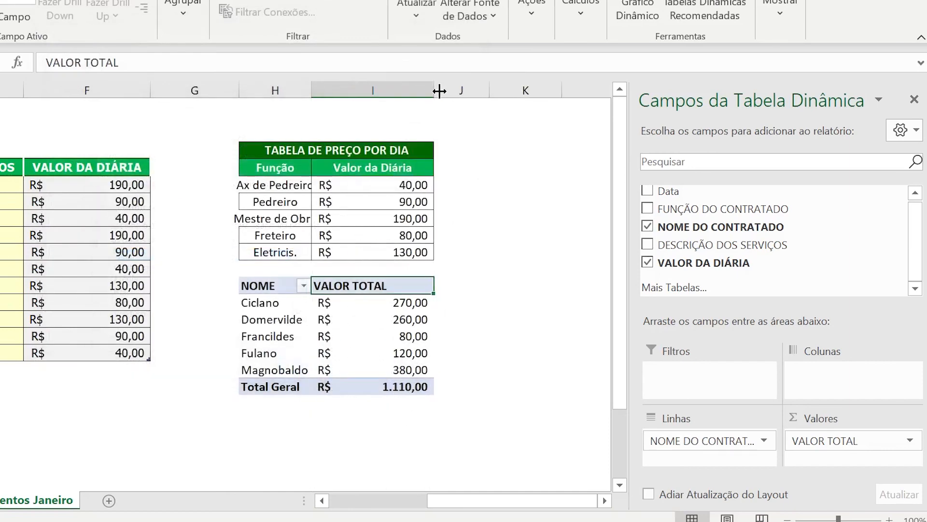
double_click(307, 89)
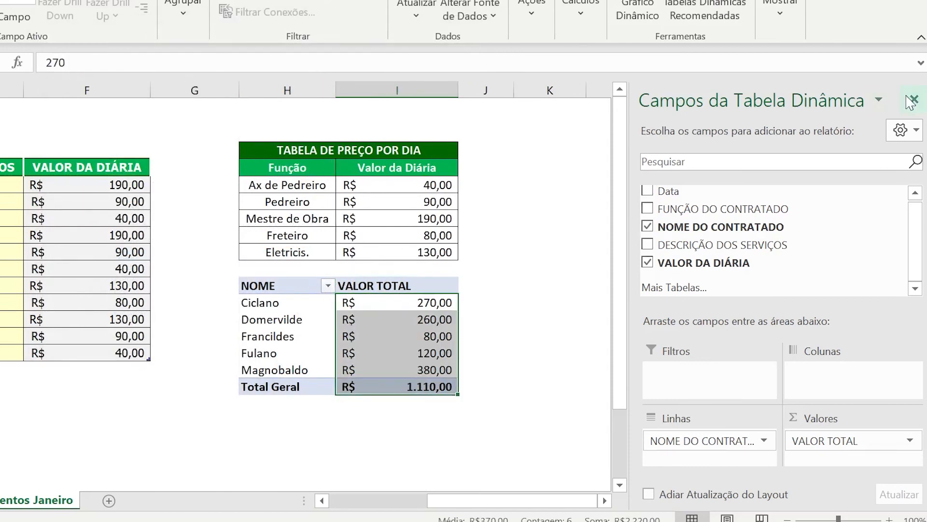
click(914, 100)
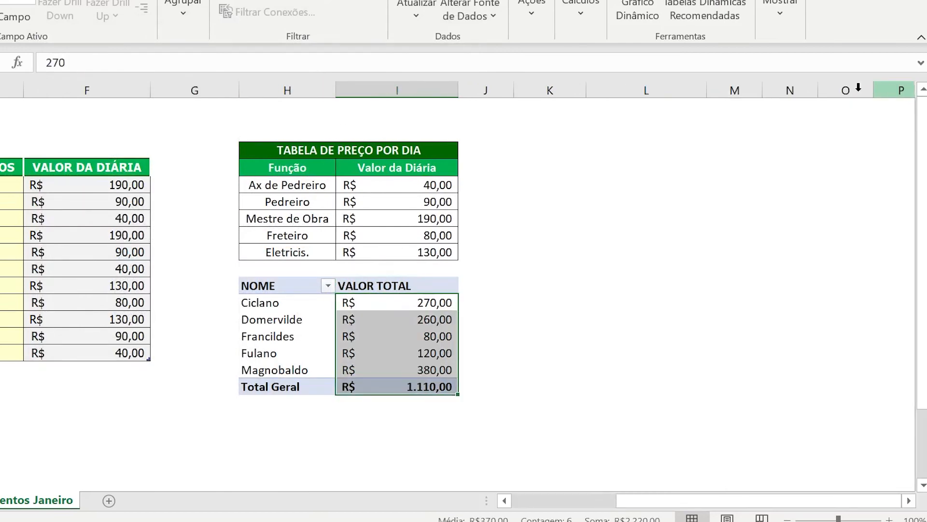
- Apply the Média pivot table style with light green rows and black header and total rows
click(288, 288)
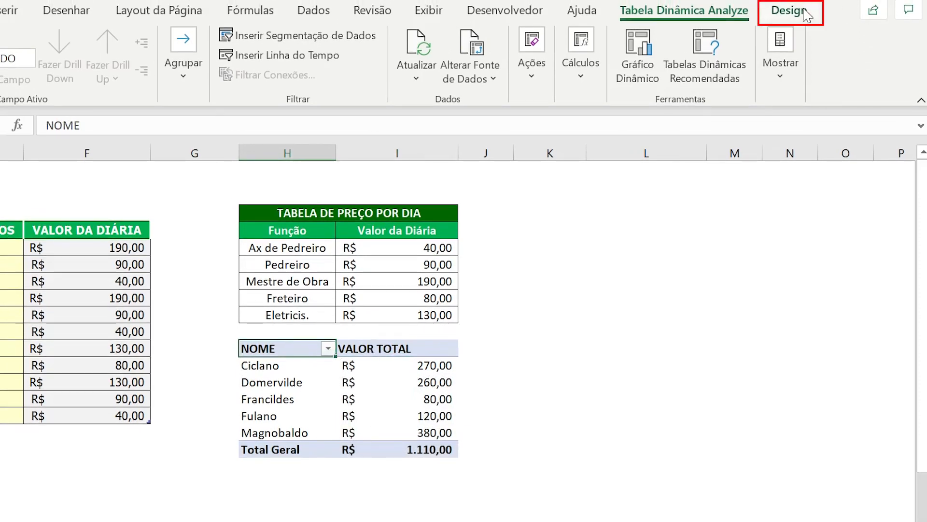
click(803, 12)
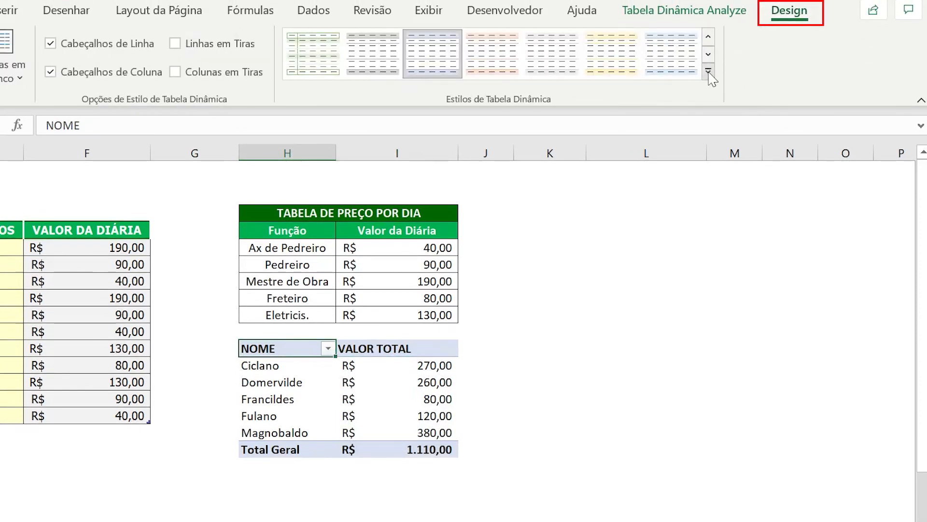
click(708, 72)
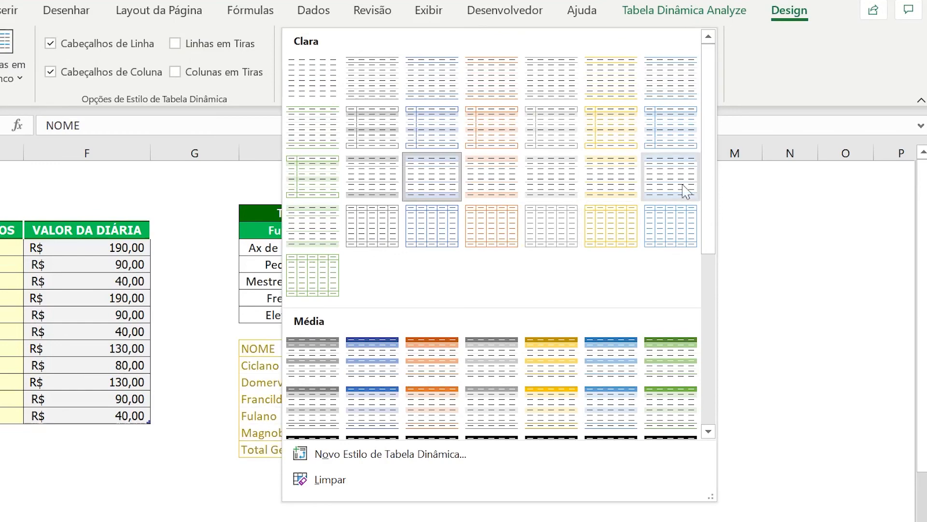
drag(714, 170, 714, 226)
click(670, 354)
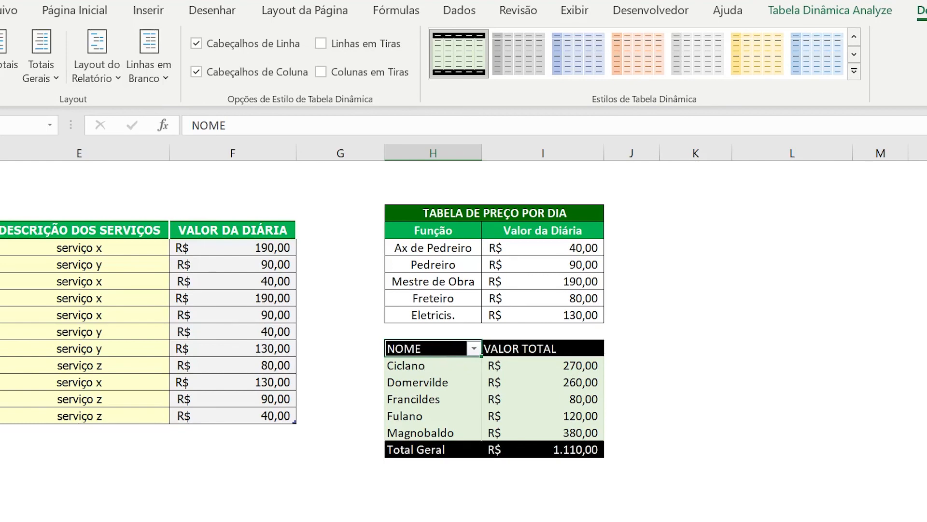
- Narrow the empty column G so the price and pivot tables sit close to the services table
scroll(463, 309, left, 4)
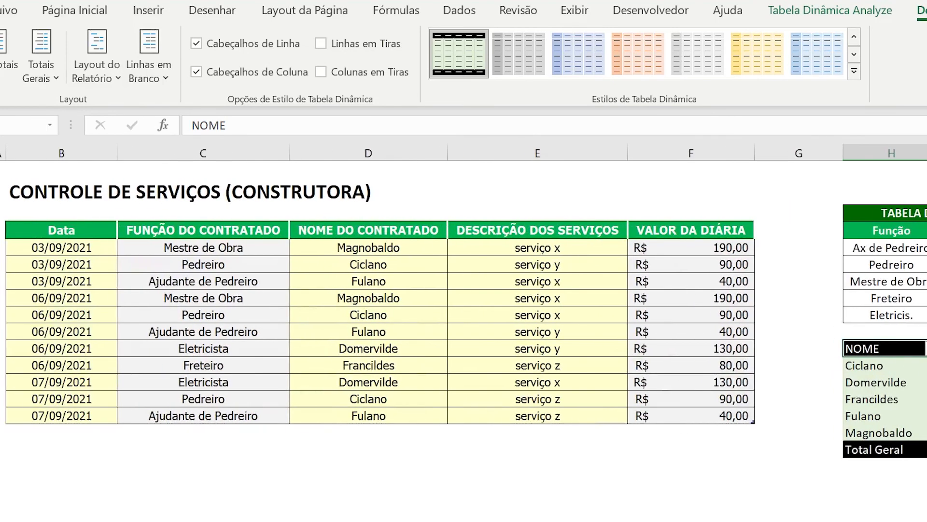
drag(762, 144, 705, 142)
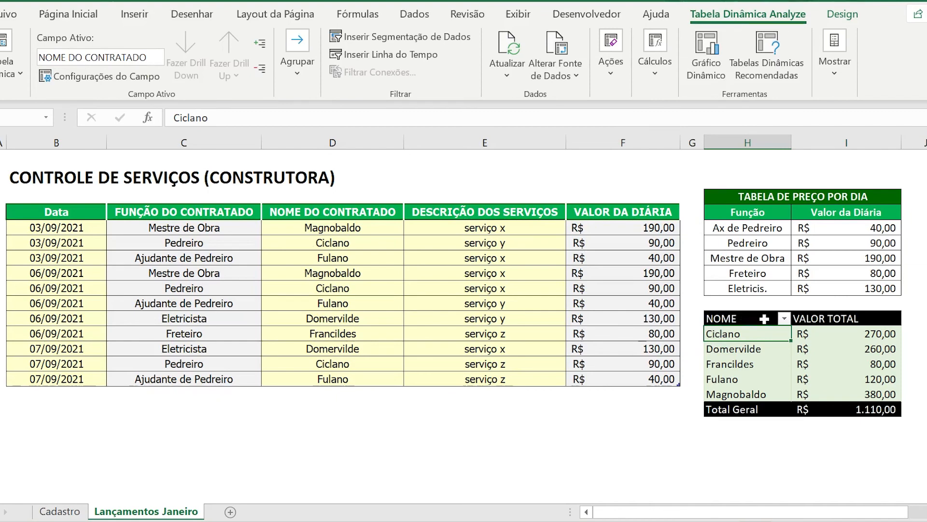
drag(38, 216, 582, 373)
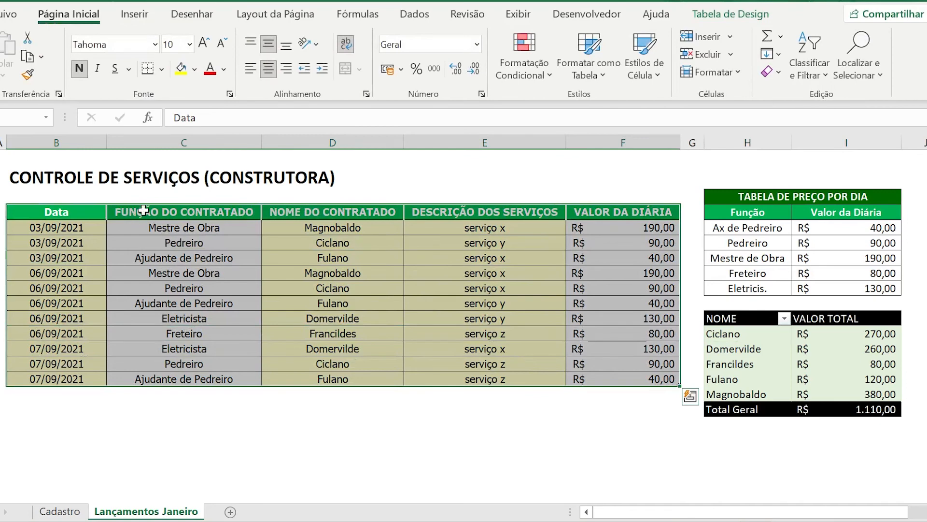
click(134, 13)
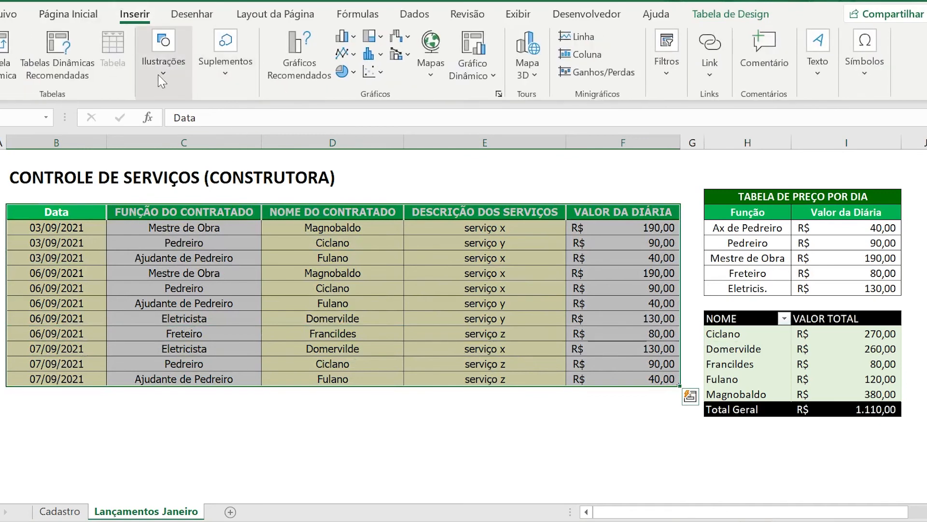
click(50, 178)
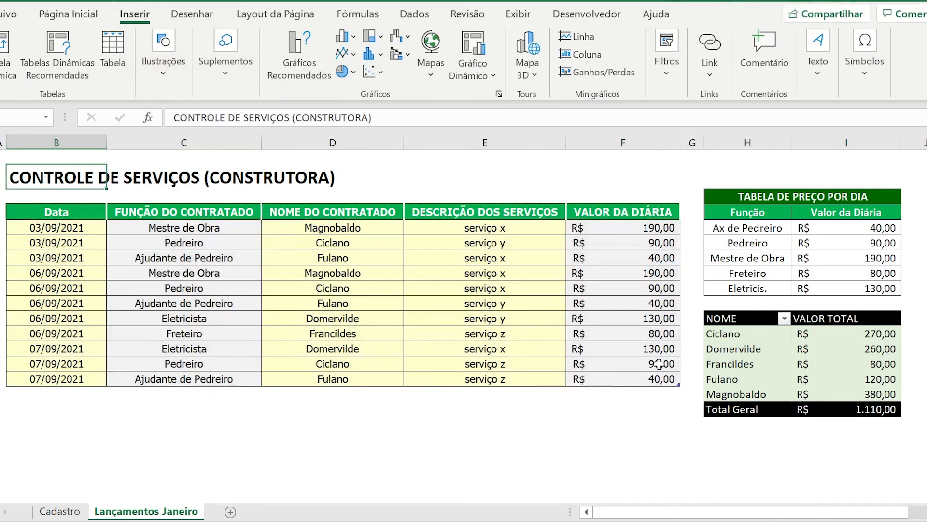
click(730, 317)
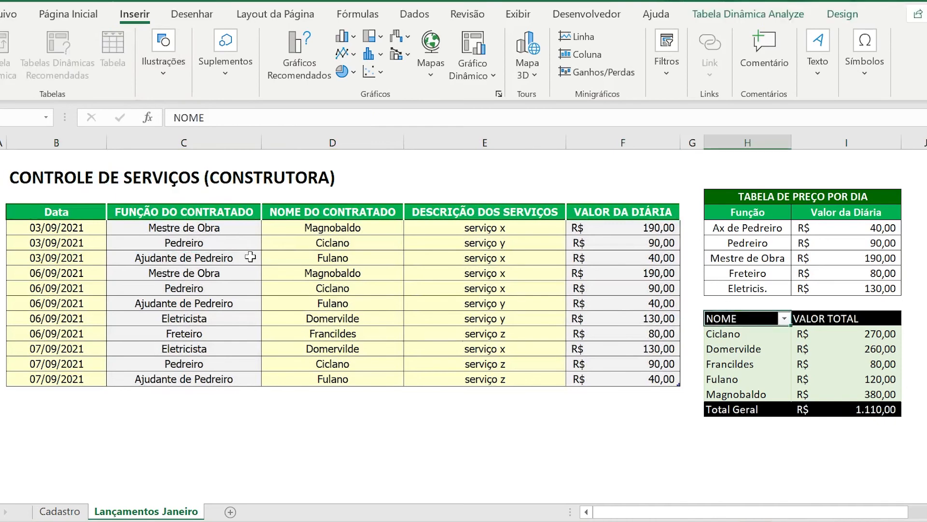
drag(62, 214, 661, 444)
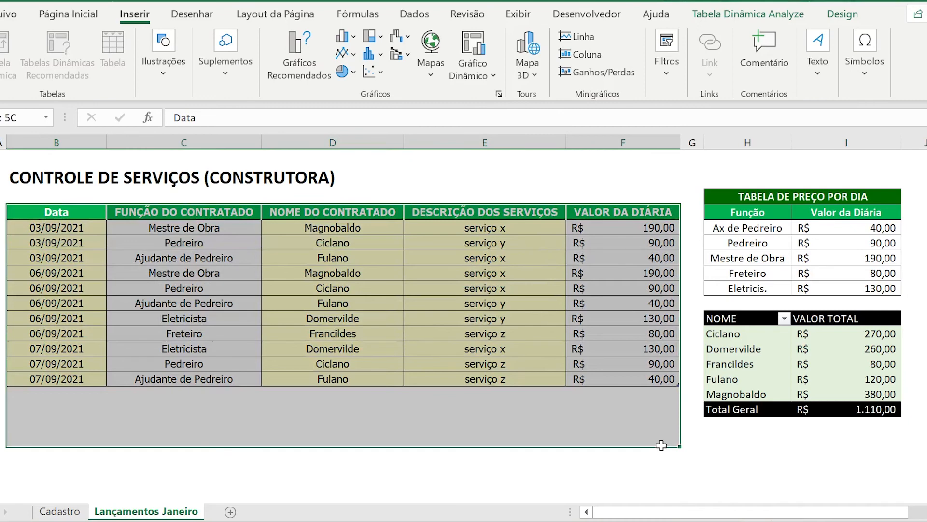
click(73, 408)
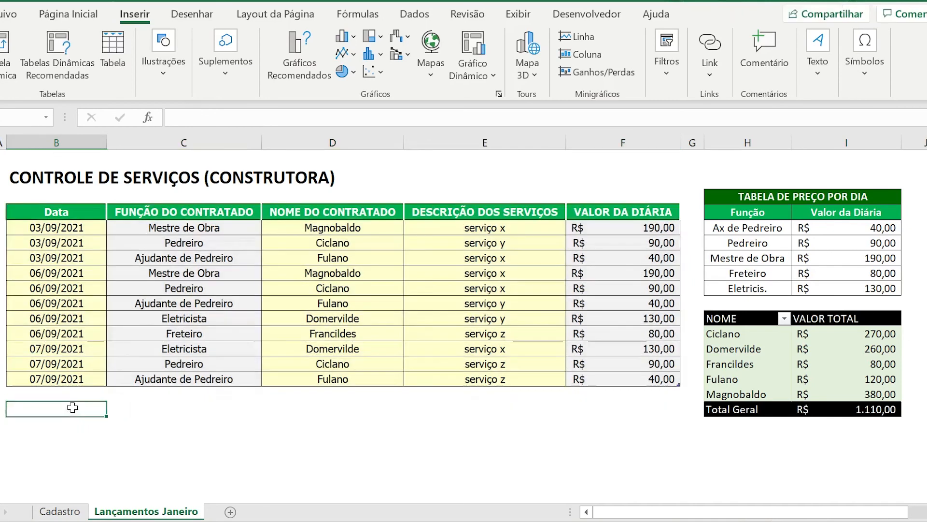
click(64, 425)
click(56, 454)
click(55, 478)
click(46, 408)
click(48, 433)
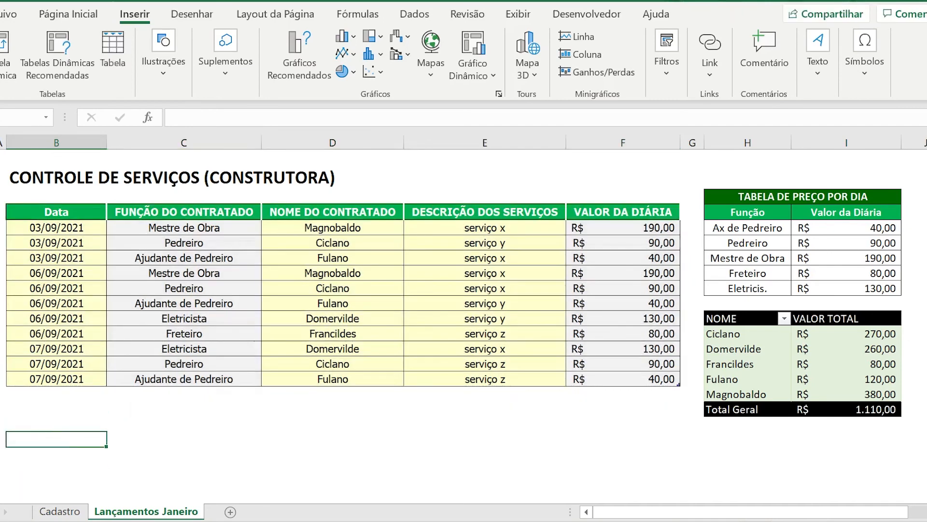
click(759, 351)
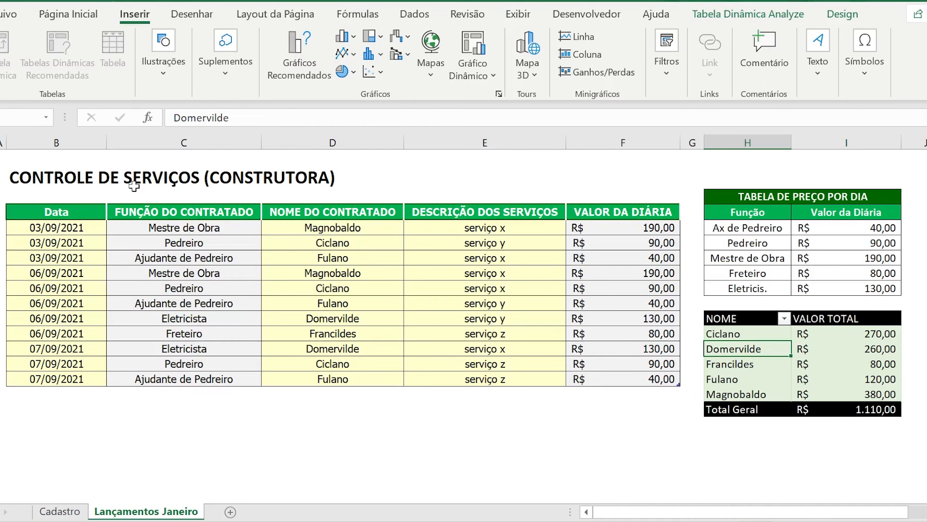
- Check which table or range feeds the pivot table in its data source settings, without changing it
click(53, 213)
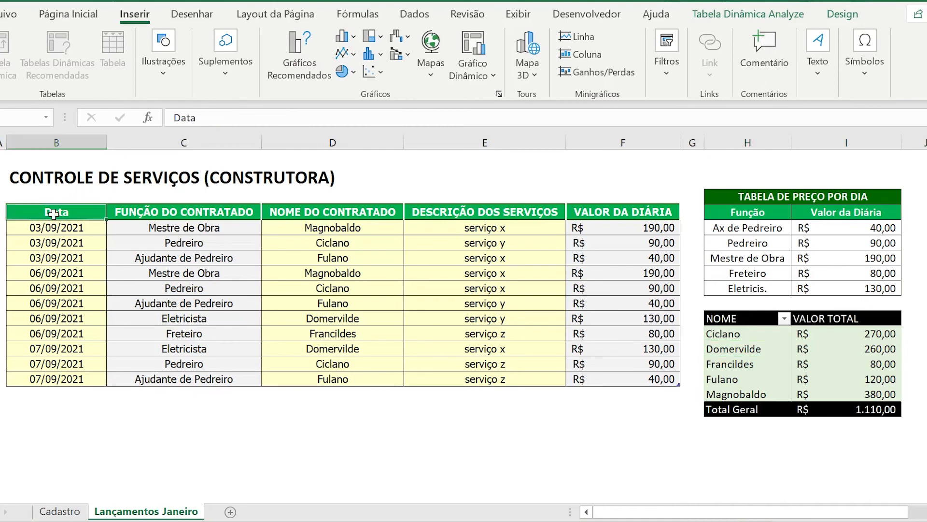
click(618, 212)
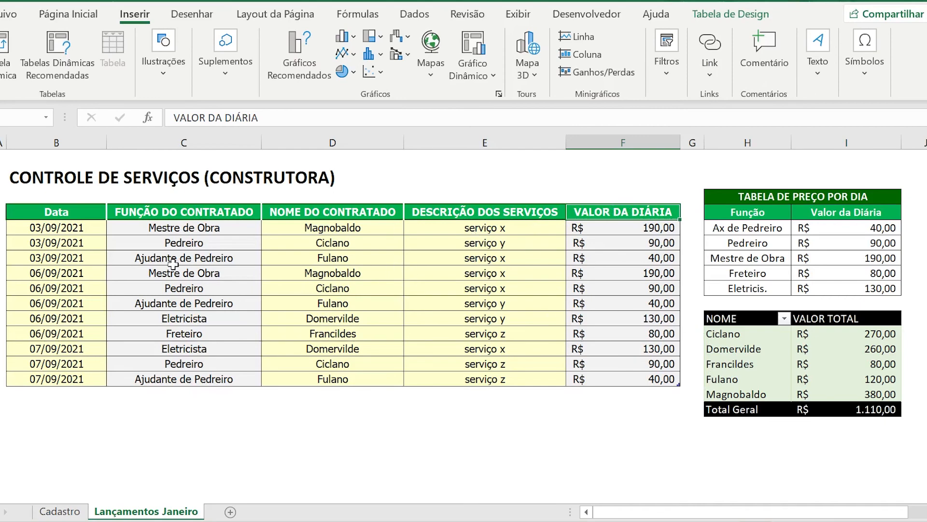
mouse_move(72, 212)
mouse_down()
mouse_move(203, 232)
mouse_move(516, 324)
mouse_move(601, 376)
mouse_up()
click(753, 316)
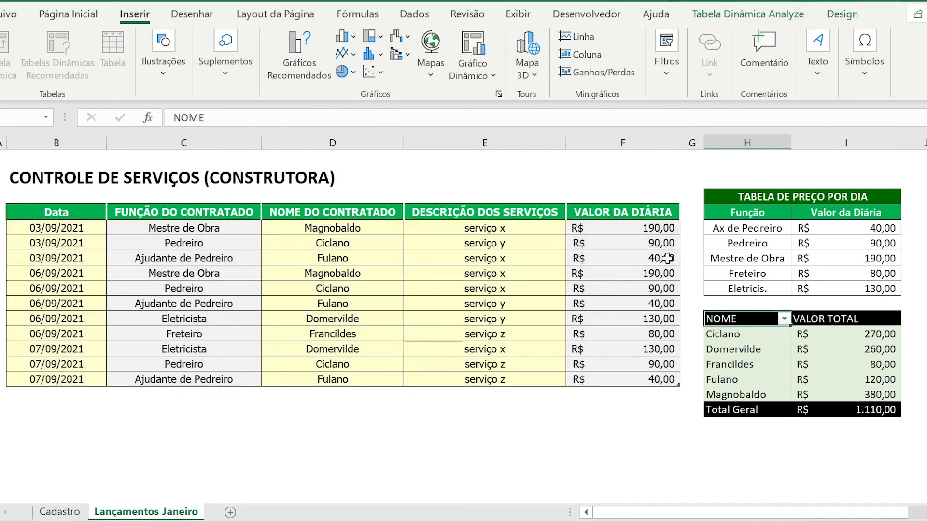
click(774, 13)
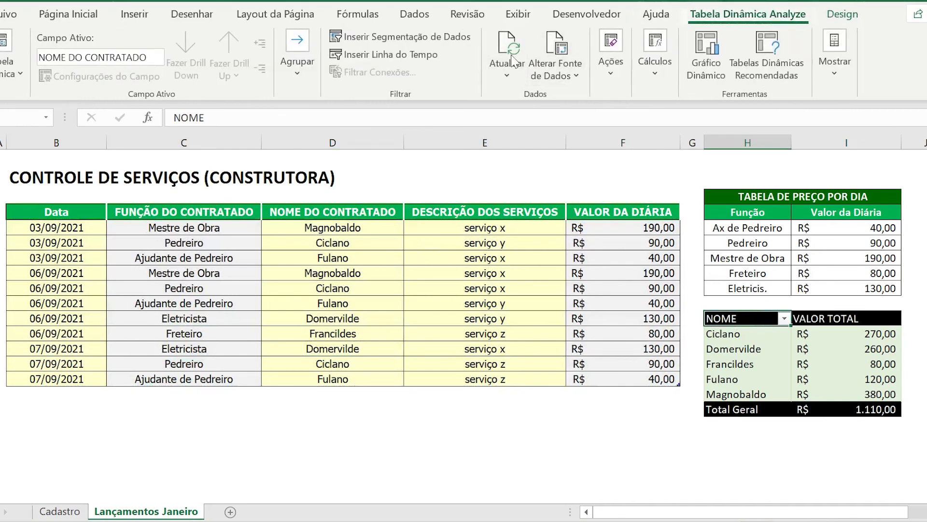
click(575, 73)
click(569, 95)
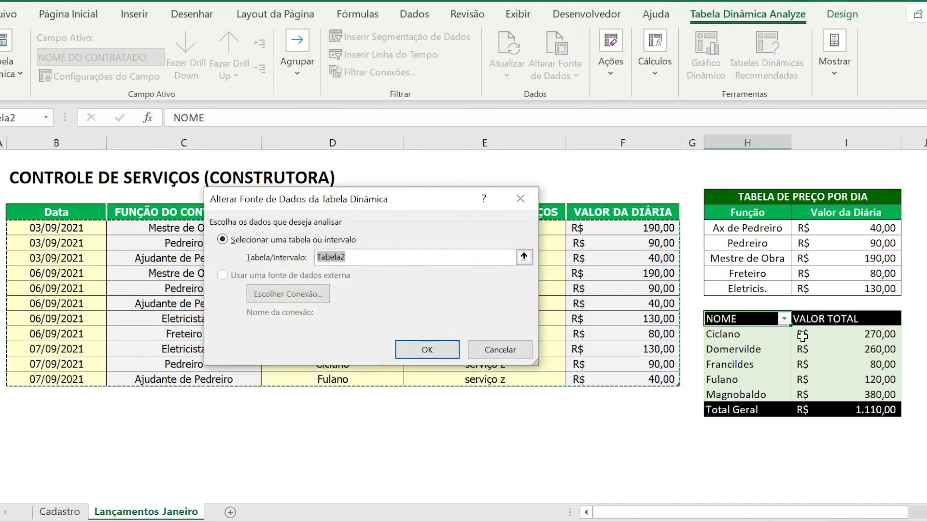
click(486, 355)
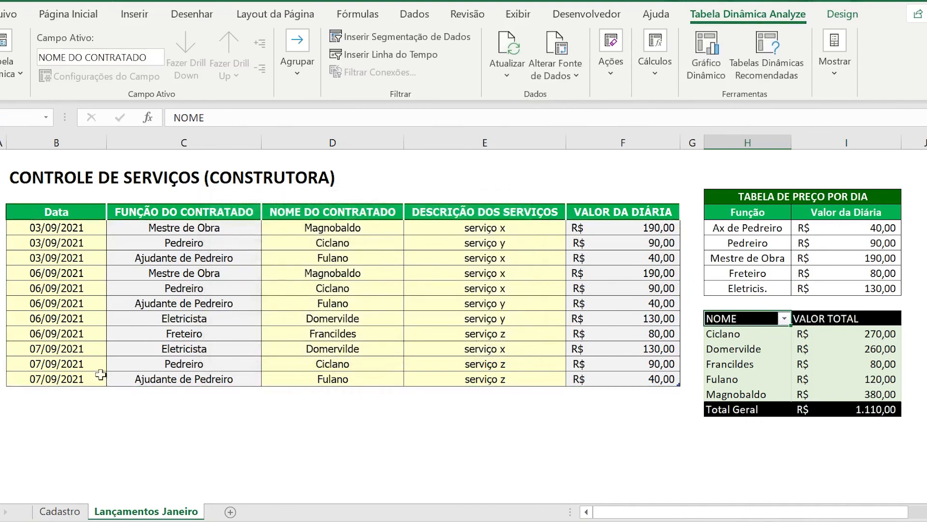
- Add a services table entry dated 08/09/2021 below the last row and choose the Freteiro contractor from the NOME DO CONTRATADO list
click(63, 392)
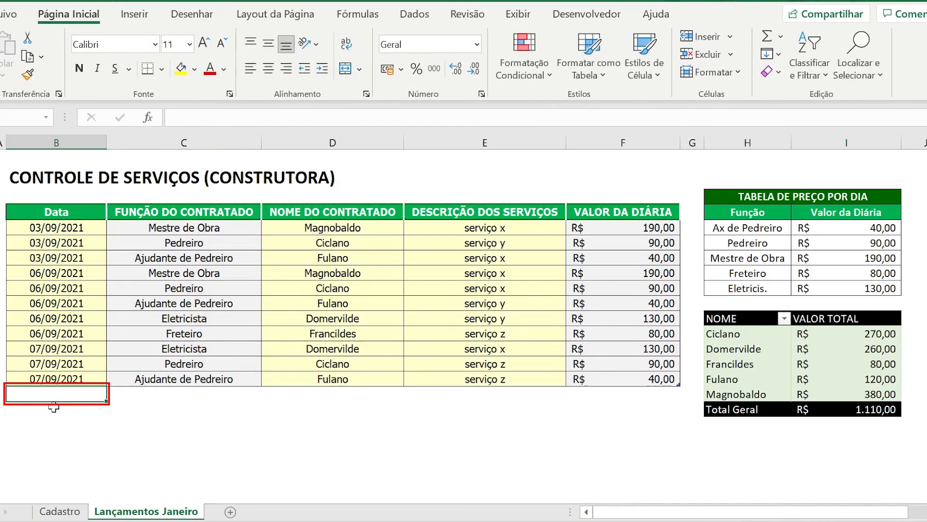
text(08)
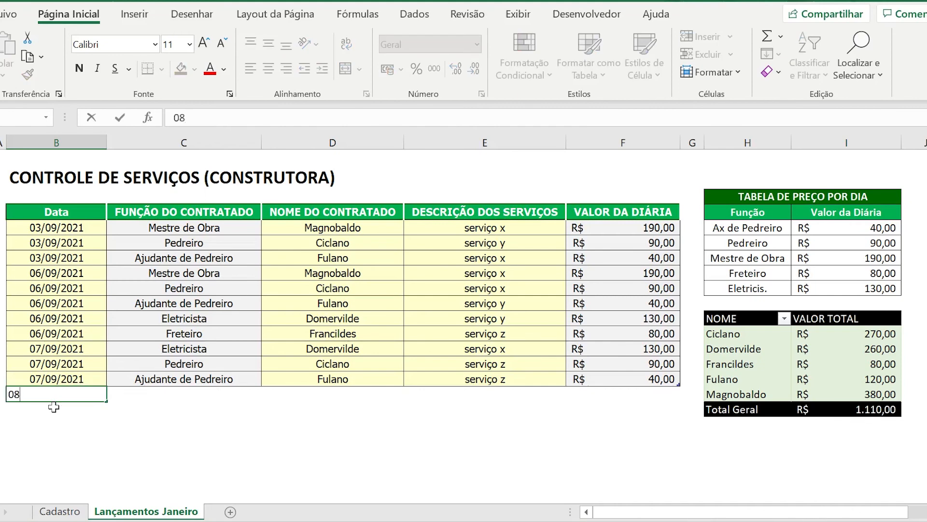
text(/09/2021)
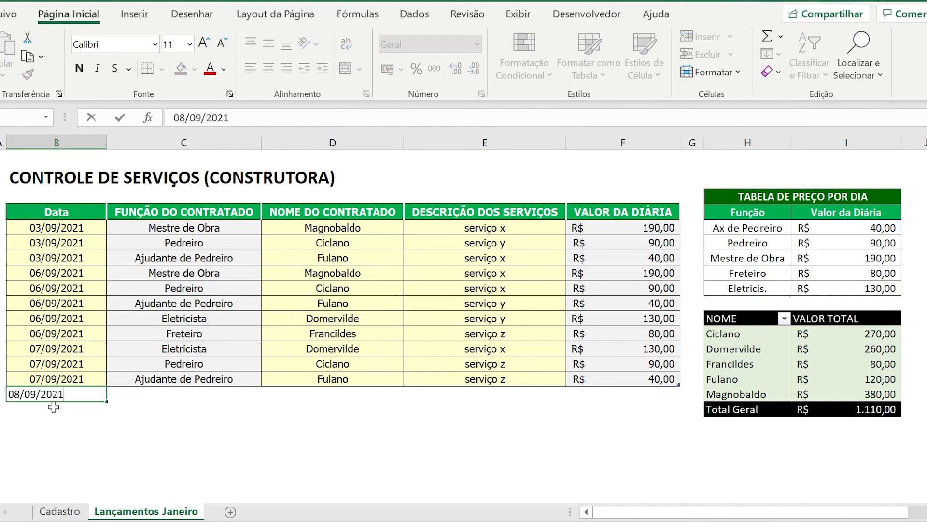
key(Tab)
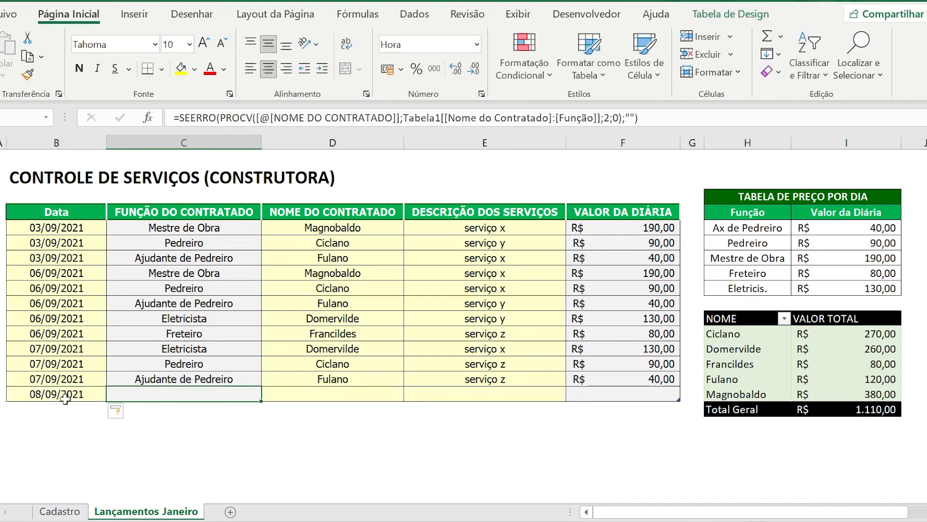
click(343, 396)
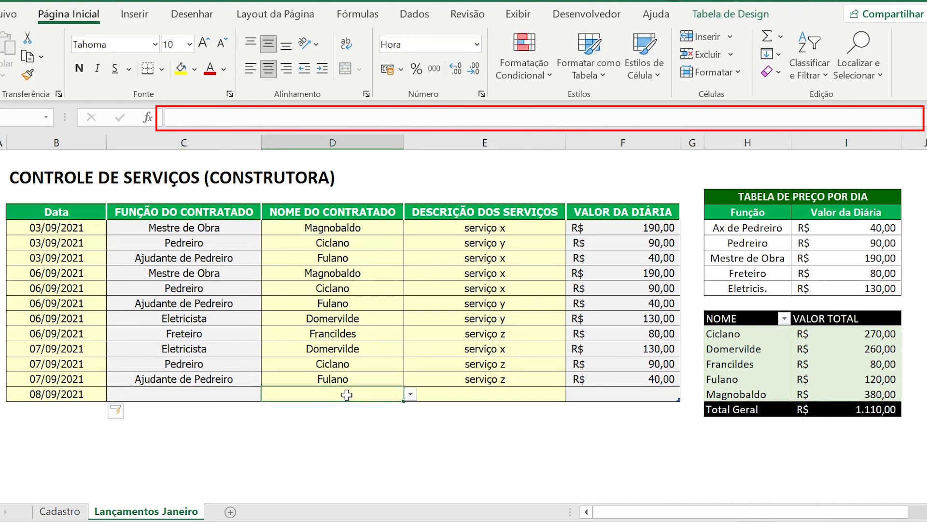
click(413, 398)
click(344, 440)
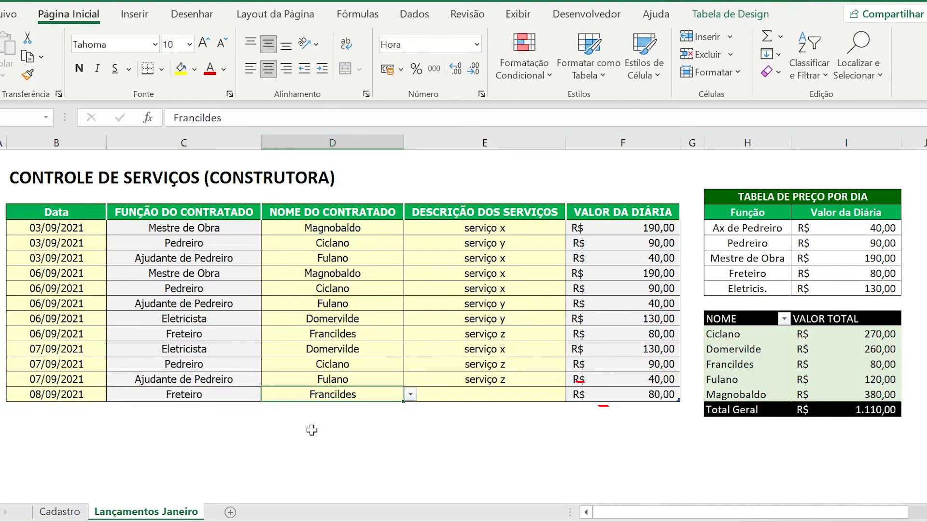
click(216, 400)
click(628, 397)
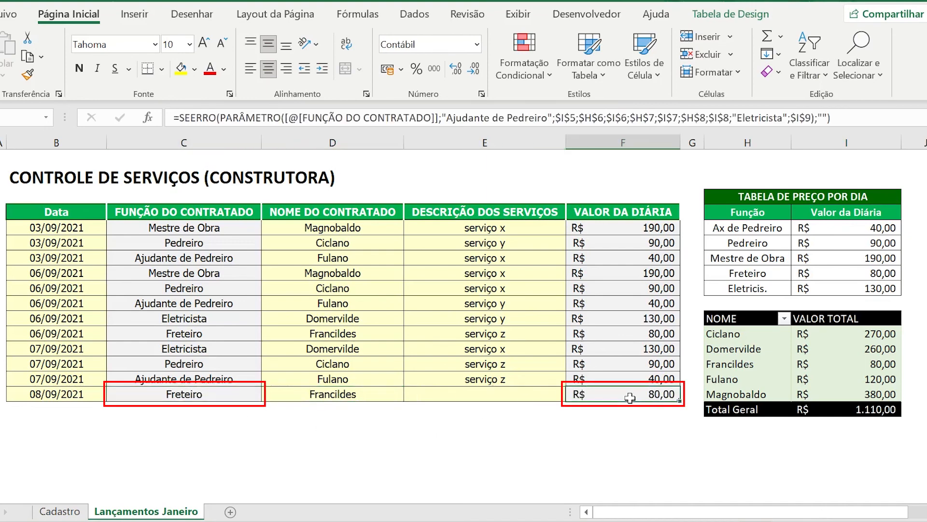
- Enter "serviço z" as the service description of the 08/09/2021 entry
click(477, 394)
click(485, 334)
click(476, 409)
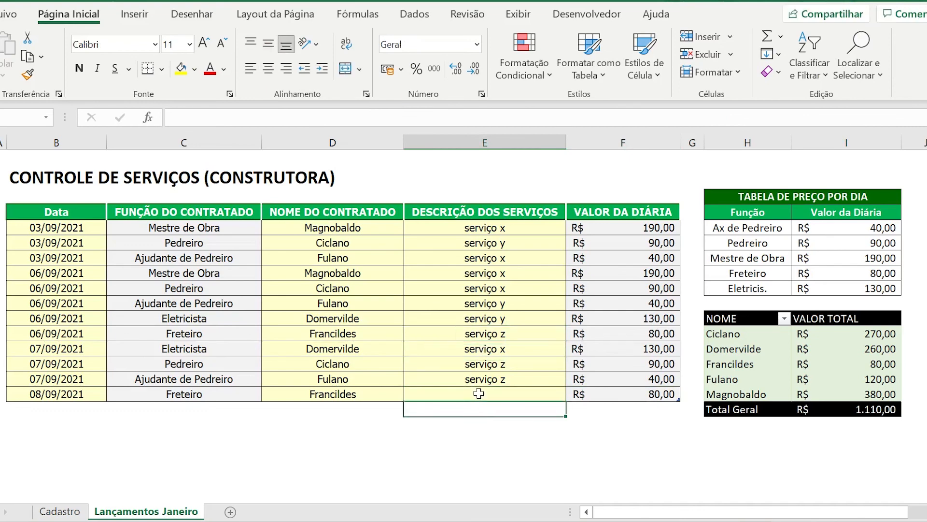
click(478, 394)
text(serviço z)
key(Return)
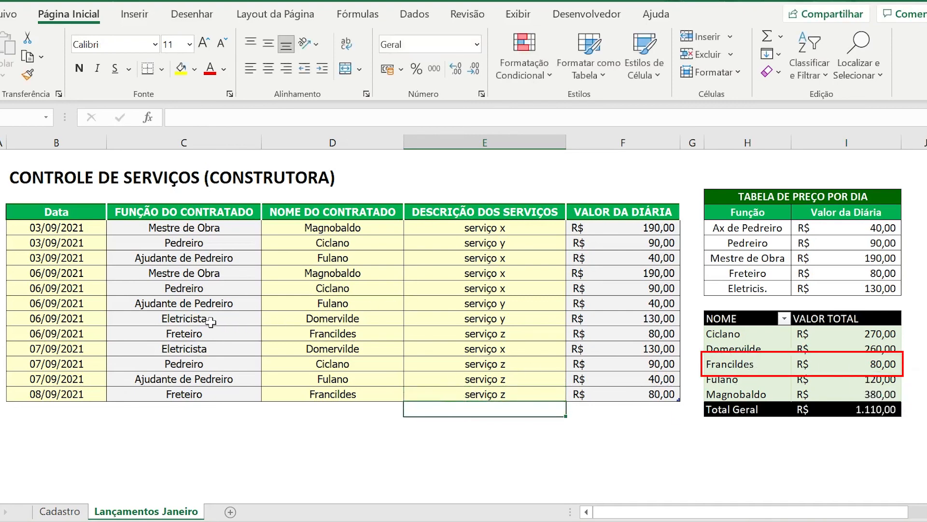
- Compare the Freteiro contractor's two daily rates and refresh the pivot table to include the 08/09/2021 entry
click(616, 333)
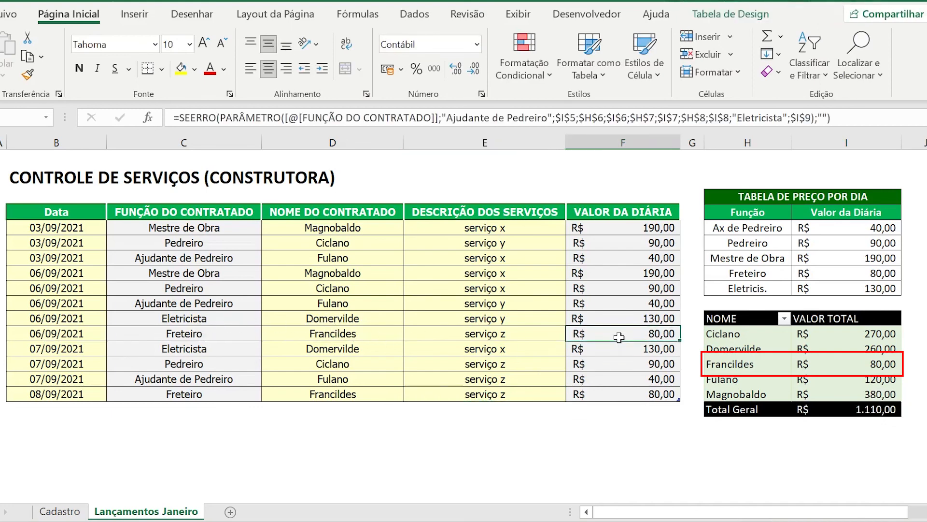
ctrl+click(634, 394)
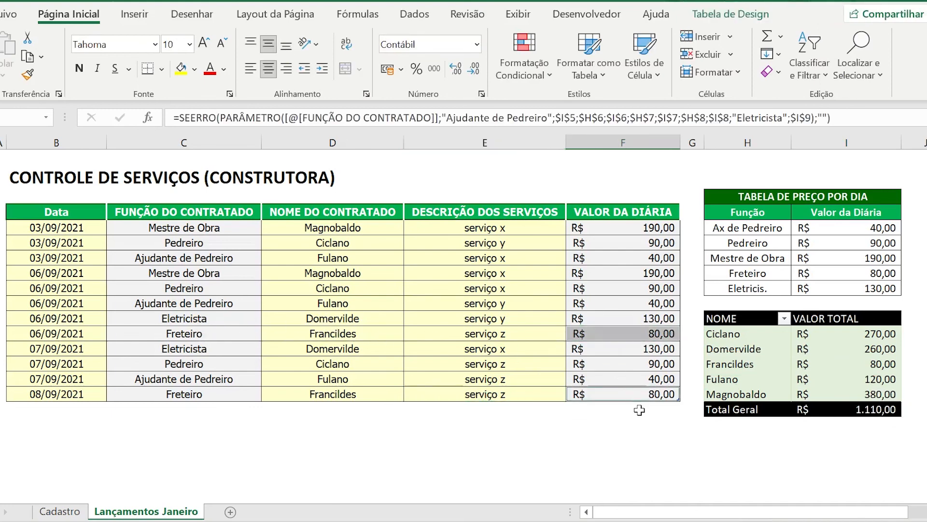
click(819, 356)
click(762, 348)
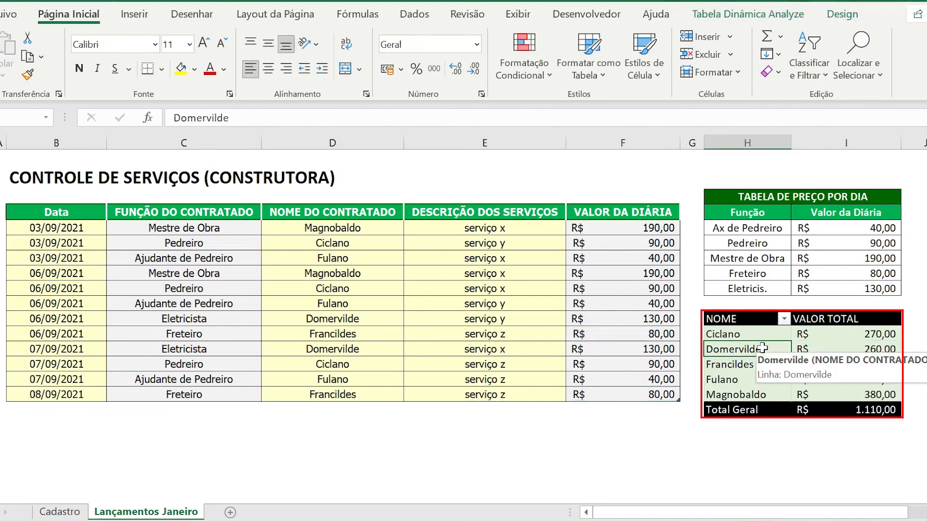
right_click(762, 348)
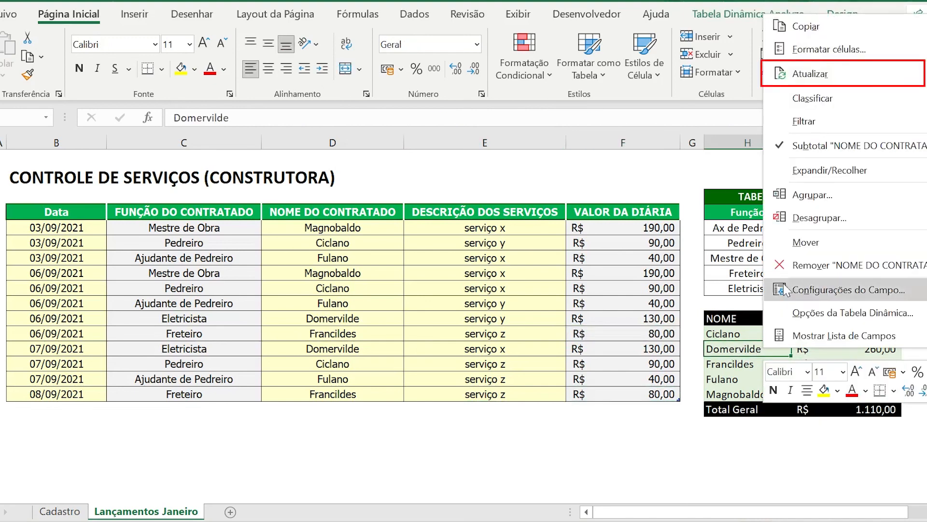
key(Escape)
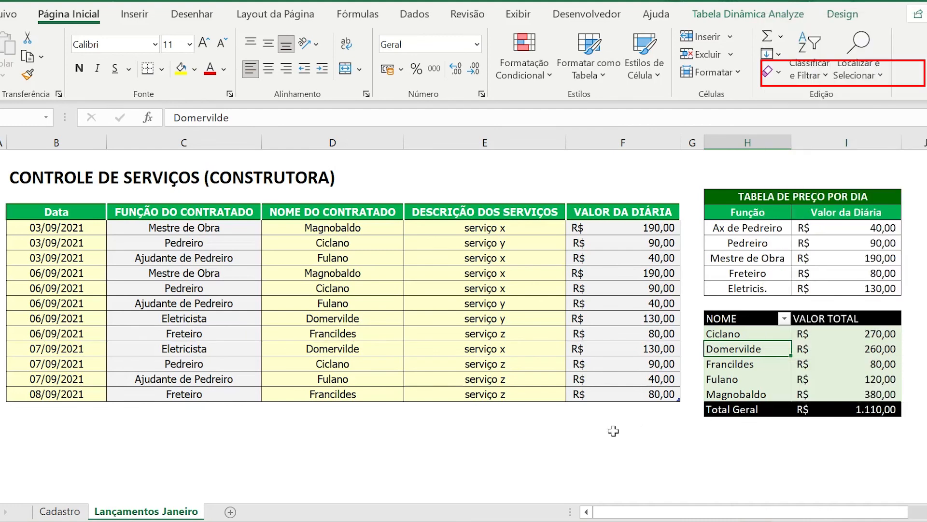
right_click(755, 341)
click(810, 73)
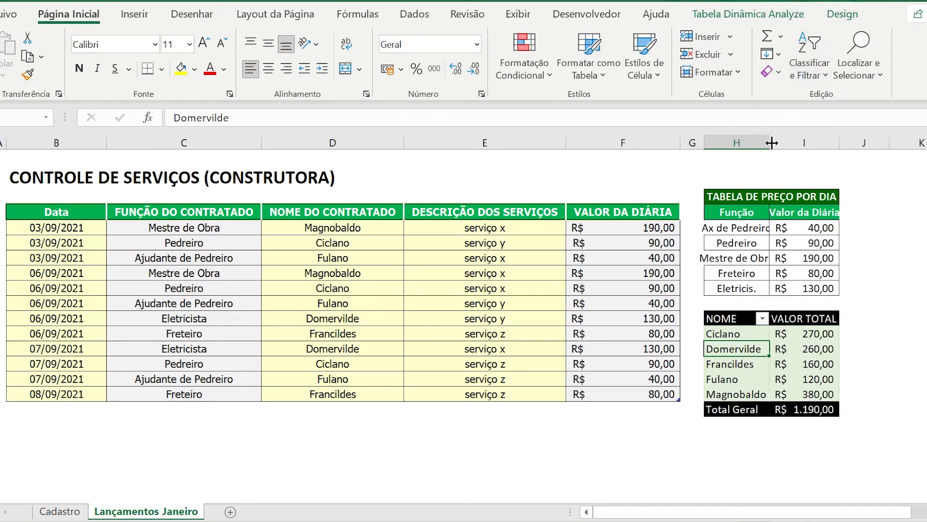
- Autofit columns H and I to the price and pivot table contents and widen column H a little more
double_click(769, 142)
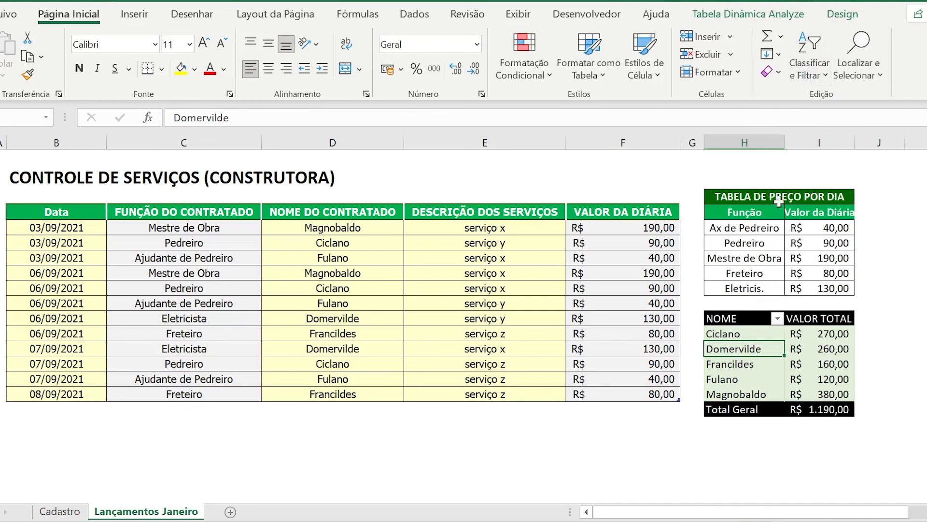
double_click(855, 141)
drag(789, 142, 809, 142)
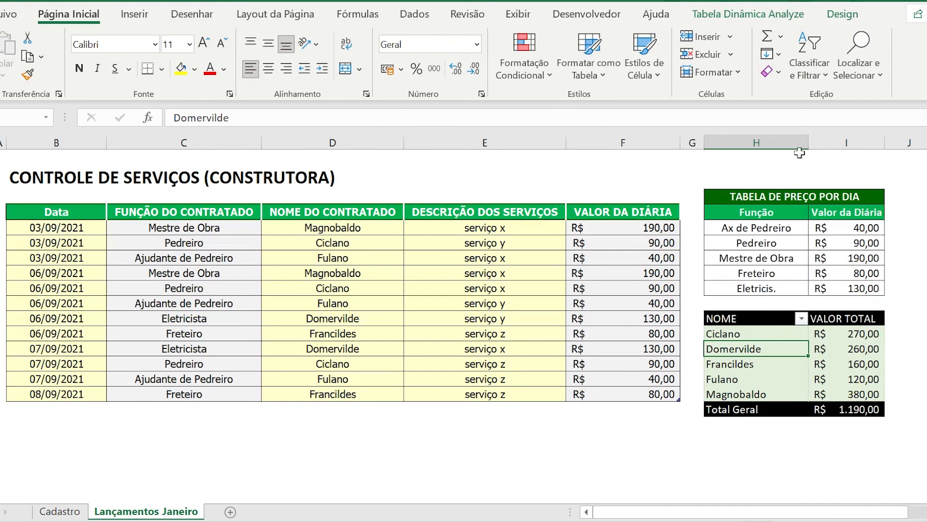
click(846, 370)
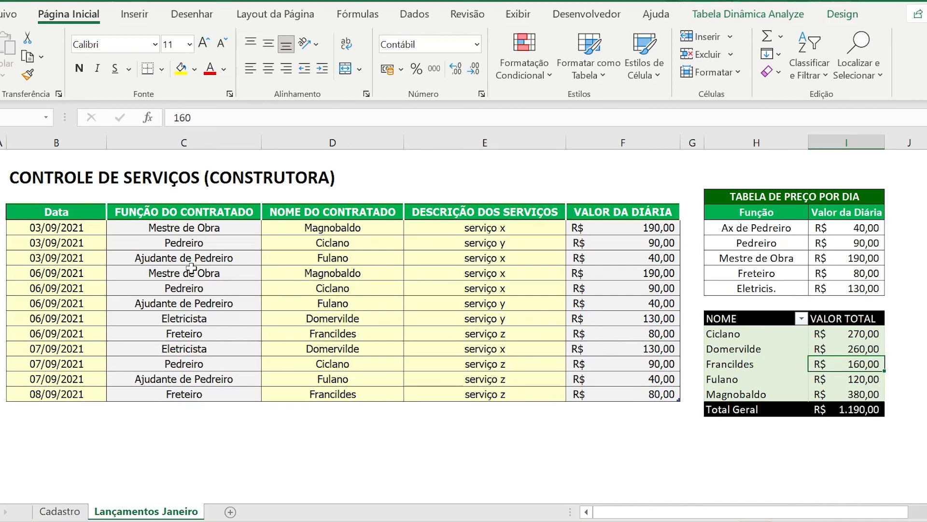
click(48, 177)
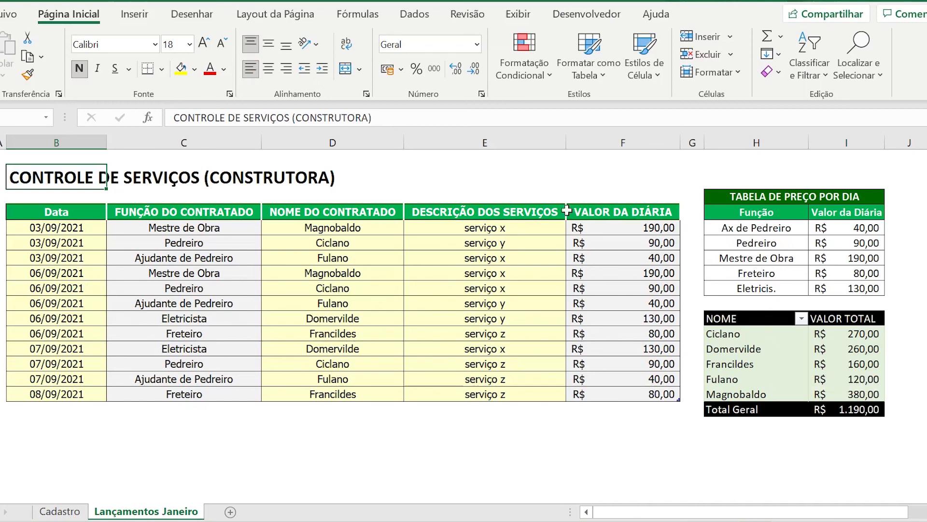
click(235, 231)
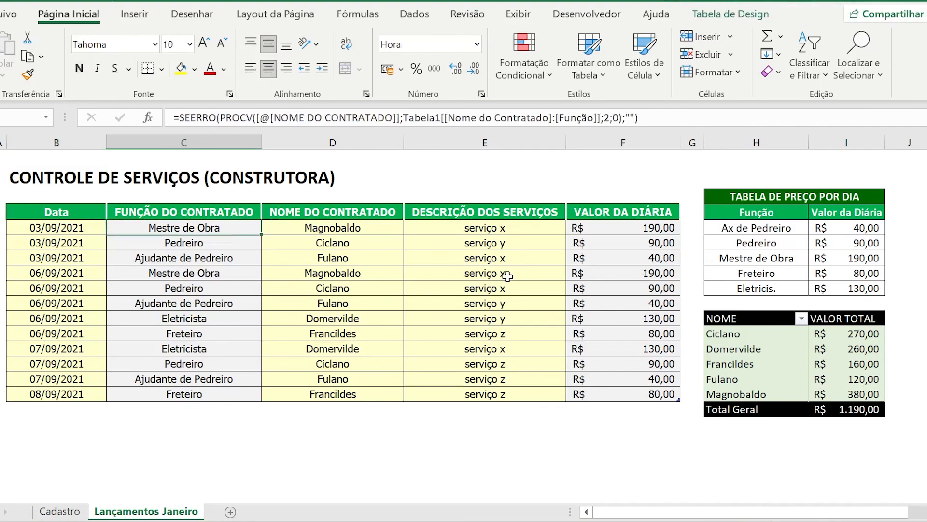